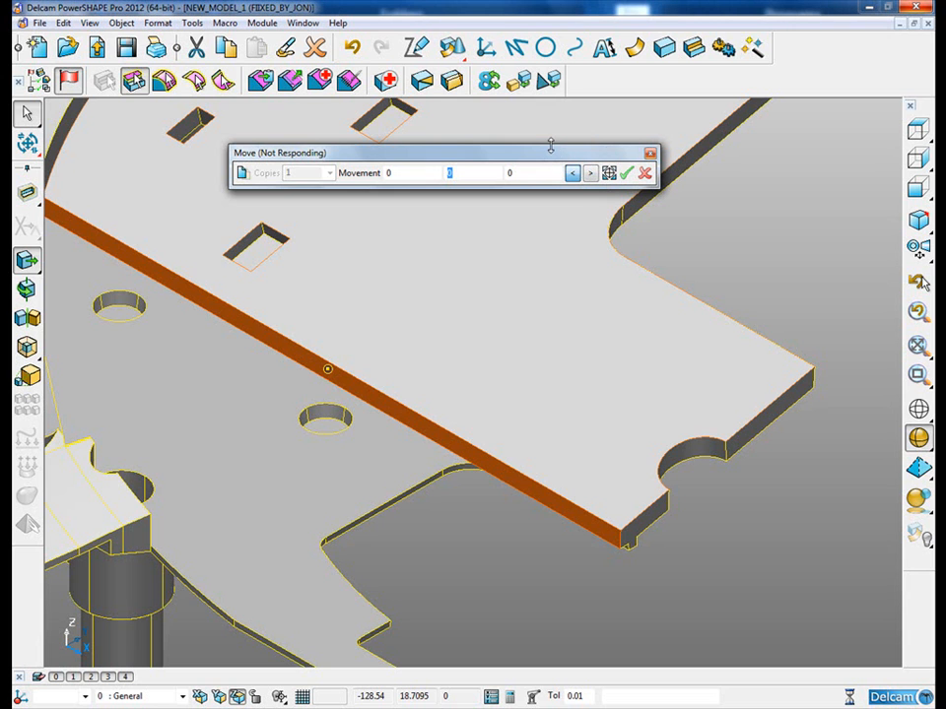
# Step: Undo the last movement of the plate's long side face, end the Move operation and clear the selection
pyautogui.click(575, 177)
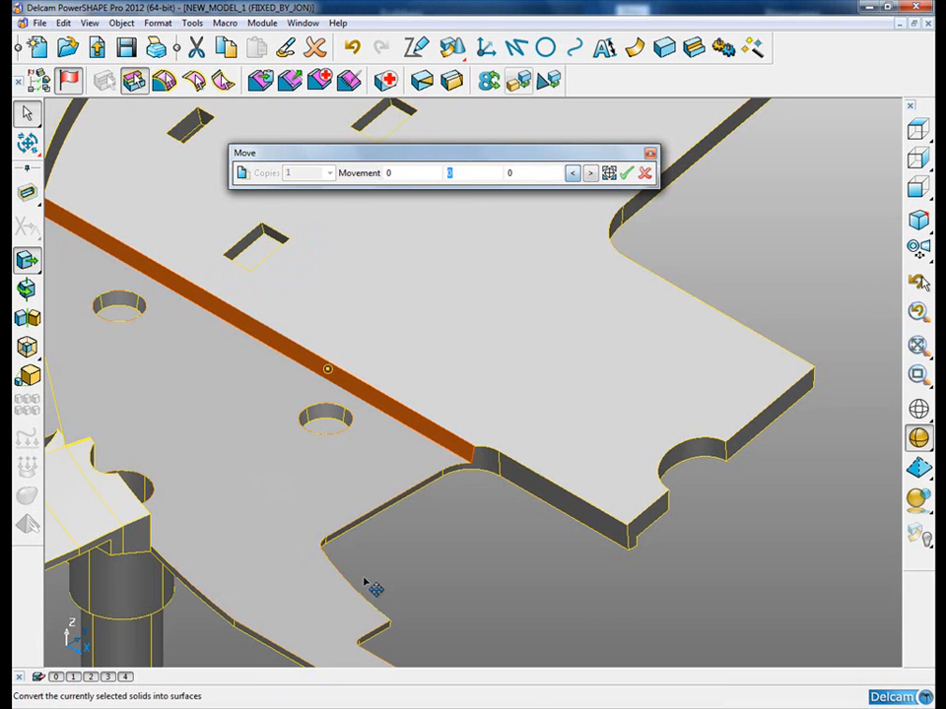
pyautogui.click(645, 175)
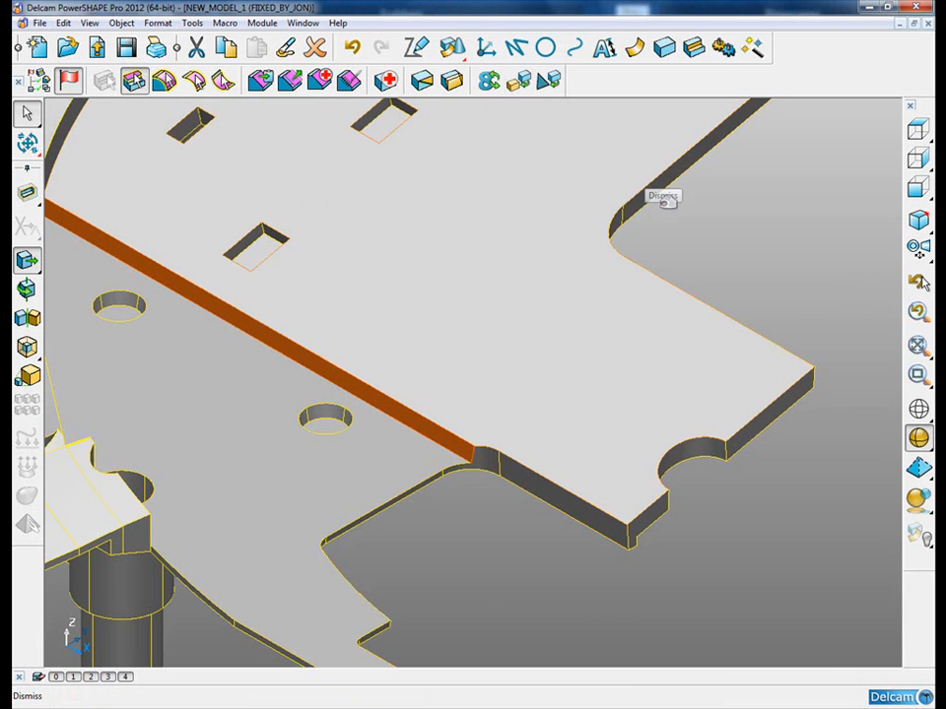
pyautogui.click(747, 237)
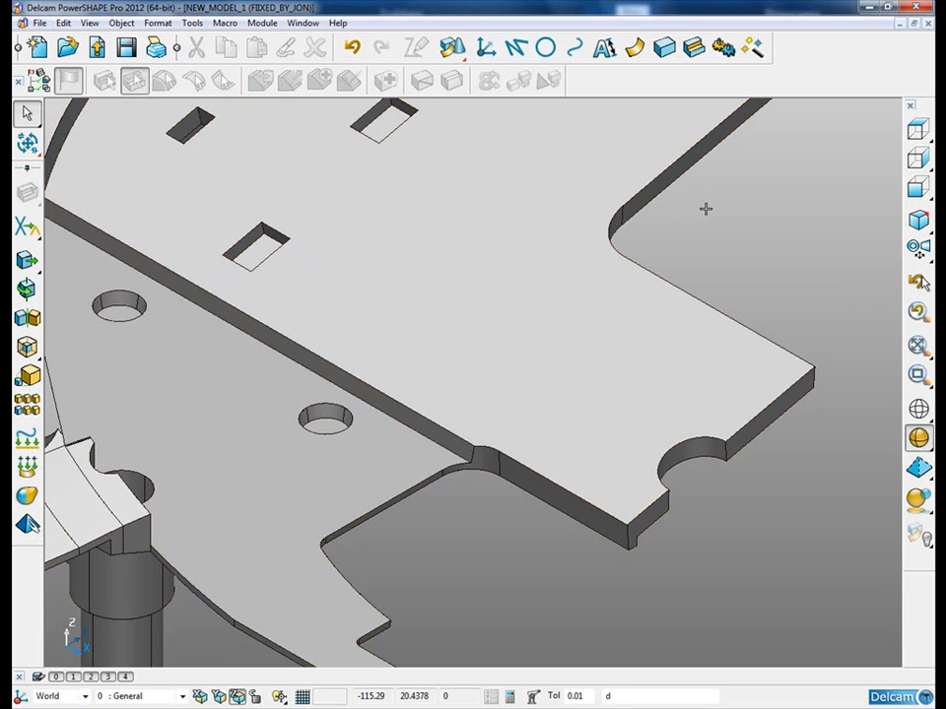
# Step: Select the floor face of the round recess in the housing
pyautogui.scroll(-5, 741, 238)
pyautogui.moveTo(536, 231); pyautogui.dragTo(471, 541, button='middle')
pyautogui.click(522, 286)
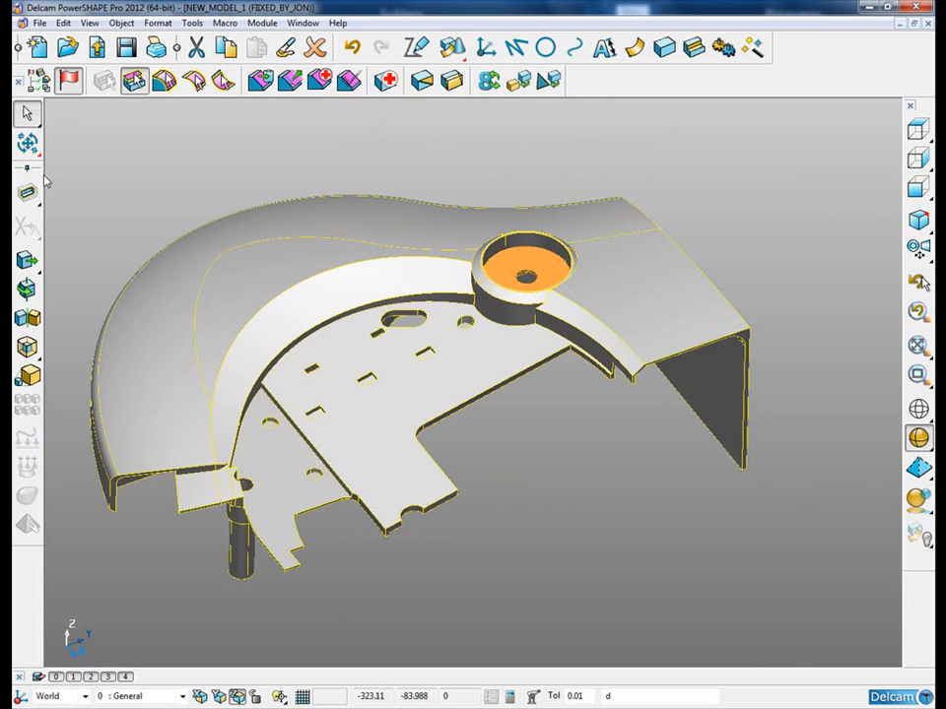
pyautogui.click(26, 259)
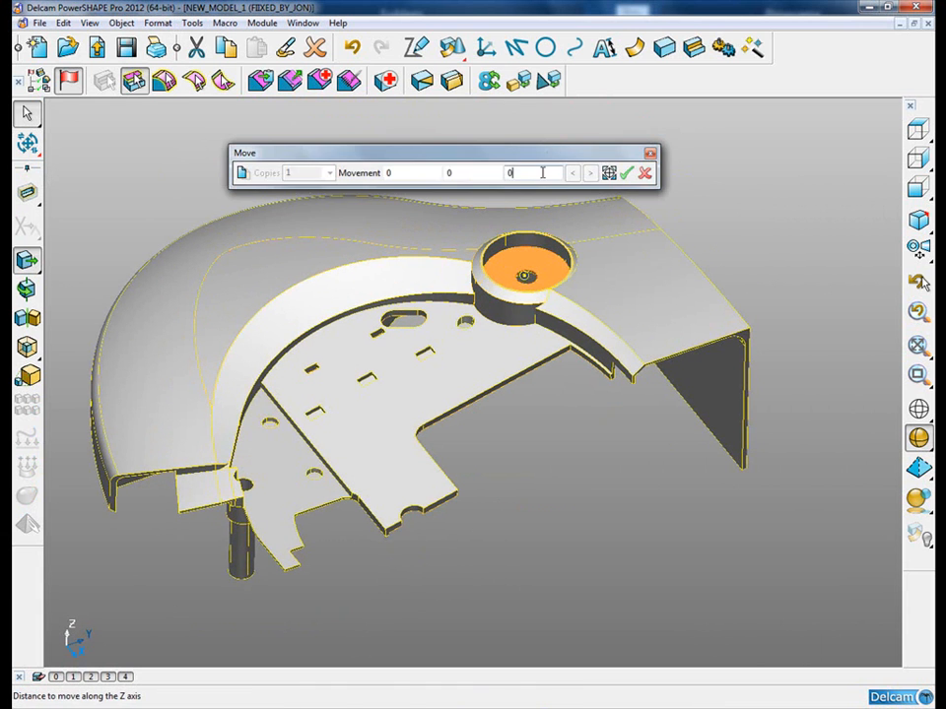
pyautogui.write('-10')
pyautogui.press('Return')
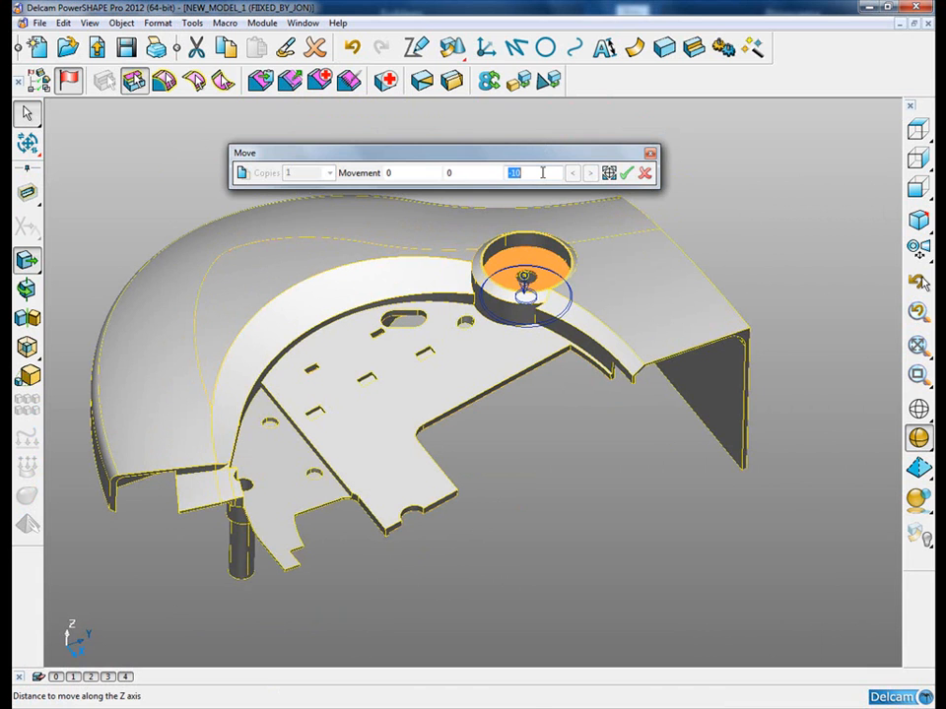
pyautogui.click(644, 174)
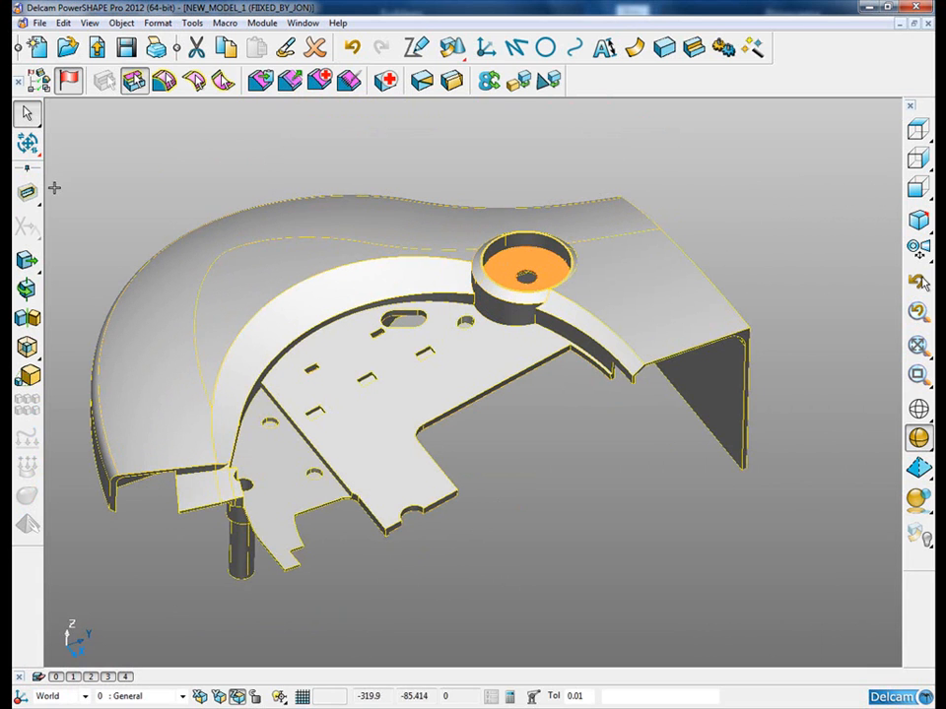
# Step: Move the selected recess floor by -10 along Z and clear the selection
pyautogui.click(26, 259)
pyautogui.write('-10')
pyautogui.press('Return')
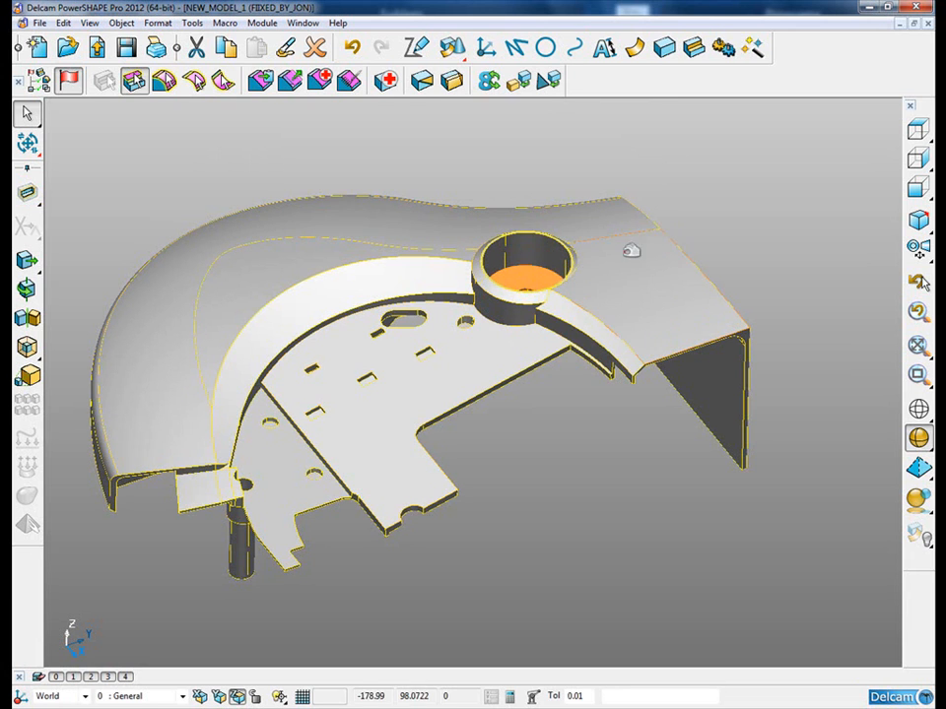
pyautogui.click(759, 185)
# Step: Create a workspace midway, at proportion 0.5, between two opposite key points of the plate's slot, and tilt it about its X axis
pyautogui.moveTo(519, 349); pyautogui.dragTo(399, 463, button='middle')
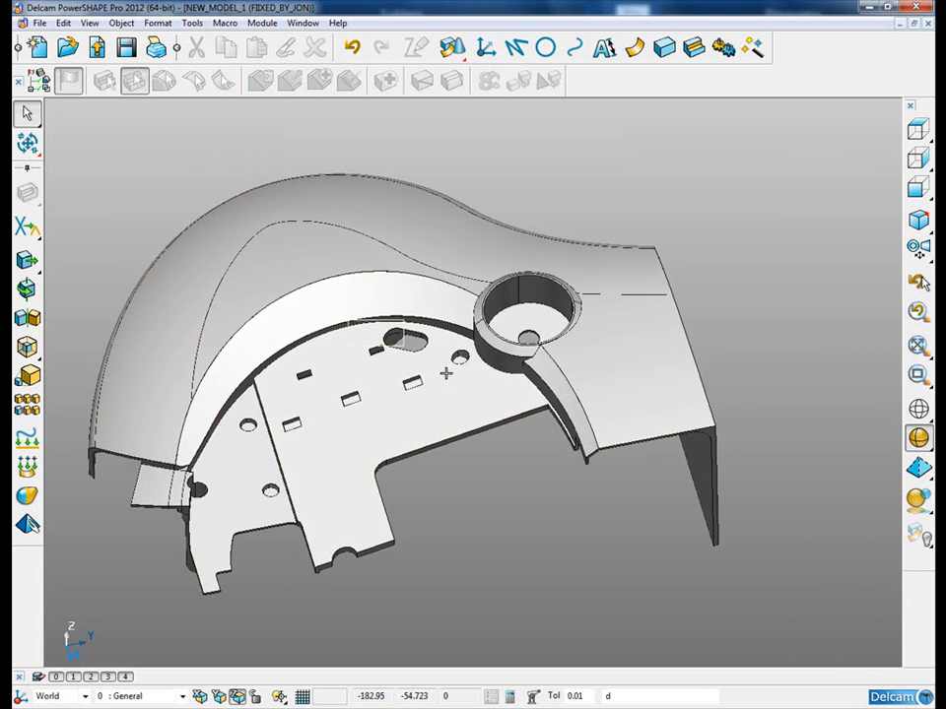
pyautogui.scroll(5, 473, 393)
pyautogui.keyDown('shift'); pyautogui.moveTo(518, 407); pyautogui.dragTo(787, 281, button='middle'); pyautogui.keyUp('shift')
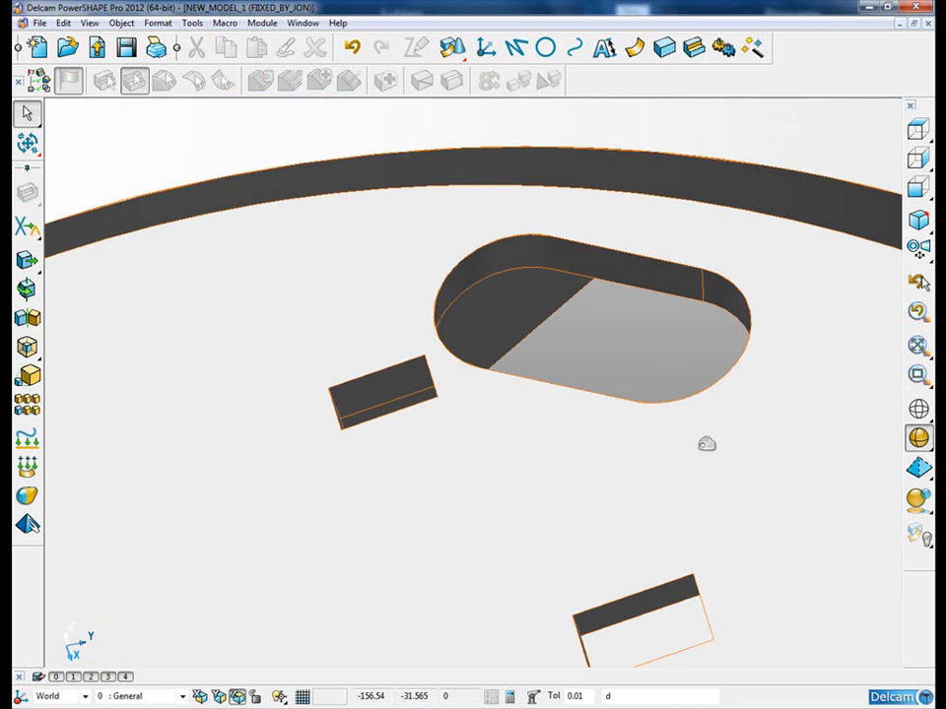
pyautogui.click(486, 47)
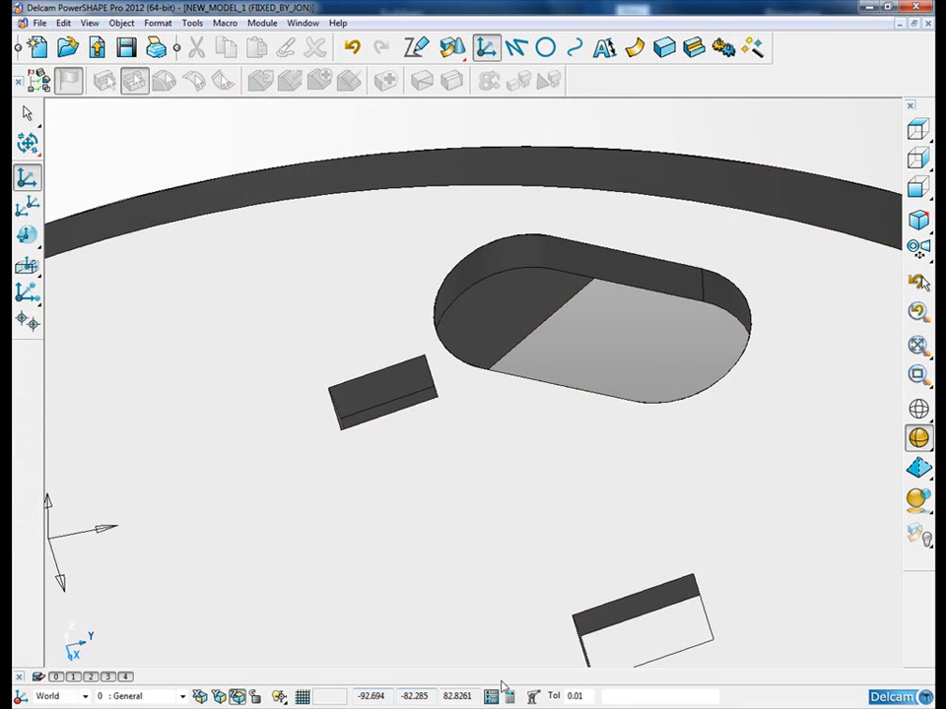
pyautogui.click(508, 696)
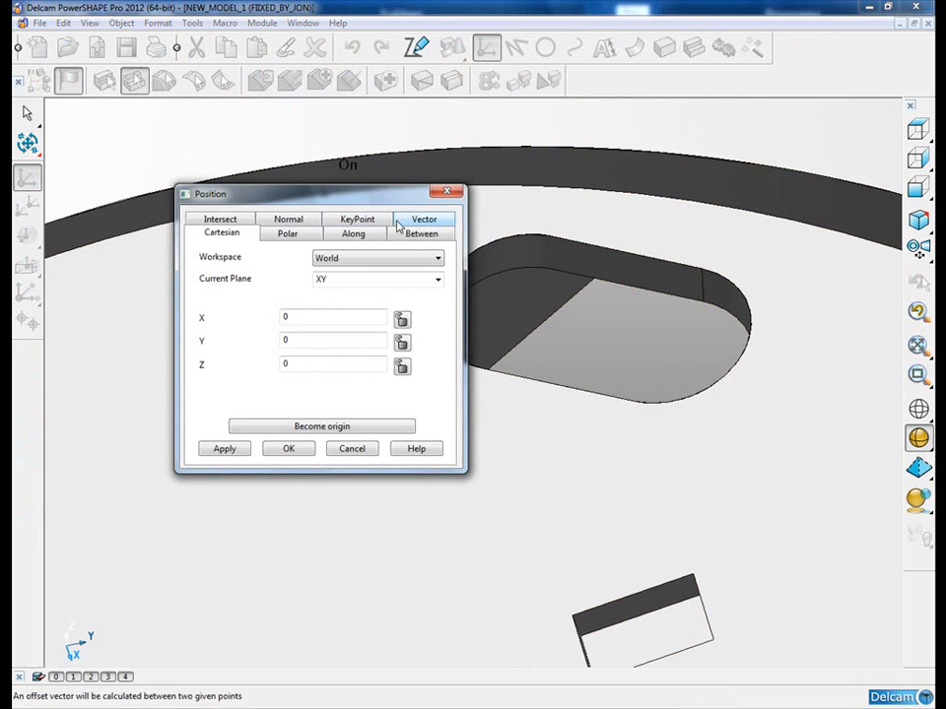
pyautogui.click(412, 233)
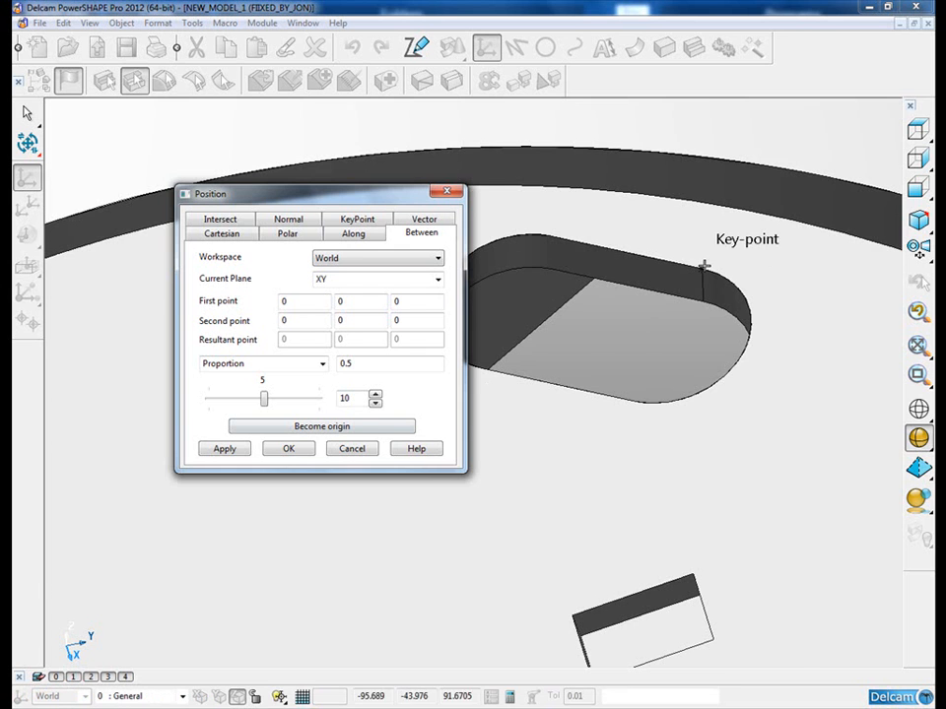
pyautogui.click(618, 232)
pyautogui.keyDown('shift'); pyautogui.moveTo(618, 232); pyautogui.dragTo(784, 231, button='middle'); pyautogui.keyUp('shift')
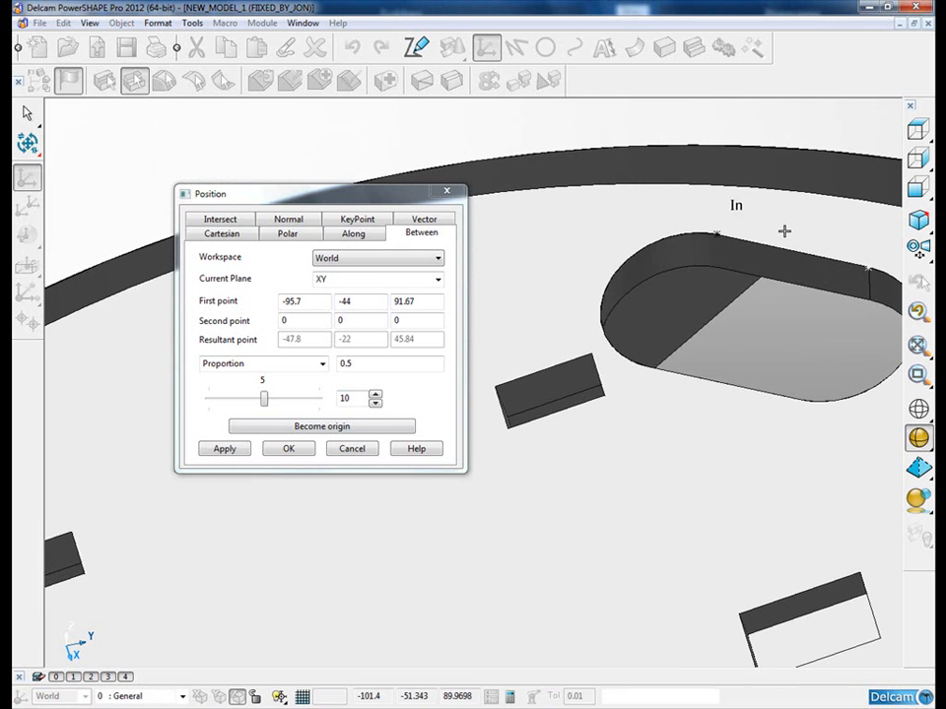
pyautogui.click(636, 378)
pyautogui.click(223, 448)
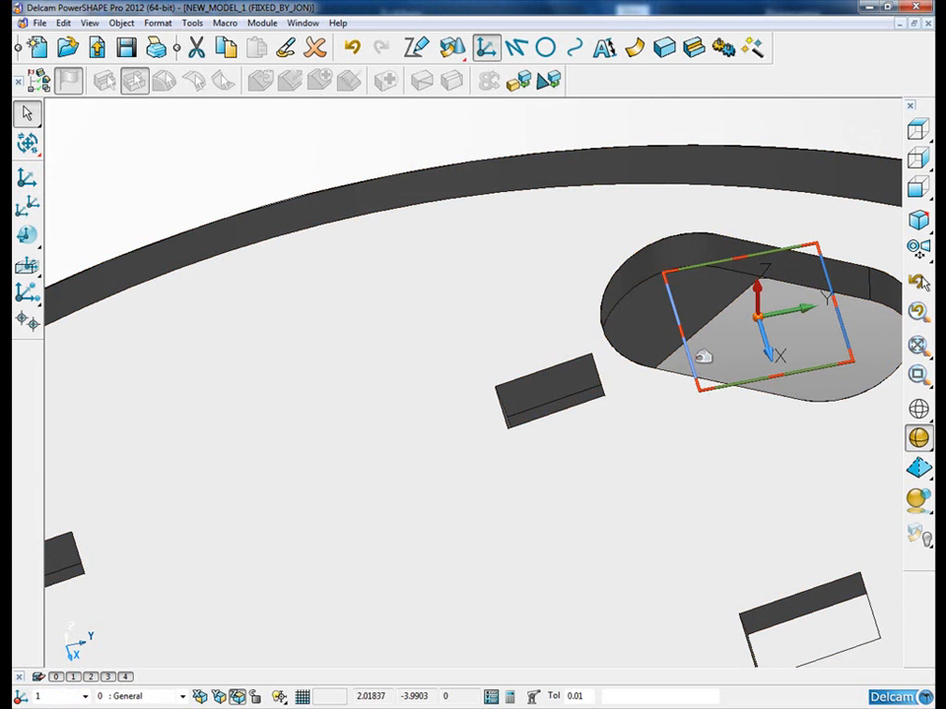
pyautogui.moveTo(696, 357); pyautogui.dragTo(568, 541)
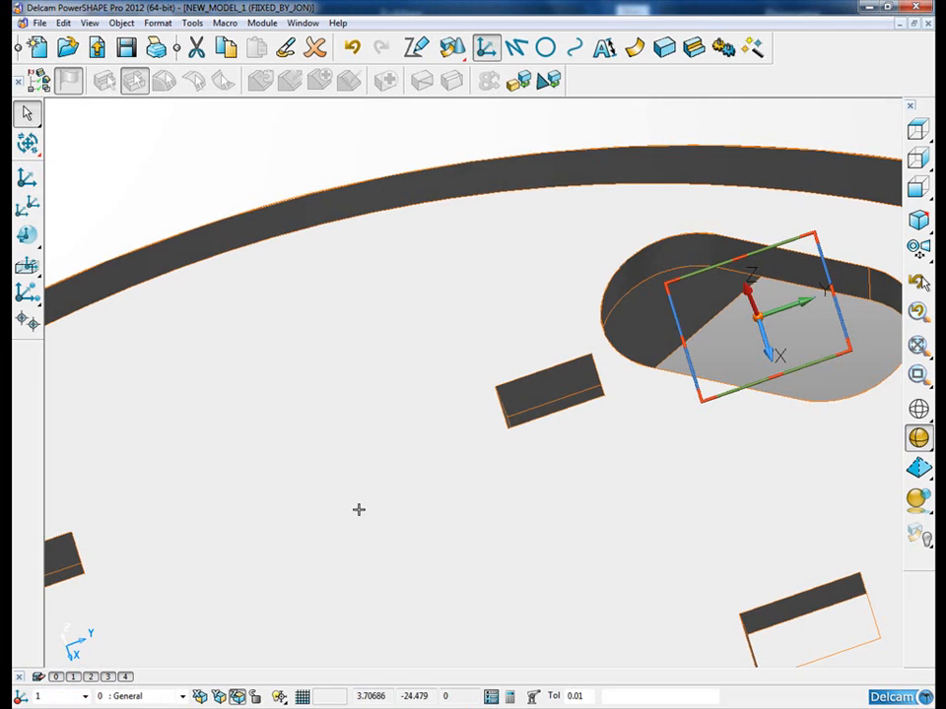
# Step: Scale all wall faces of the slot uniformly by 0.7 about the new workspace
pyautogui.scroll(-3, 357, 563)
pyautogui.moveTo(356, 563); pyautogui.dragTo(760, 525, button='middle')
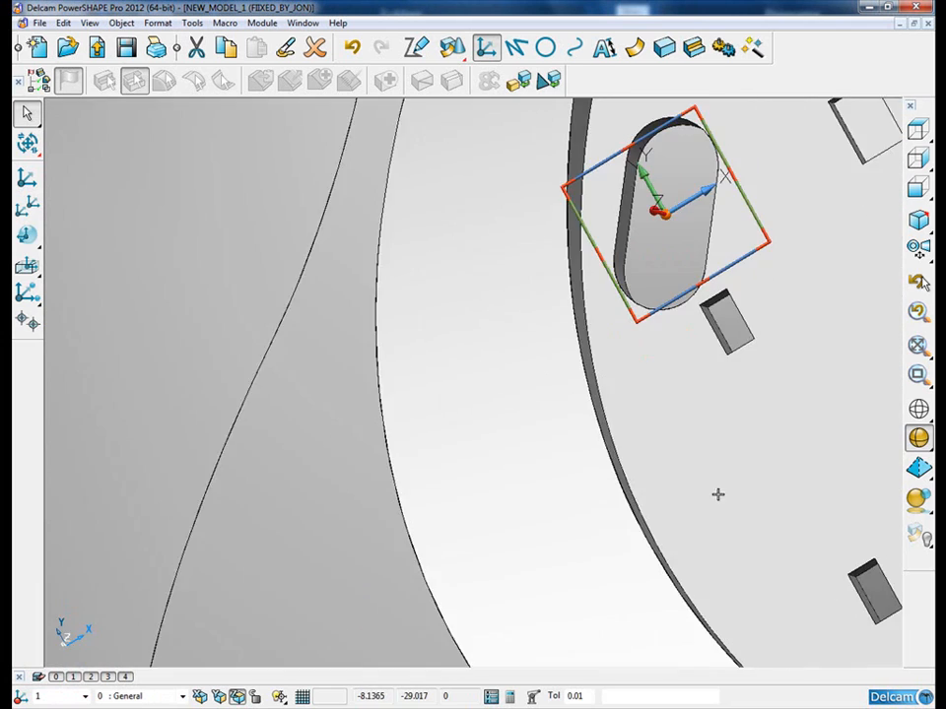
pyautogui.moveTo(363, 417); pyautogui.dragTo(408, 270, button='middle')
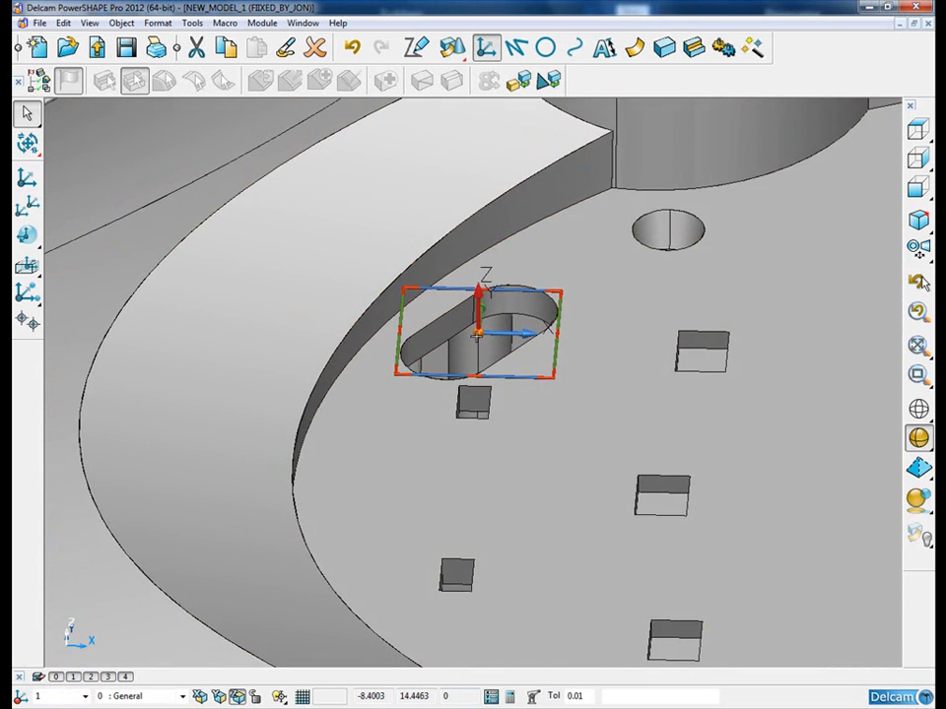
pyautogui.scroll(5, 405, 262)
pyautogui.click(638, 296)
pyautogui.click(641, 291)
pyautogui.keyDown('shift'); pyautogui.click(502, 349); pyautogui.keyUp('shift')
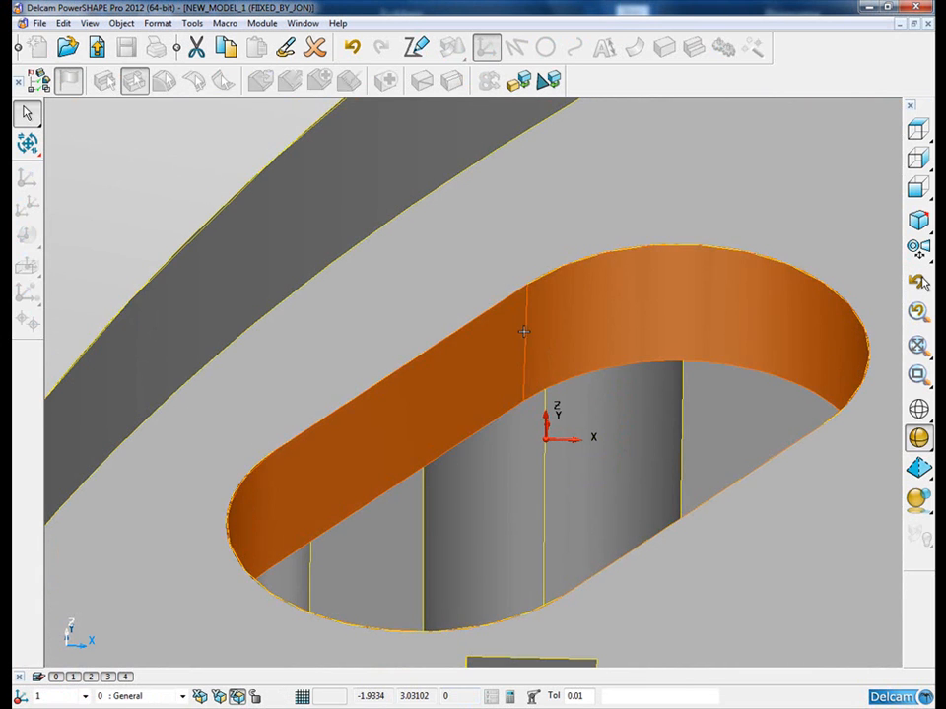
pyautogui.scroll(-5, 509, 378)
pyautogui.scroll(-3, 511, 380)
pyautogui.click(27, 145)
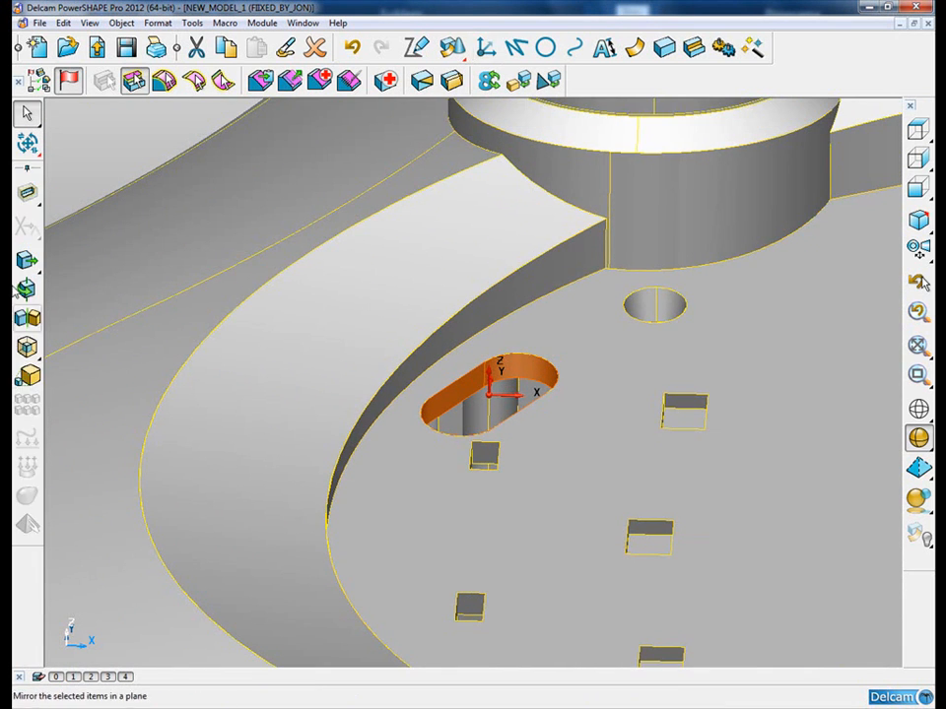
pyautogui.click(27, 374)
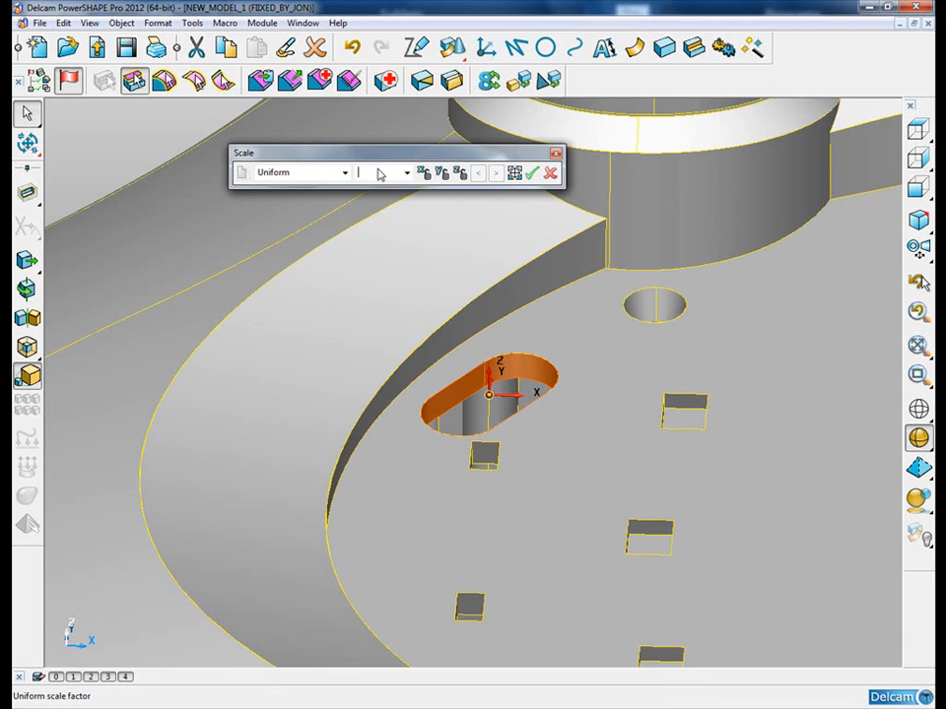
pyautogui.press('Return')
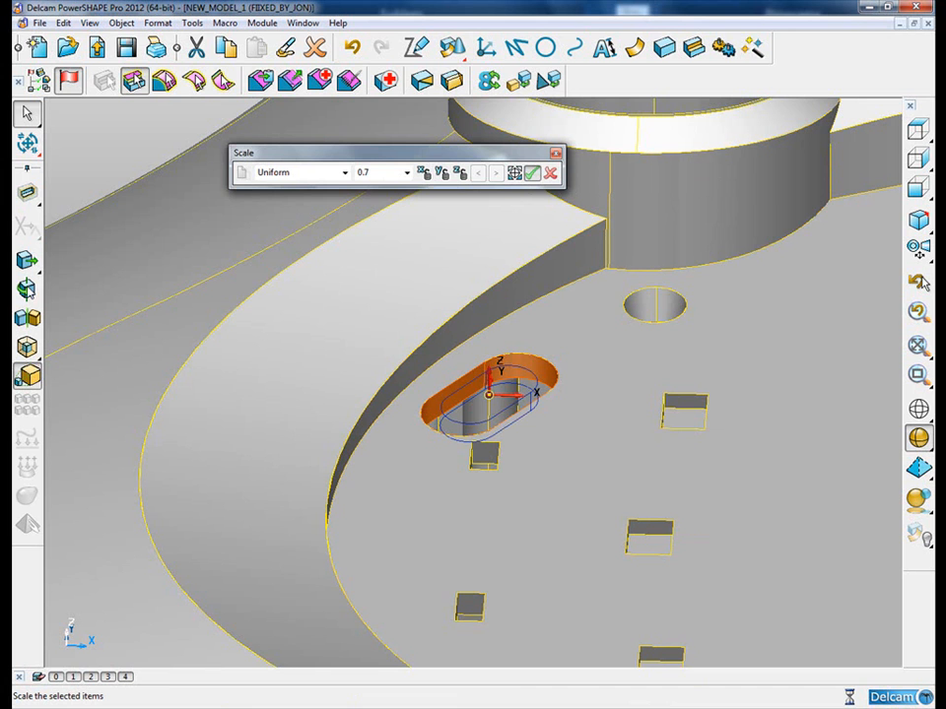
pyautogui.click(532, 172)
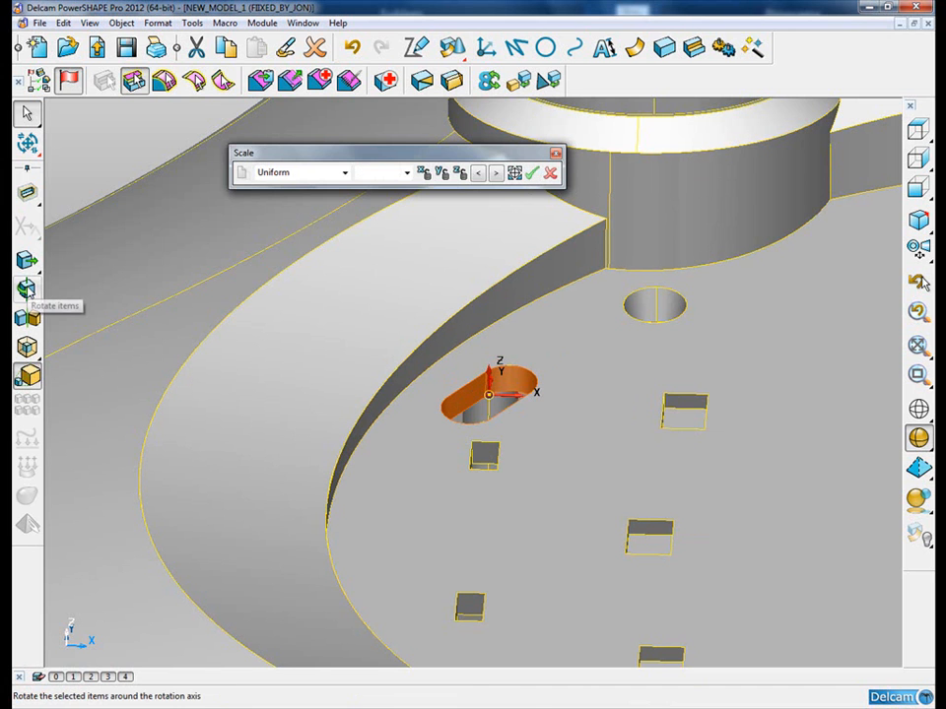
# Step: Rotate the slot's walls by 35 degrees about the workspace's Z axis, and make the World workspace active
pyautogui.click(28, 288)
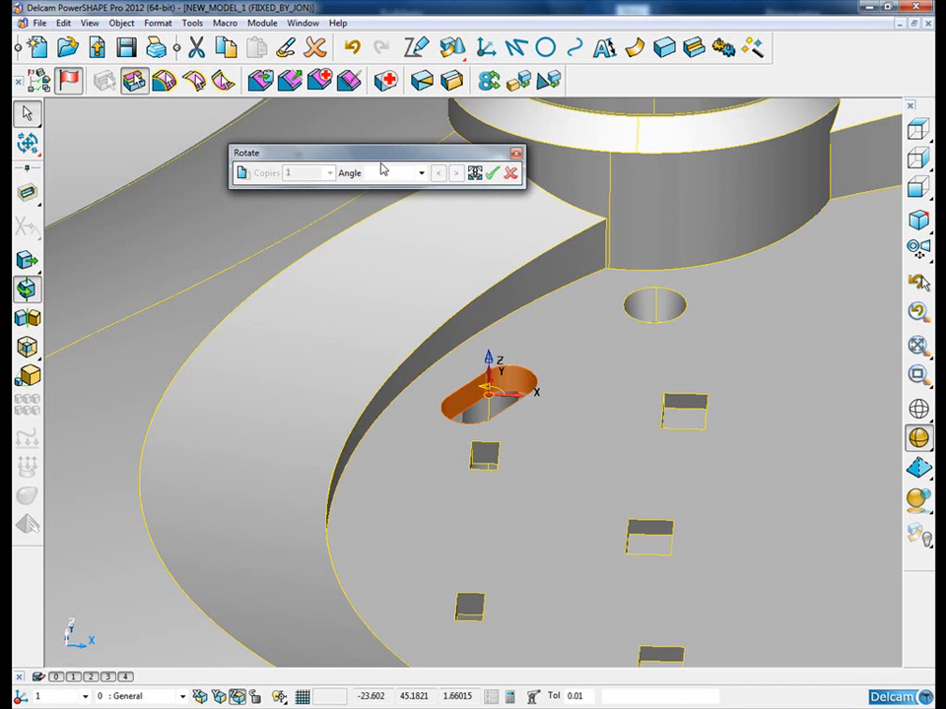
pyautogui.press('Return')
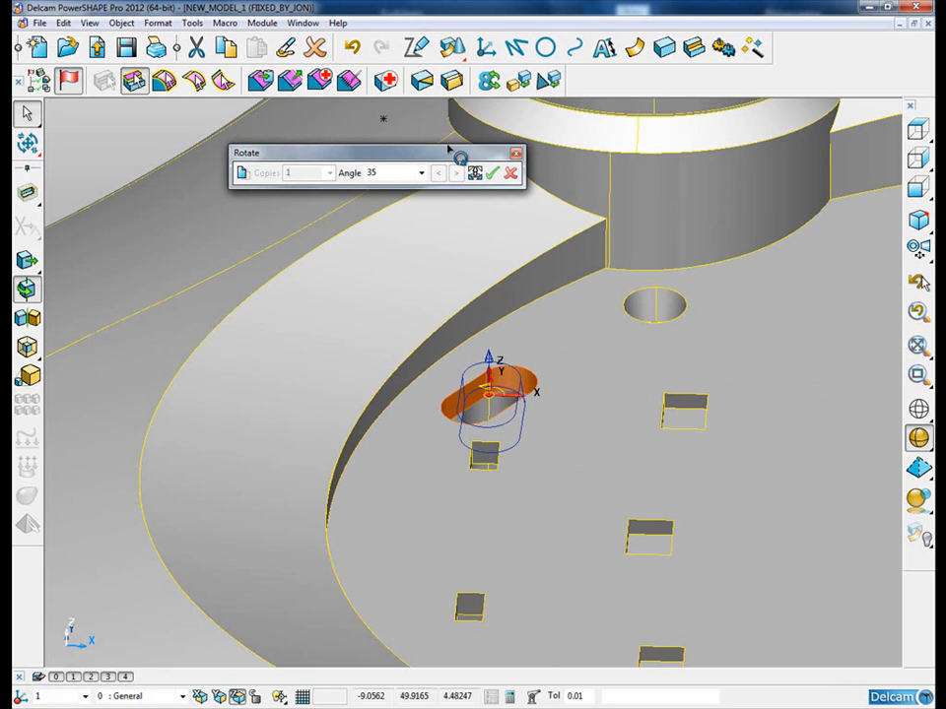
pyautogui.click(490, 175)
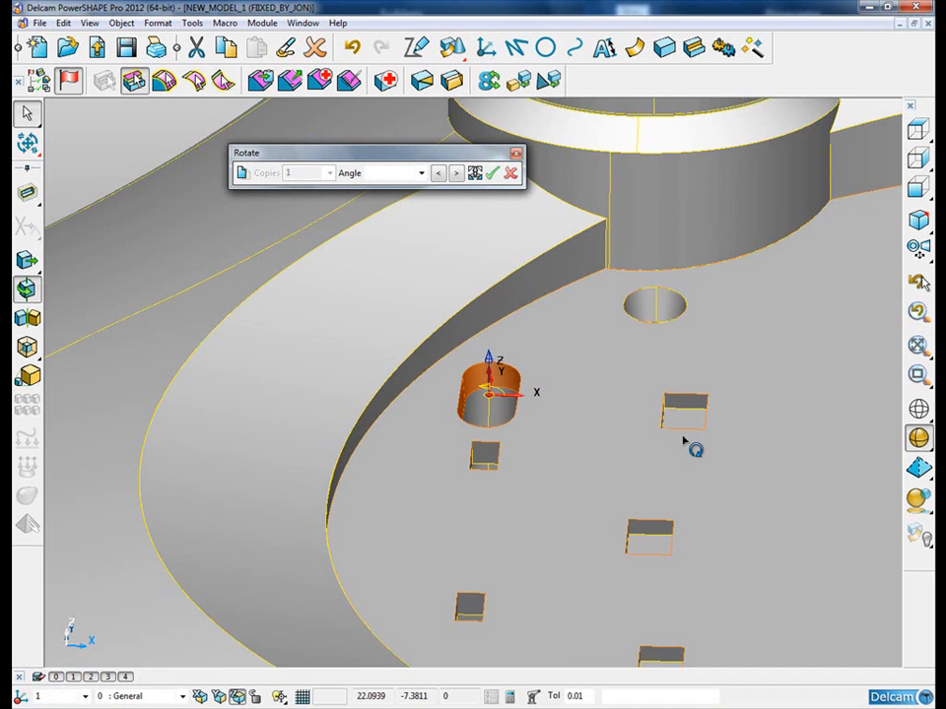
pyautogui.click(511, 173)
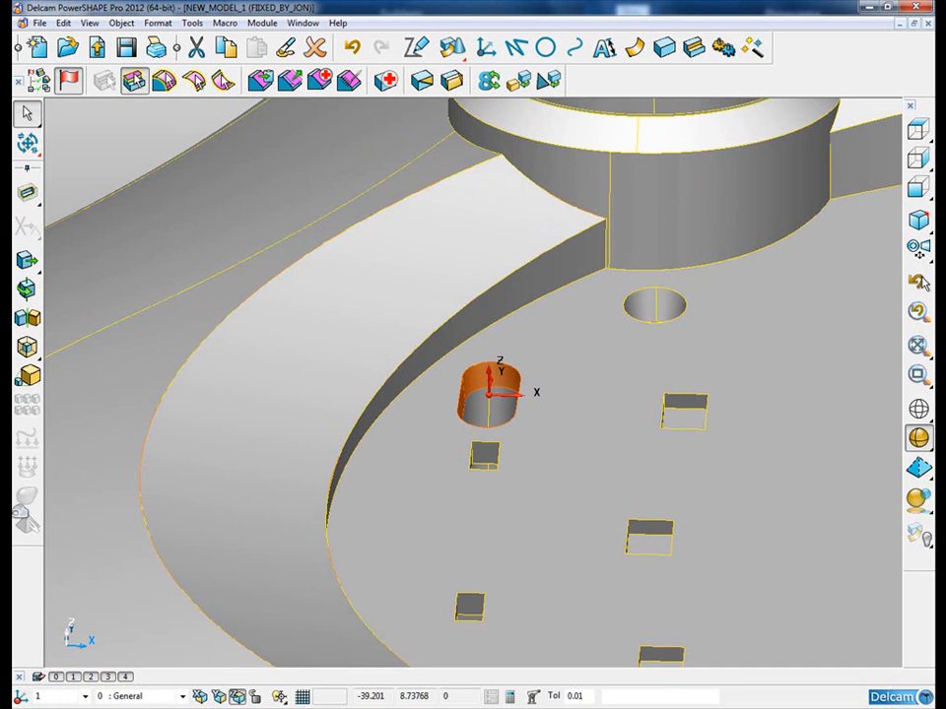
pyautogui.click(79, 706)
pyautogui.click(316, 385)
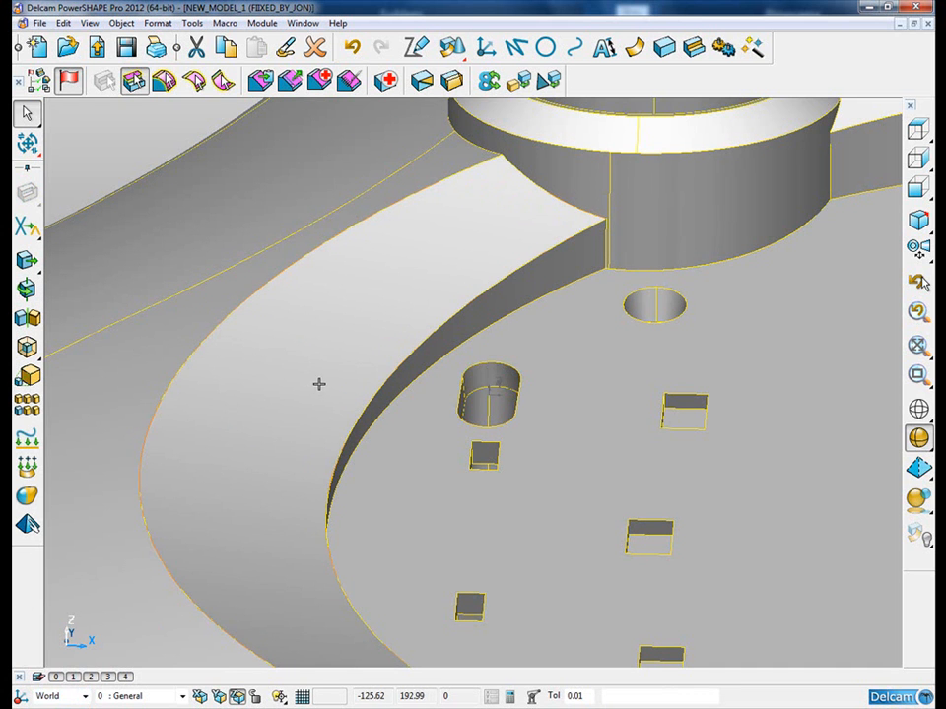
# Step: Remove the semicircular notch from the end edge of the plate
pyautogui.hotkey('ctrl', '1')
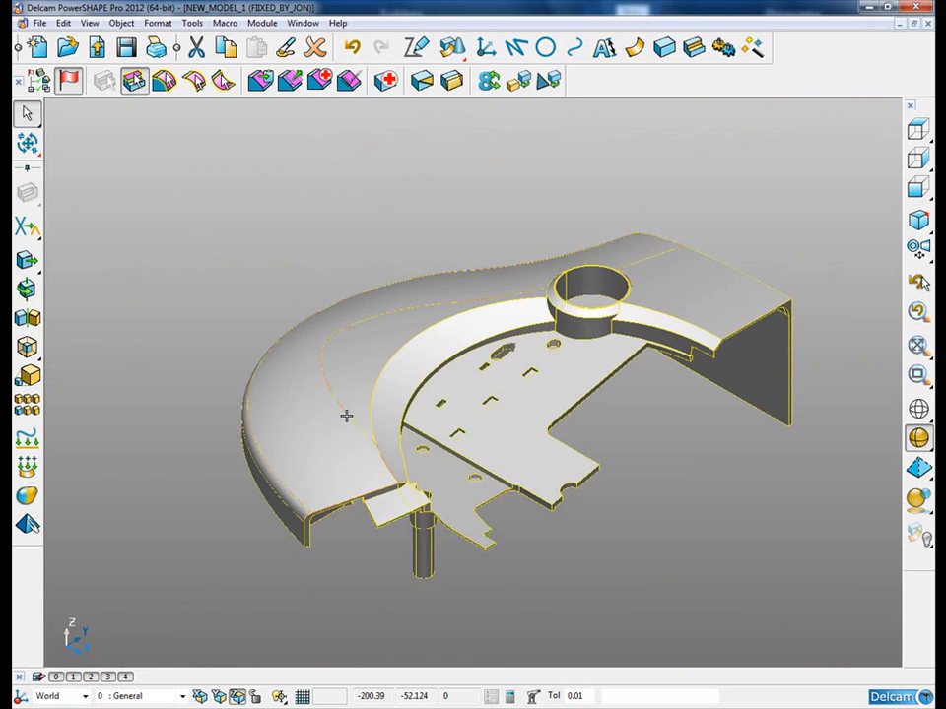
pyautogui.hotkey('ctrl', '9')
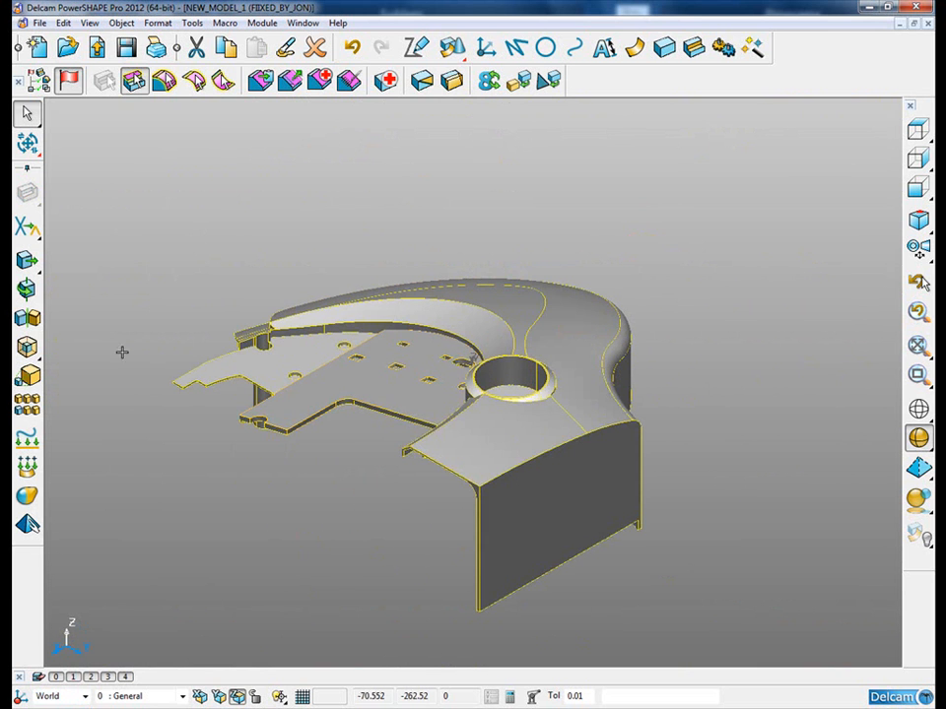
pyautogui.click(124, 376)
pyautogui.scroll(5, 232, 412)
pyautogui.click(484, 454)
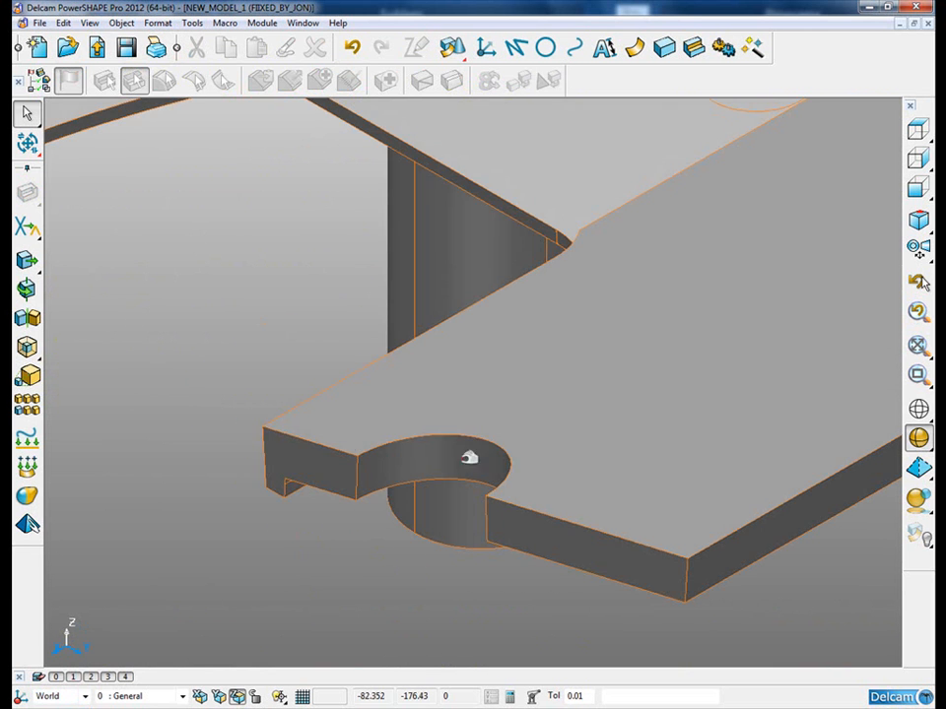
pyautogui.click(407, 454)
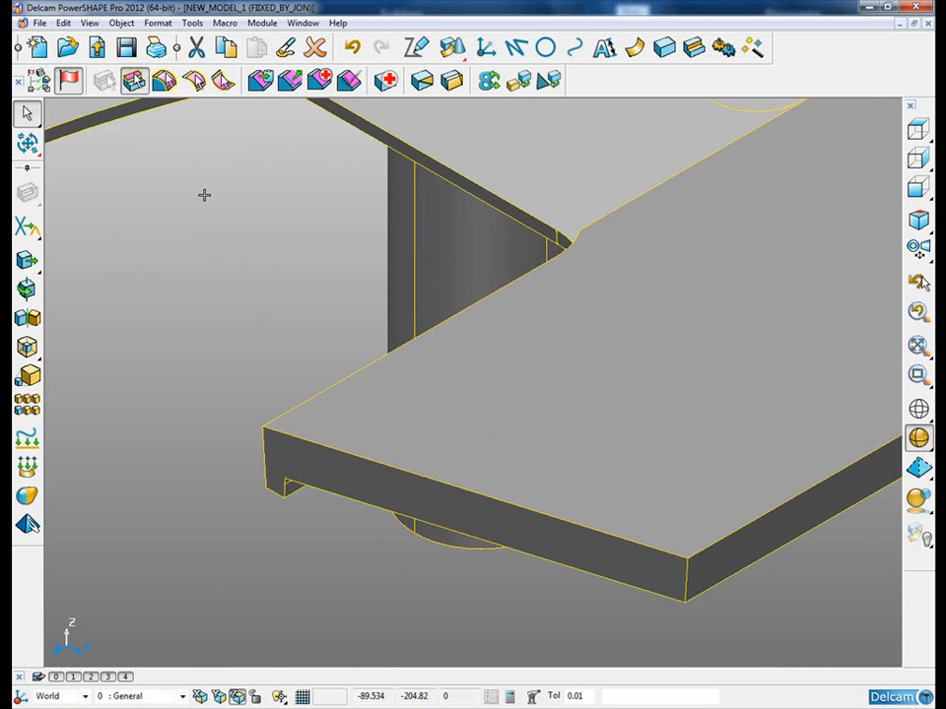
# Step: Remove the inner corner cut-out from the plate's edge by deleting its fillet and the two adjoining side faces together
pyautogui.keyDown('shift'); pyautogui.moveTo(205, 194); pyautogui.dragTo(499, 225, button='middle'); pyautogui.keyUp('shift')
pyautogui.keyDown('ctrl'); pyautogui.keyDown('shift'); pyautogui.moveTo(75, 119); pyautogui.dragTo(339, 269, button='middle'); pyautogui.keyUp('shift'); pyautogui.keyUp('ctrl')
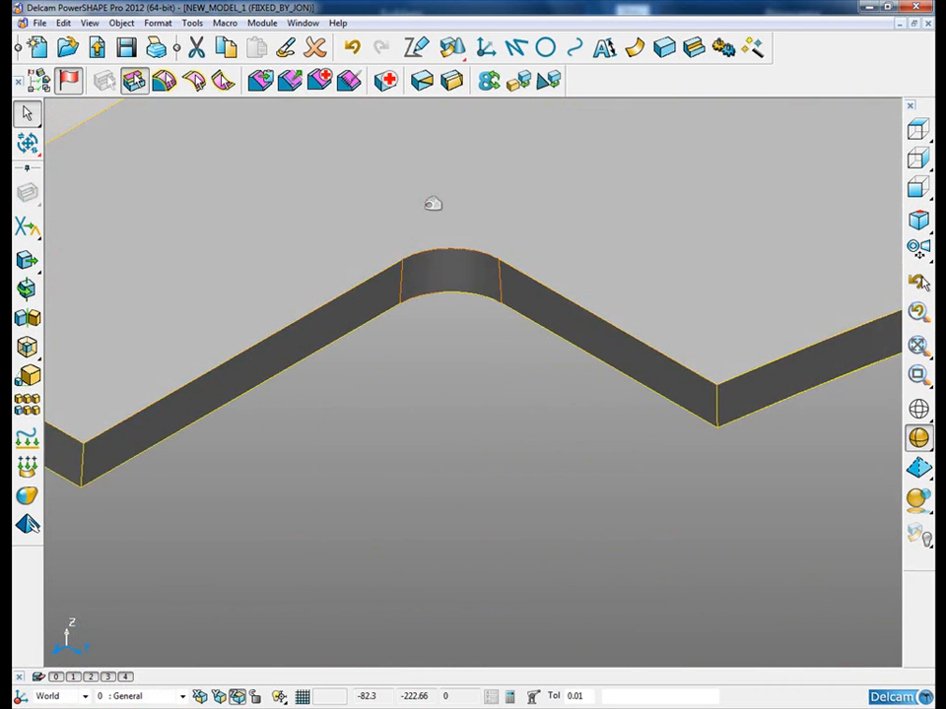
pyautogui.click(163, 81)
pyautogui.click(503, 249)
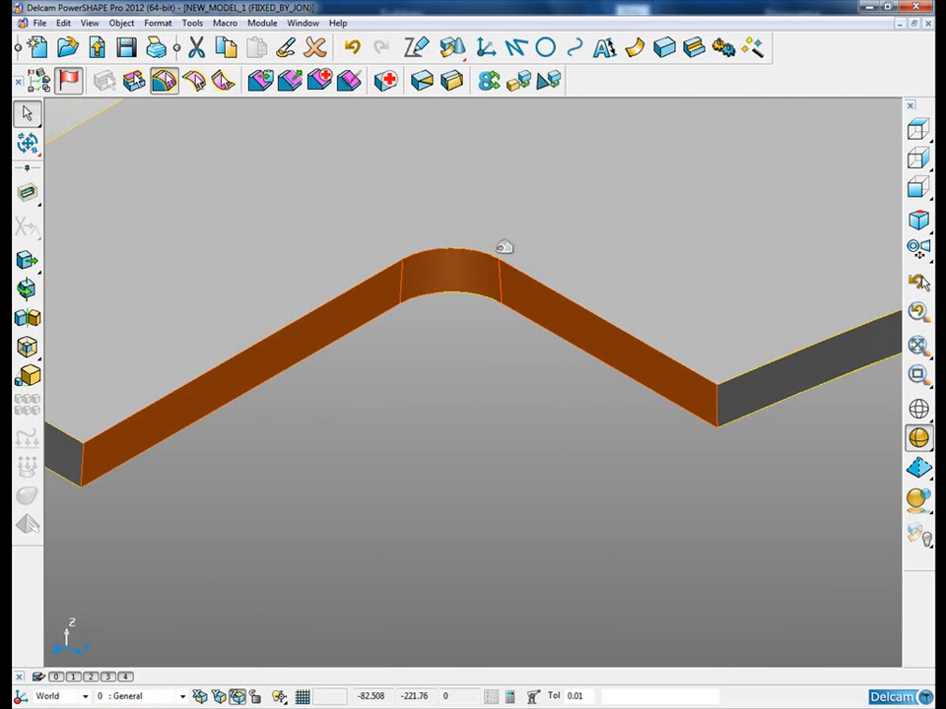
pyautogui.scroll(-3, 422, 182)
pyautogui.click(319, 81)
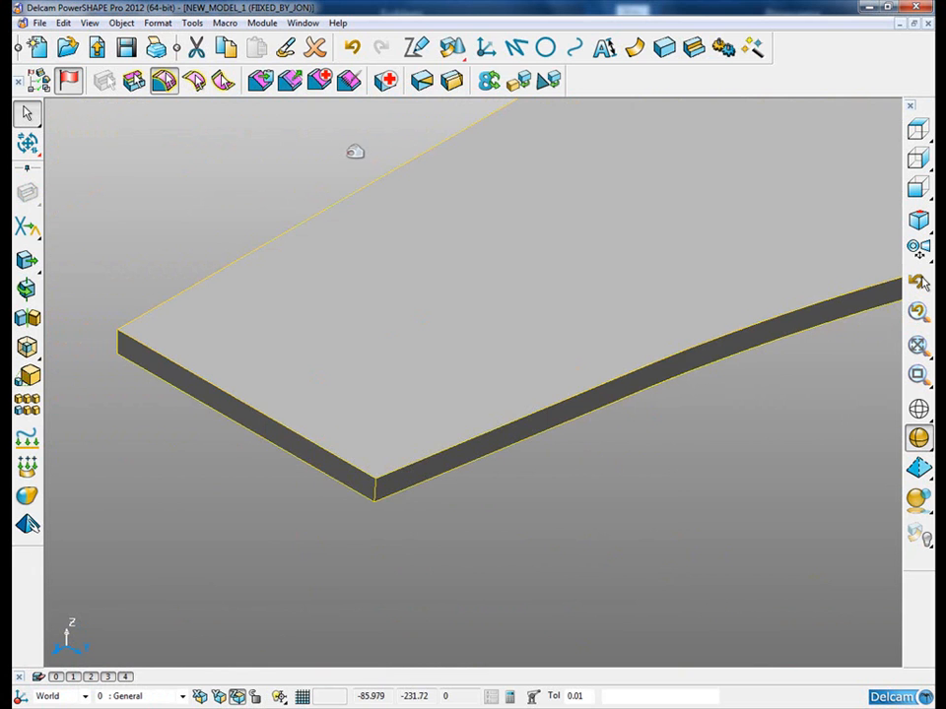
# Step: Draw a three-point arc of radius 6.5 along the boss collar's outer rim, across the top of its small rib
pyautogui.scroll(-5, 303, 168)
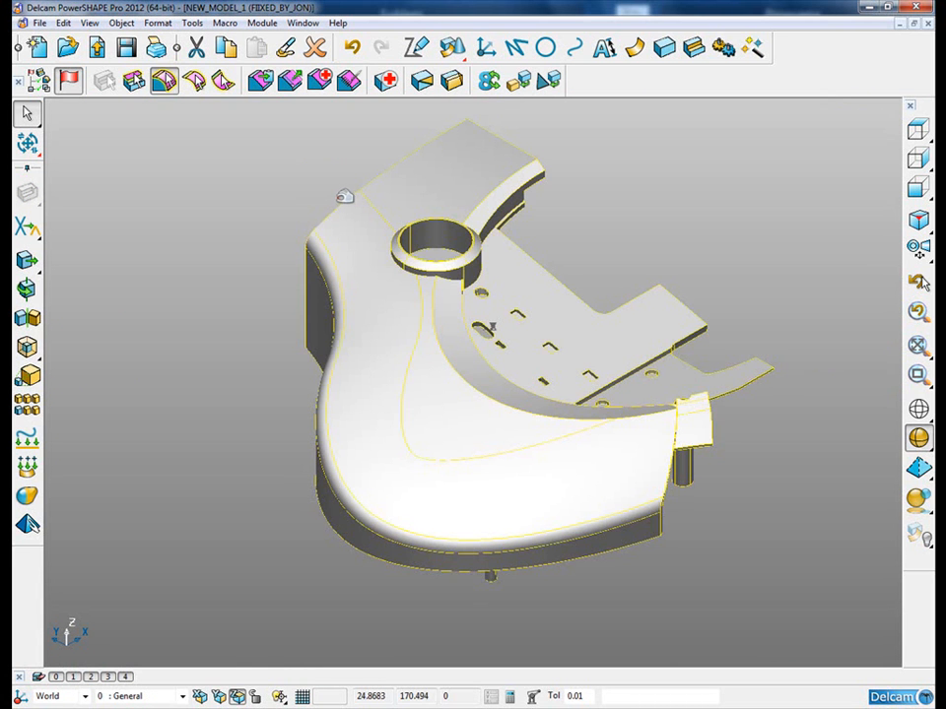
pyautogui.click(263, 194)
pyautogui.press('3')
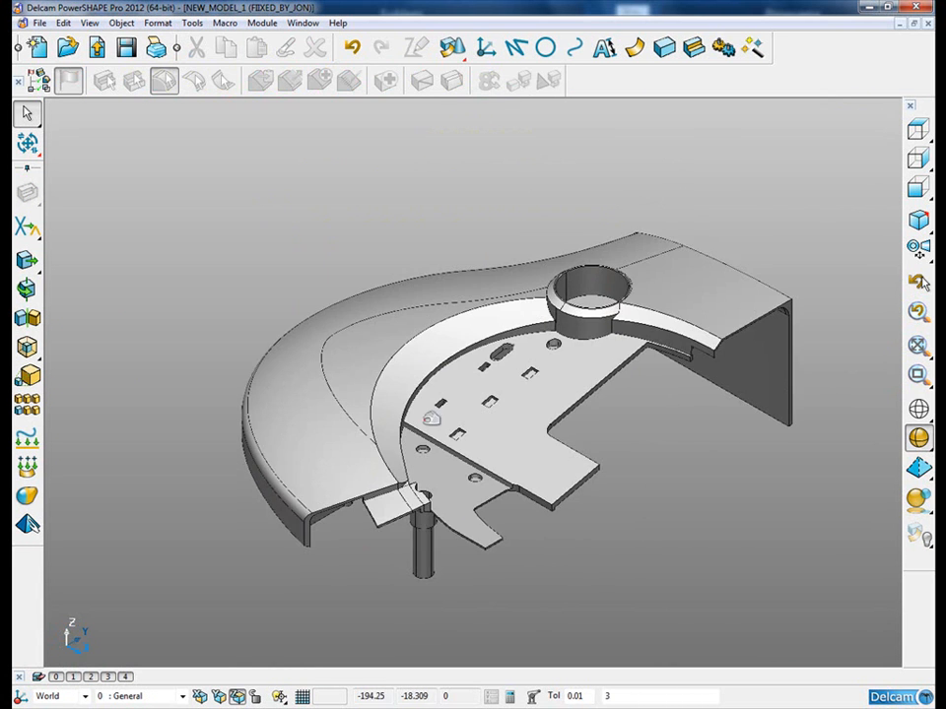
pyautogui.moveTo(514, 625); pyautogui.dragTo(509, 340, button='middle')
pyautogui.moveTo(485, 510); pyautogui.dragTo(503, 363, button='middle')
pyautogui.moveTo(627, 482); pyautogui.dragTo(581, 518, button='middle')
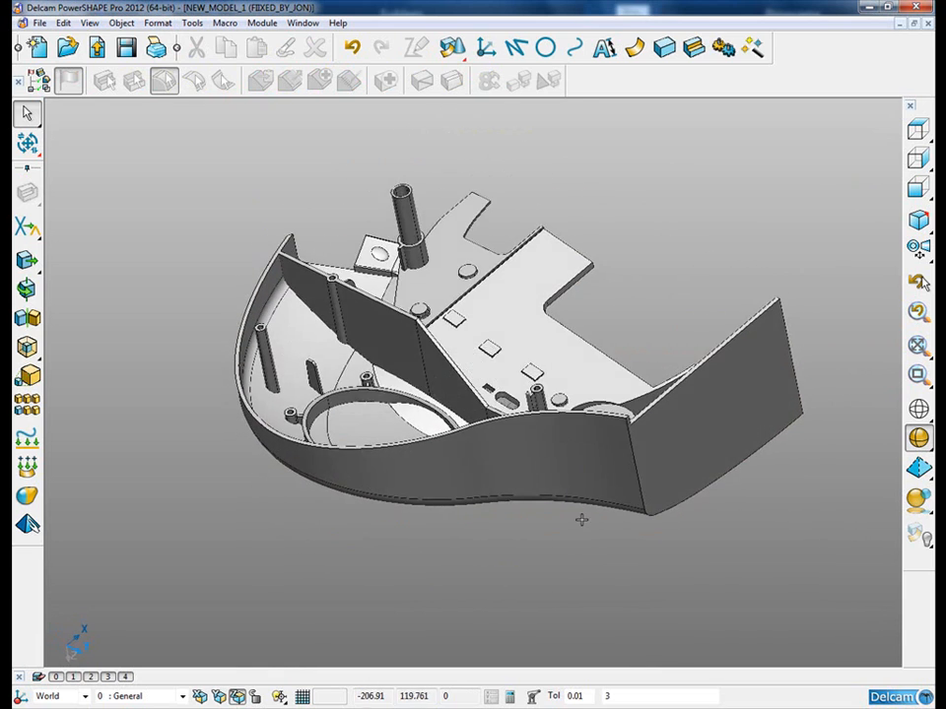
pyautogui.keyDown('ctrl'); pyautogui.keyDown('shift'); pyautogui.moveTo(446, 289); pyautogui.dragTo(616, 347, button='middle'); pyautogui.keyUp('shift'); pyautogui.keyUp('ctrl')
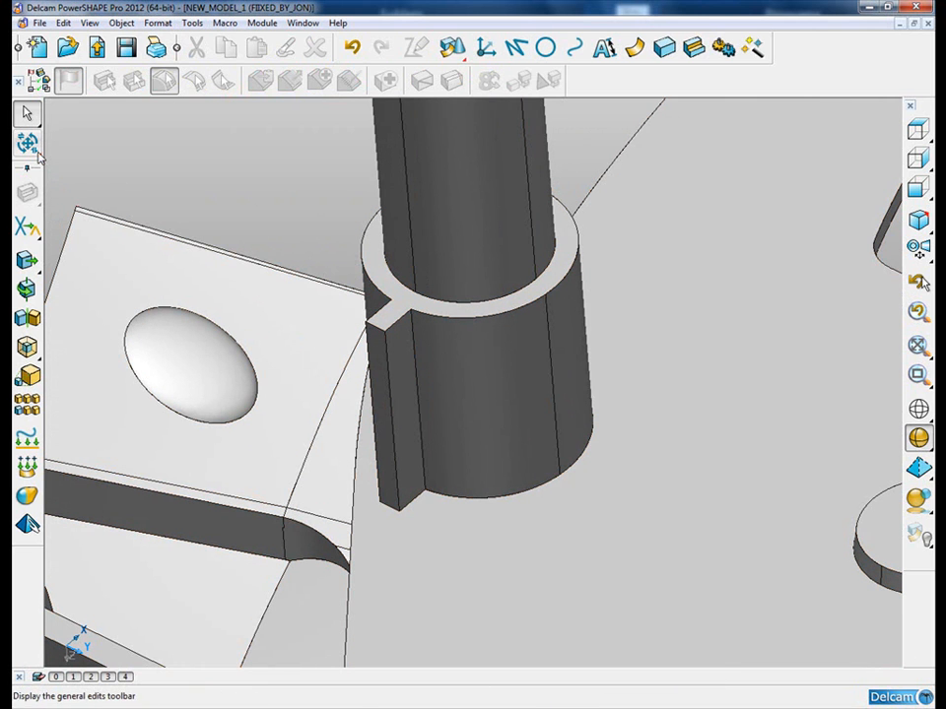
pyautogui.click(544, 47)
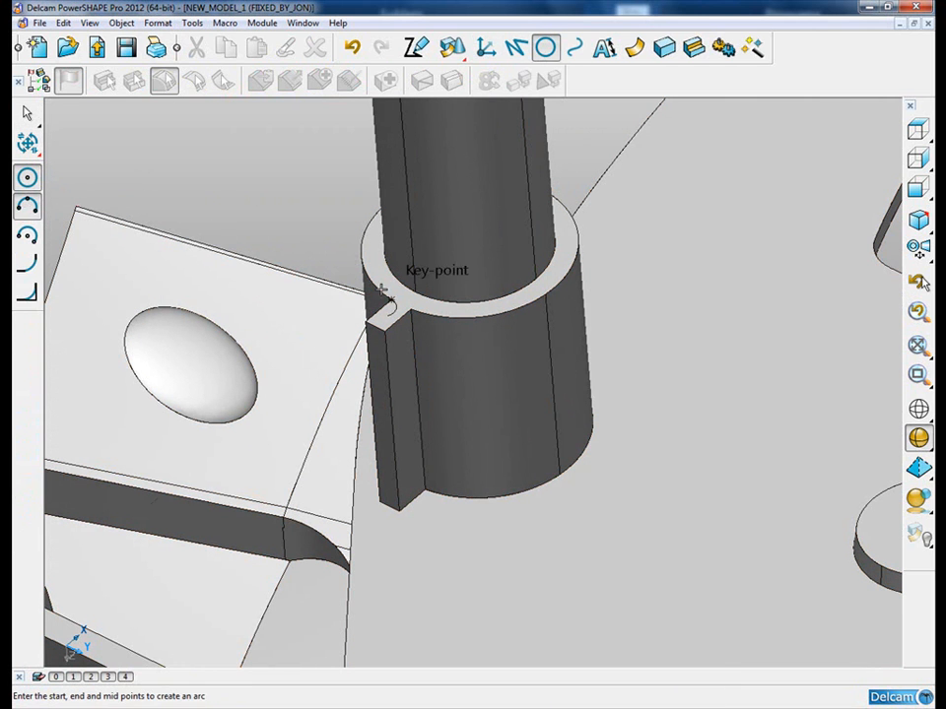
pyautogui.click(450, 312)
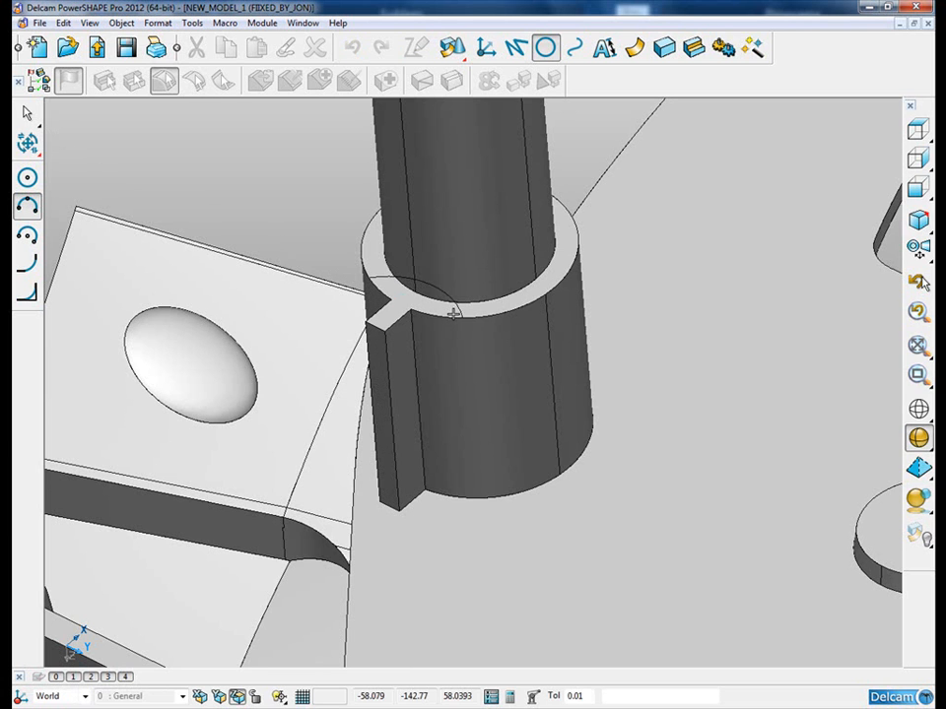
pyautogui.click(434, 314)
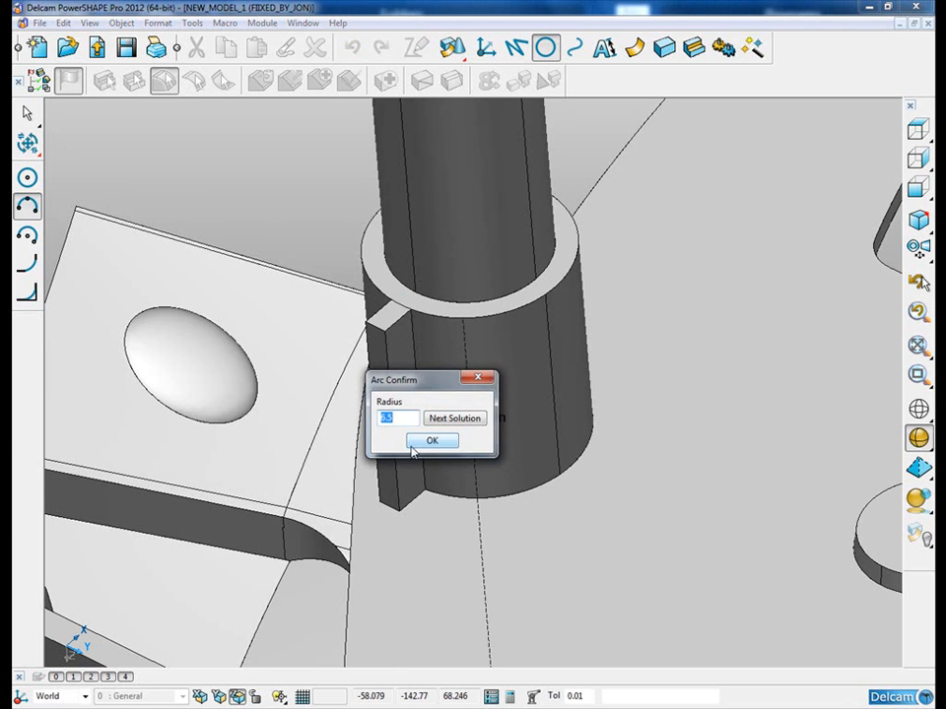
pyautogui.click(416, 445)
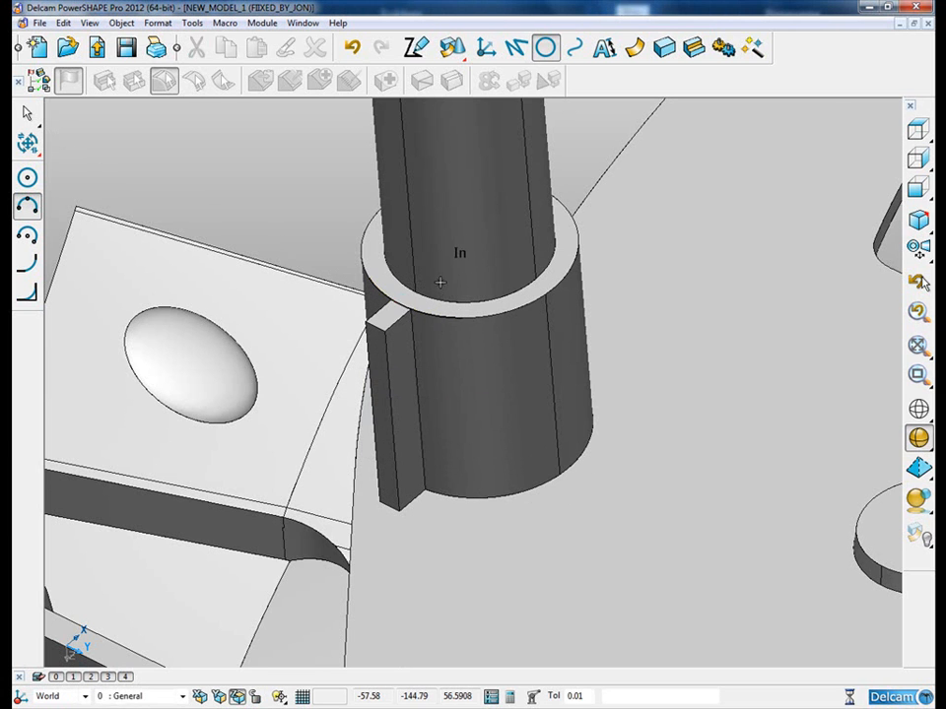
pyautogui.press('Escape')
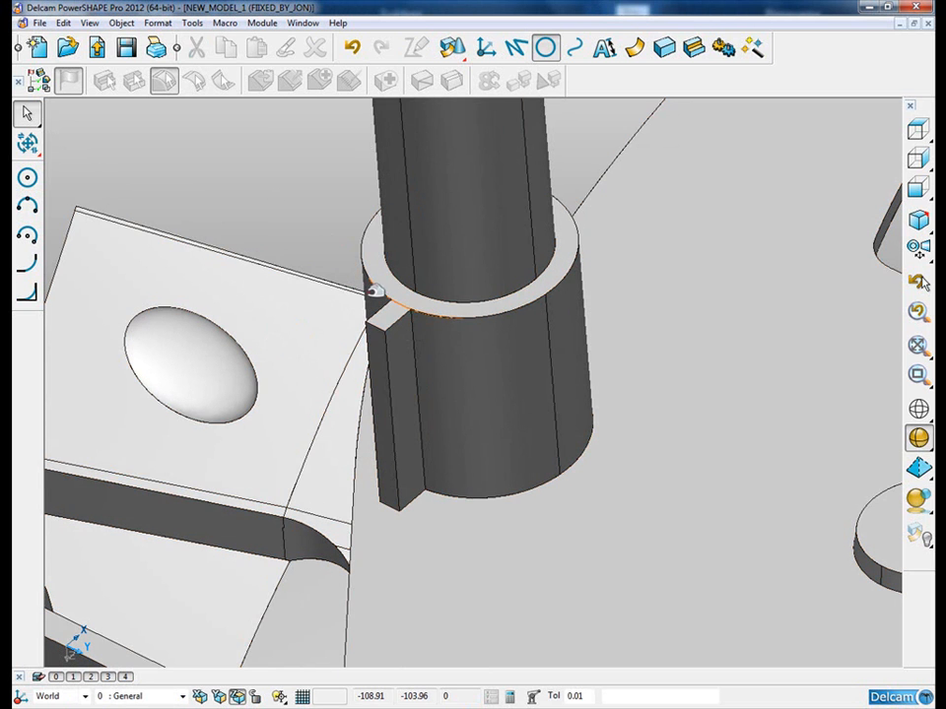
# Step: Divide the shared top face of the collar and rib with the arc, separating the rib's top from the ring
pyautogui.click(385, 314)
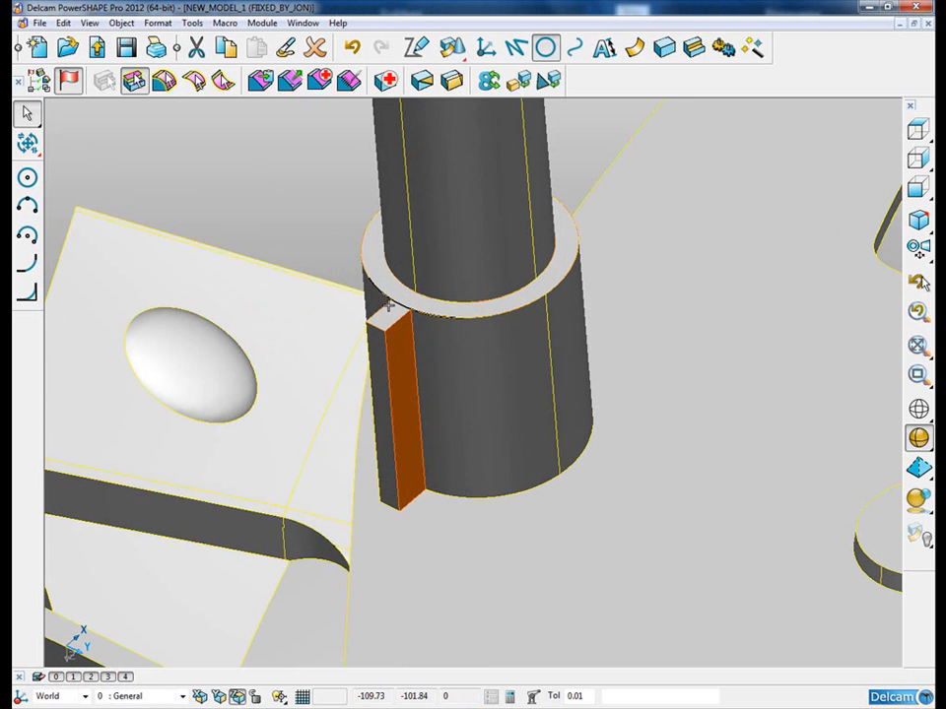
pyautogui.moveTo(296, 211); pyautogui.dragTo(516, 421)
pyautogui.click(409, 355)
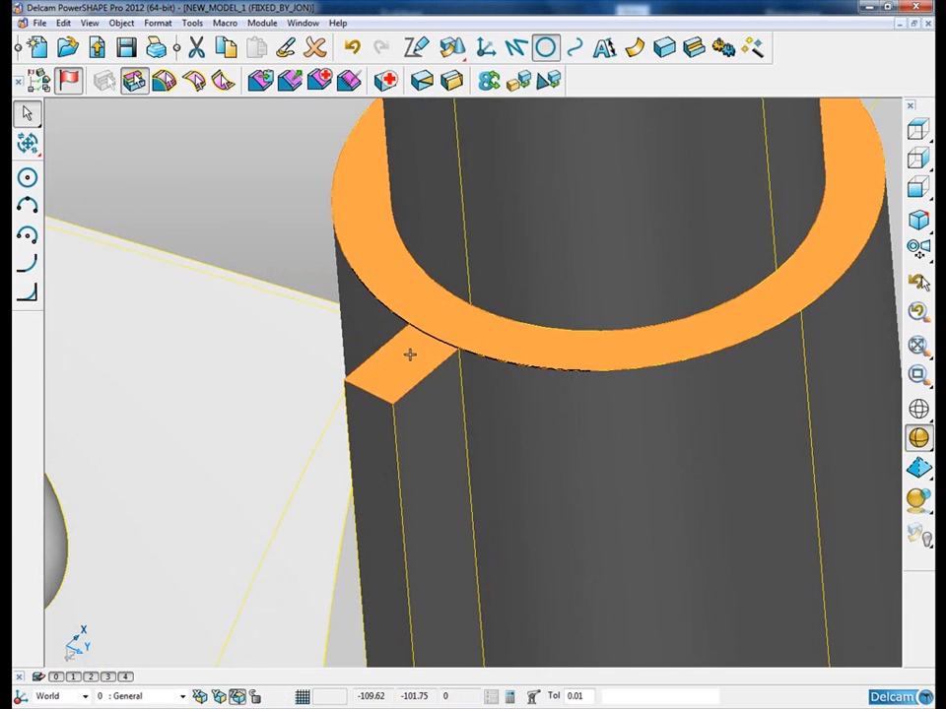
pyautogui.click(423, 81)
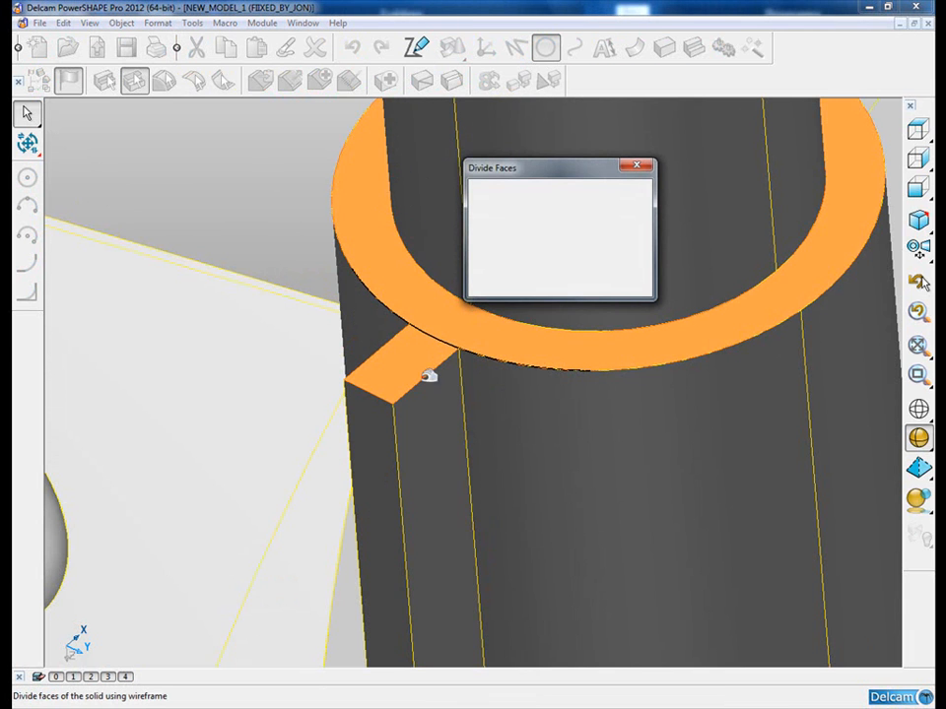
pyautogui.click(438, 333)
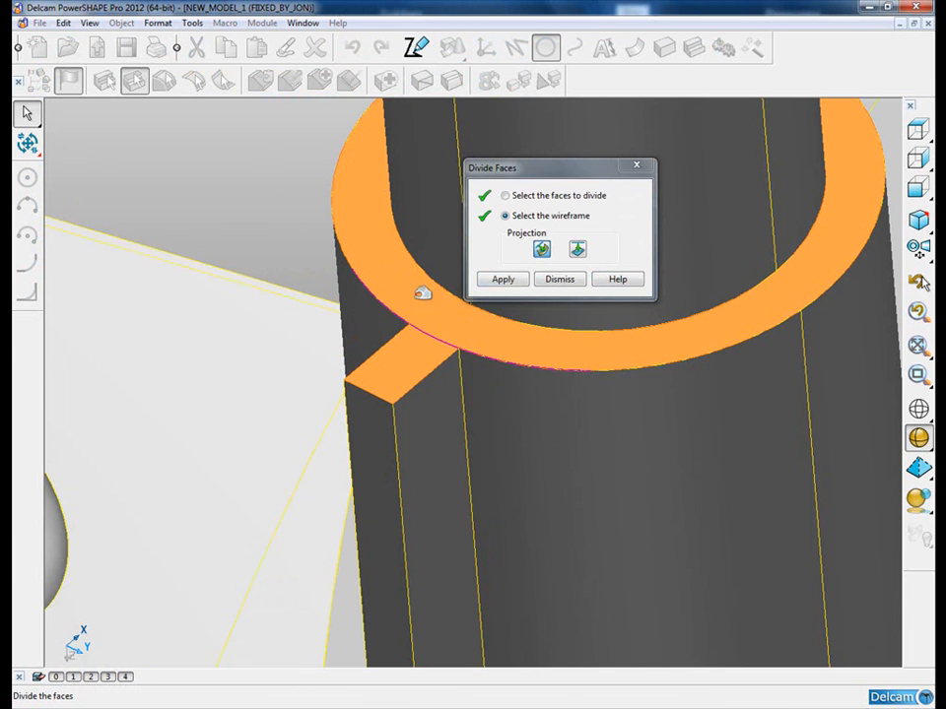
pyautogui.click(502, 280)
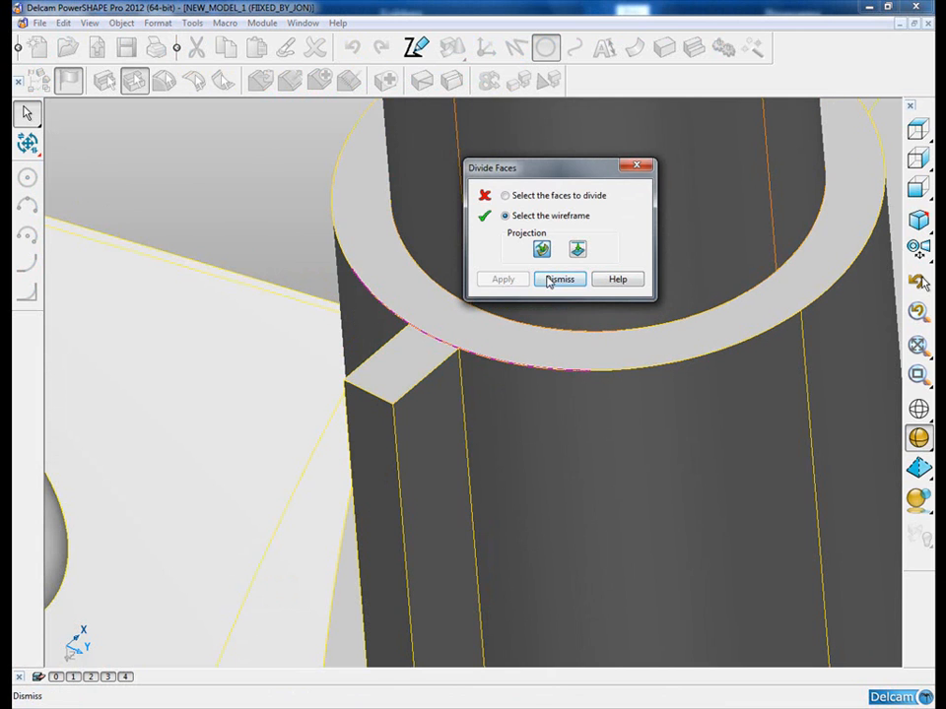
pyautogui.press('Return')
# Step: Move the rib's top face by 2 along the Z axis
pyautogui.click(419, 357)
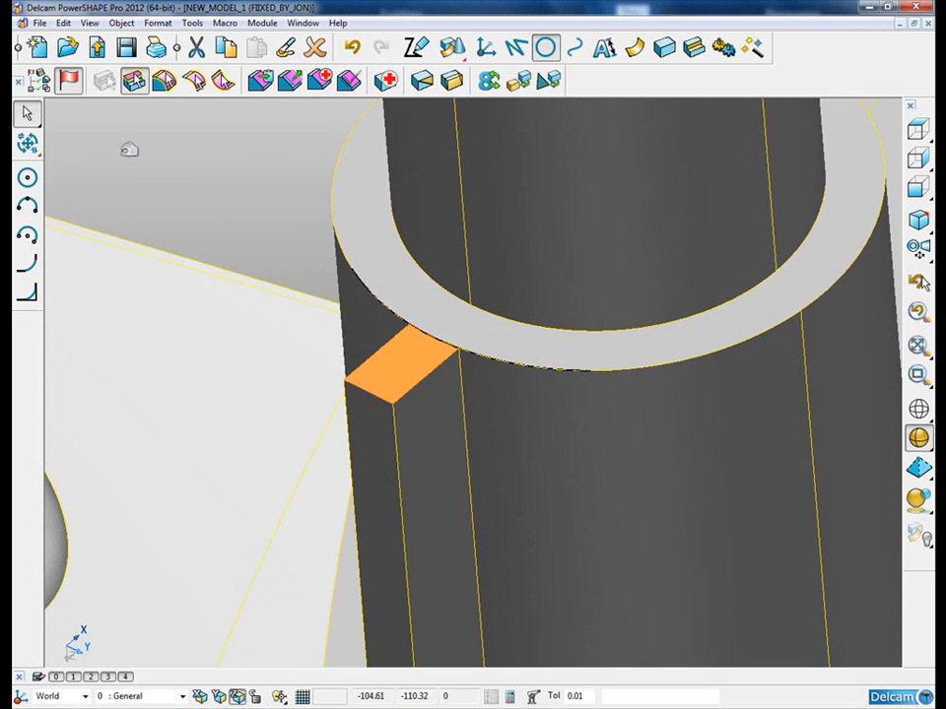
pyautogui.click(27, 144)
pyautogui.click(27, 259)
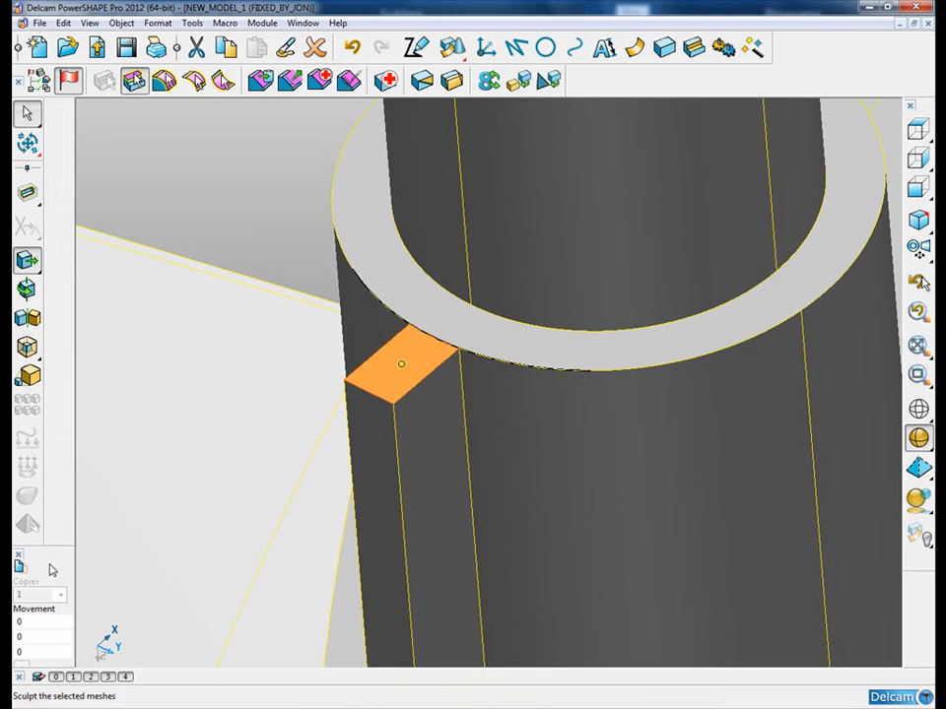
pyautogui.moveTo(678, 39); pyautogui.dragTo(637, 94)
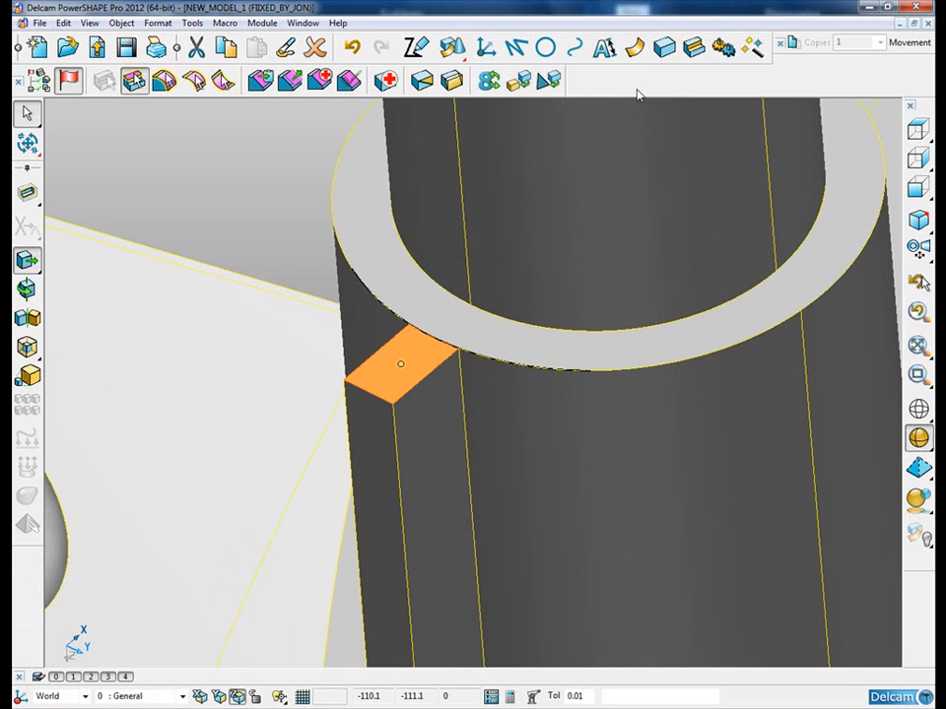
pyautogui.moveTo(776, 43); pyautogui.dragTo(335, 217)
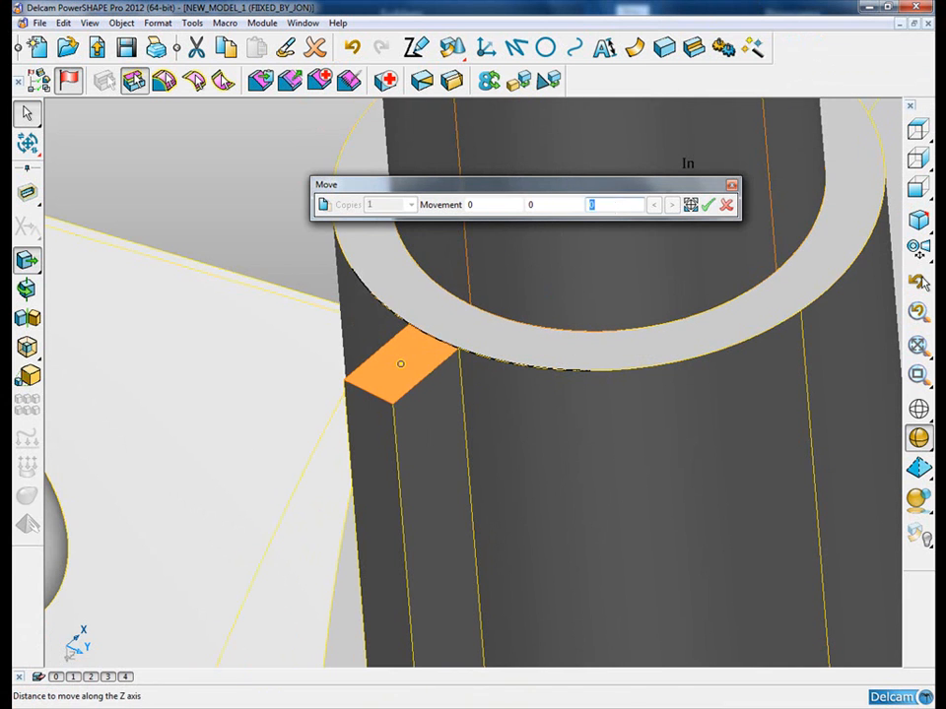
pyautogui.click(706, 205)
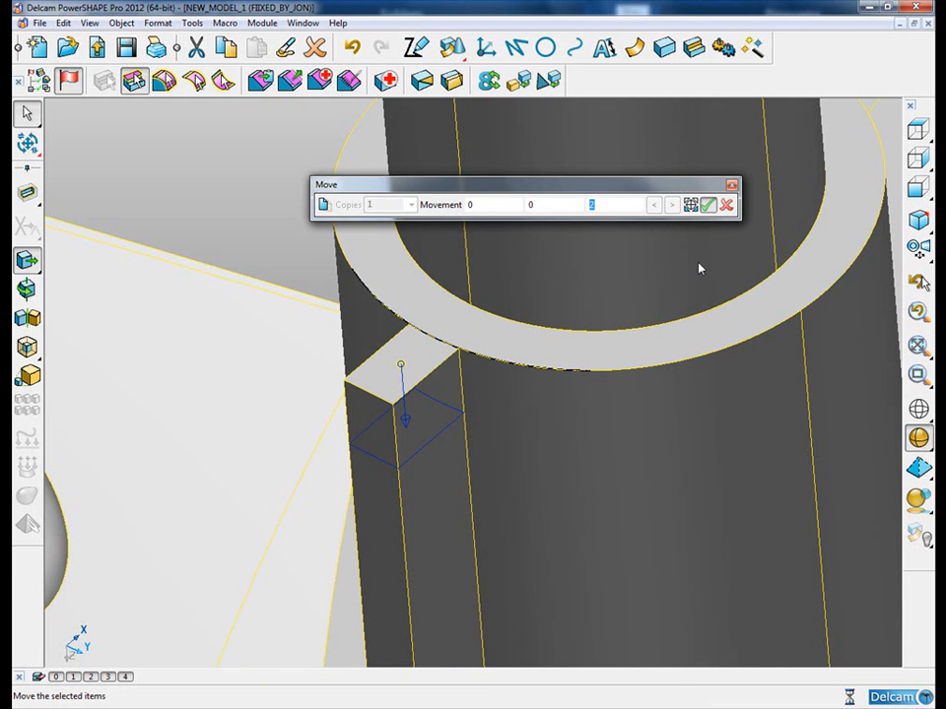
pyautogui.click(728, 206)
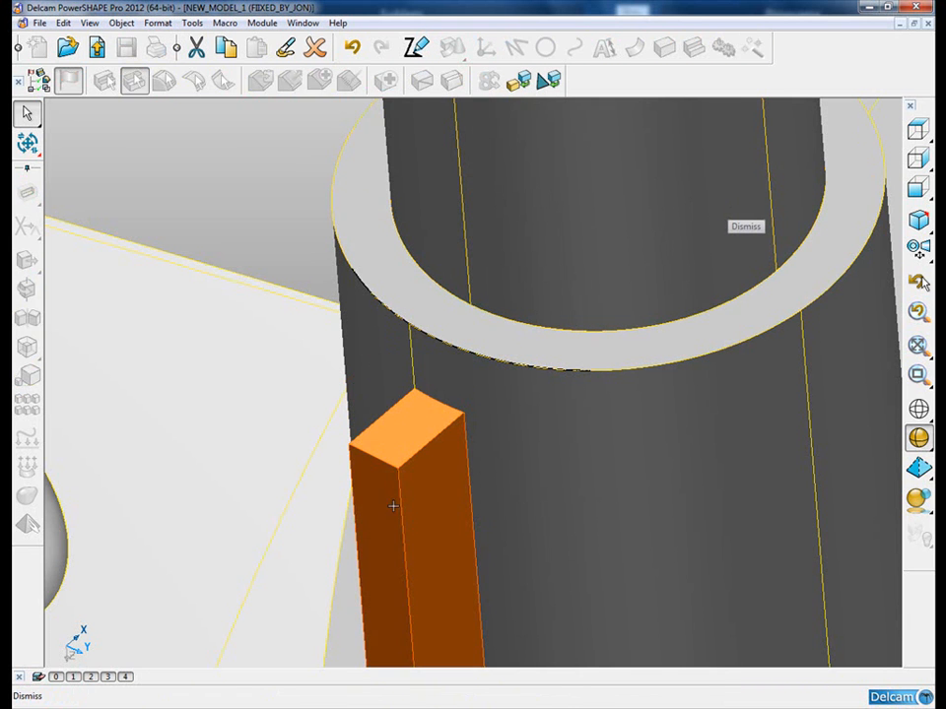
# Step: Rotate the rib's top and side faces together by 270 degrees about the centre of the boss collar
pyautogui.scroll(-4, 396, 512)
pyautogui.moveTo(433, 451); pyautogui.dragTo(650, 507, button='middle')
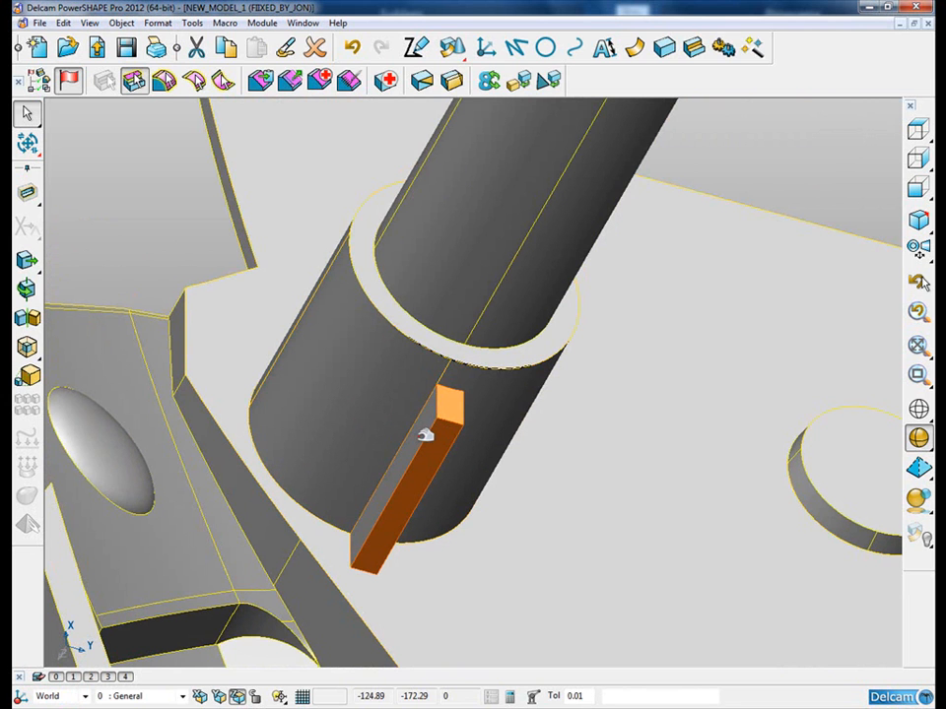
pyautogui.click(418, 436)
pyautogui.click(448, 441)
pyautogui.keyDown('shift'); pyautogui.click(532, 499); pyautogui.keyUp('shift')
pyautogui.keyDown('shift'); pyautogui.click(670, 184); pyautogui.keyUp('shift')
pyautogui.scroll(-4, 689, 238)
pyautogui.moveTo(688, 238); pyautogui.dragTo(608, 405, button='middle')
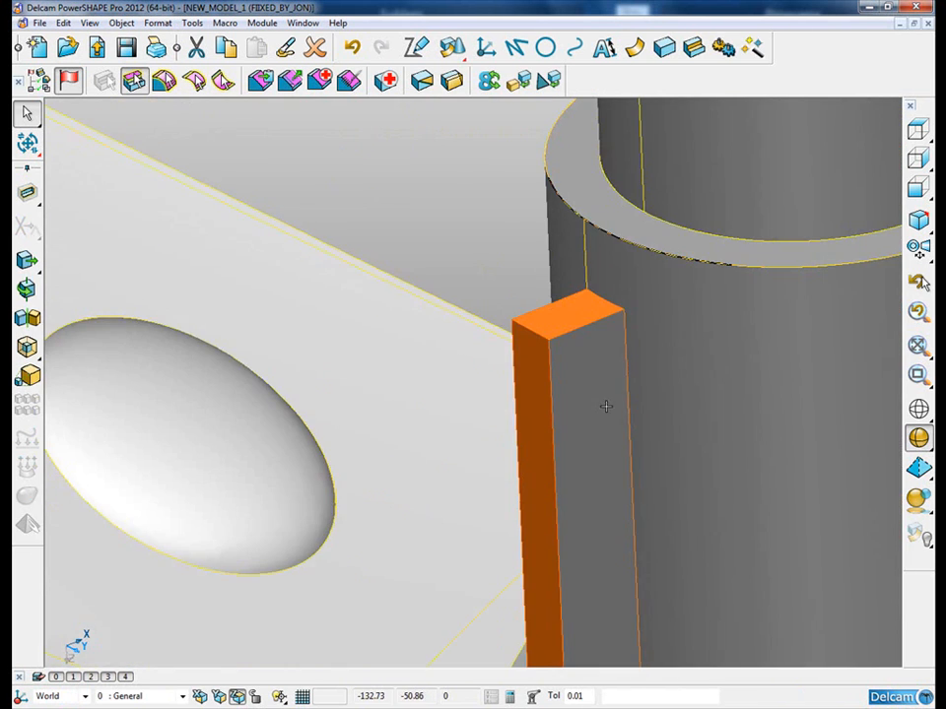
pyautogui.scroll(-3, 548, 412)
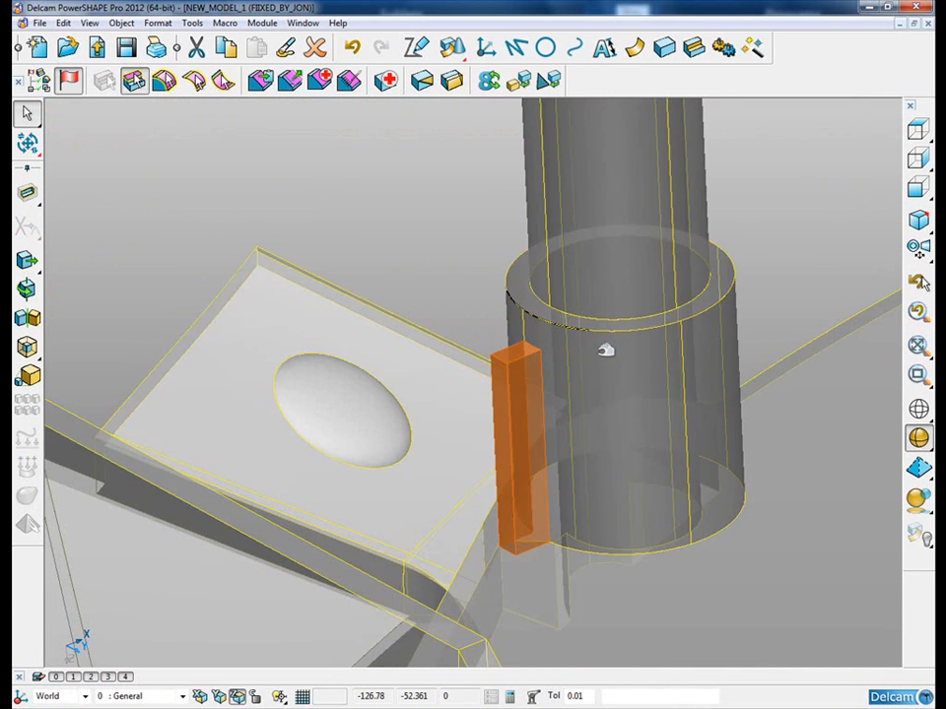
pyautogui.click(27, 288)
pyautogui.click(555, 204)
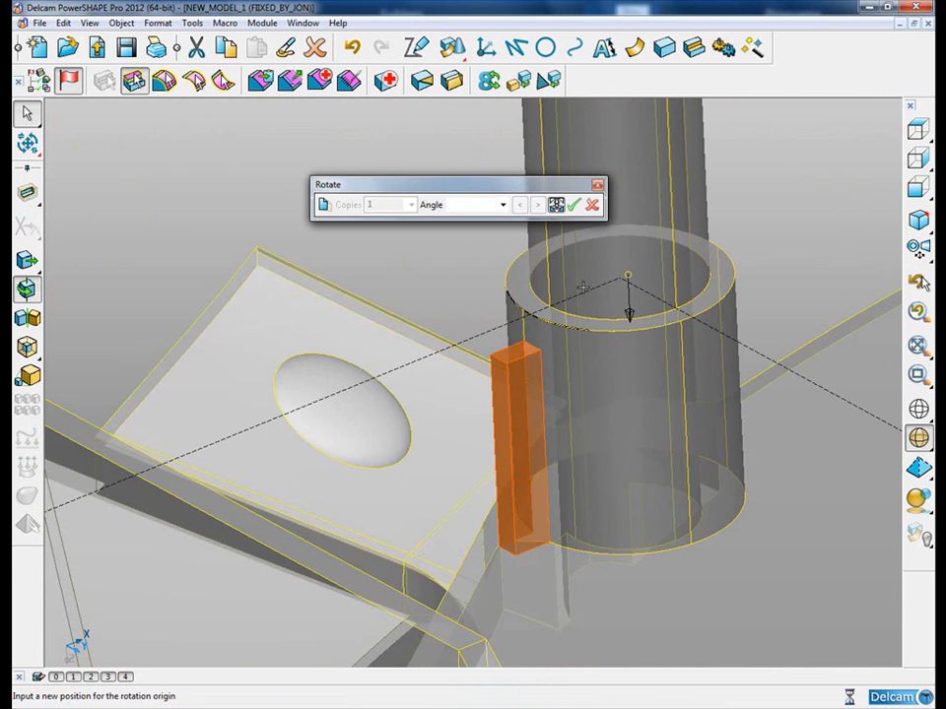
pyautogui.click(625, 277)
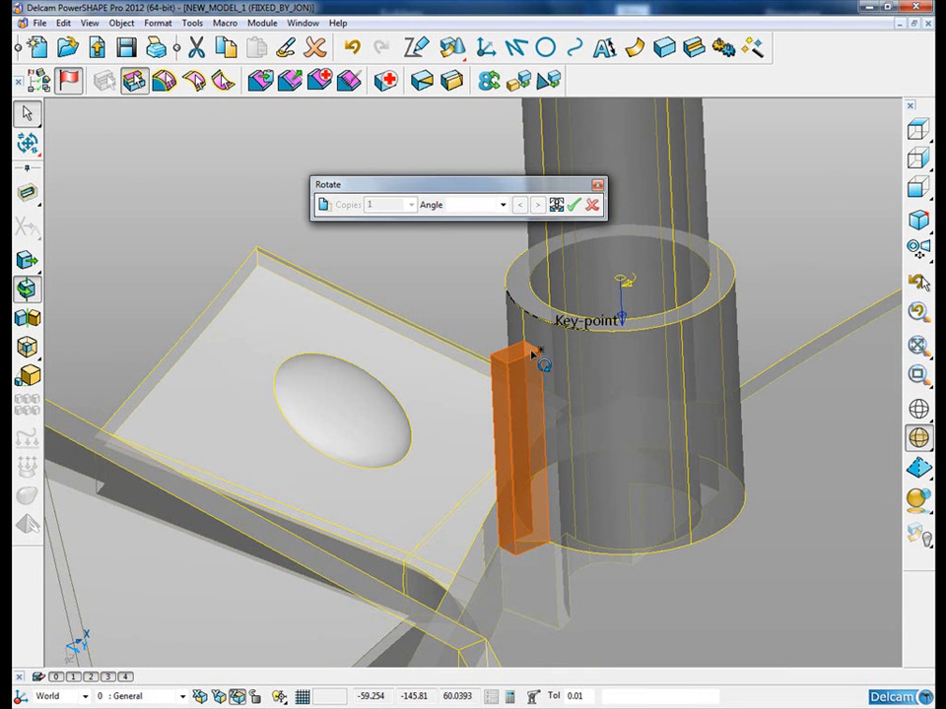
pyautogui.press('F3')
pyautogui.moveTo(536, 390); pyautogui.dragTo(593, 432, button='middle')
pyautogui.moveTo(553, 449); pyautogui.dragTo(762, 417)
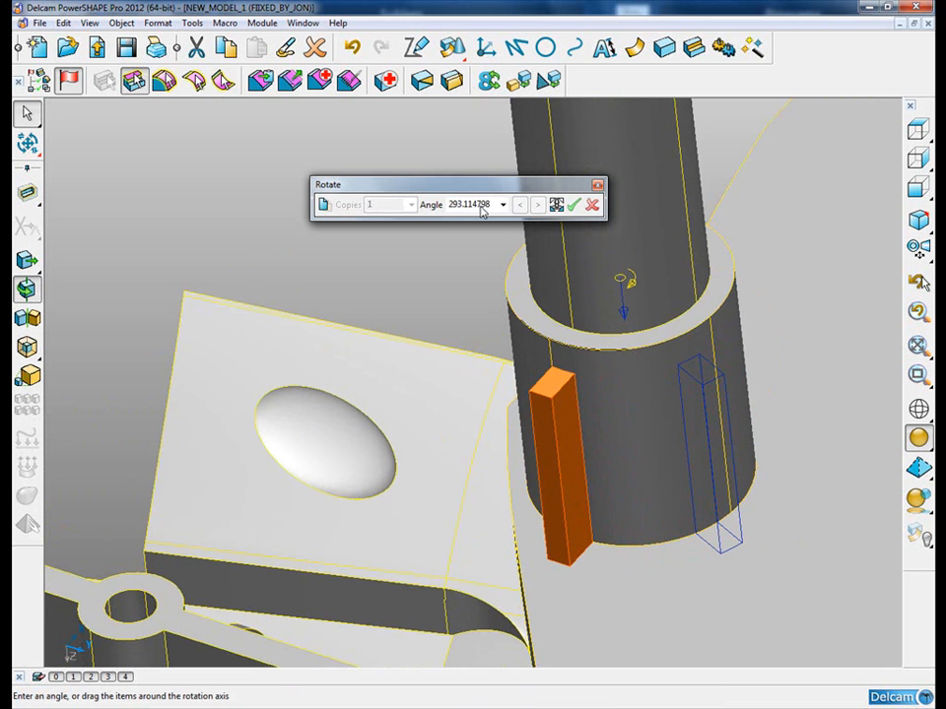
pyautogui.press('Return')
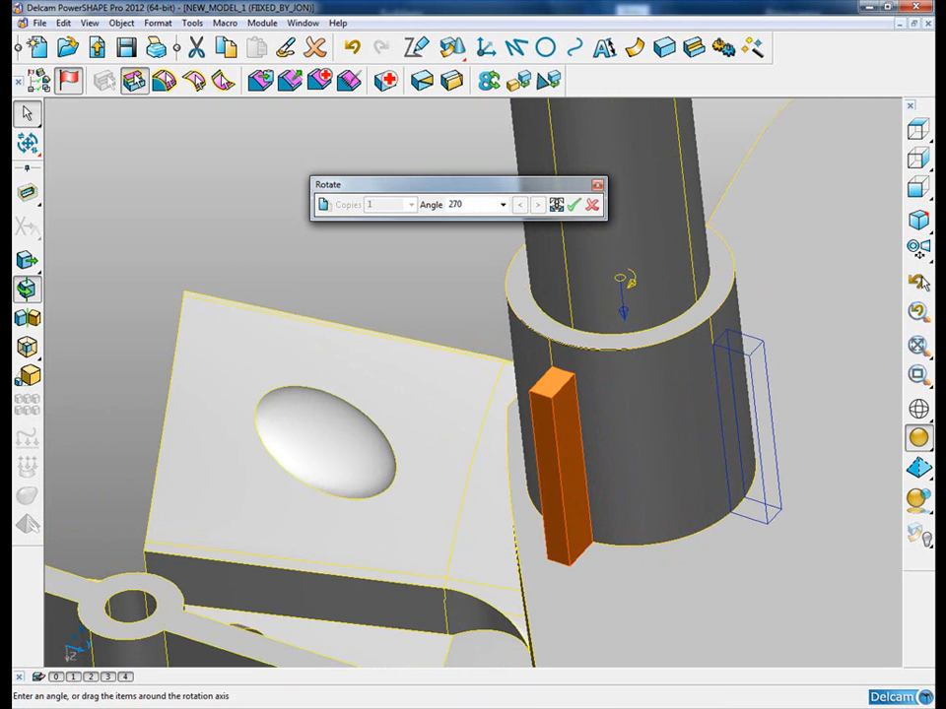
pyautogui.click(593, 204)
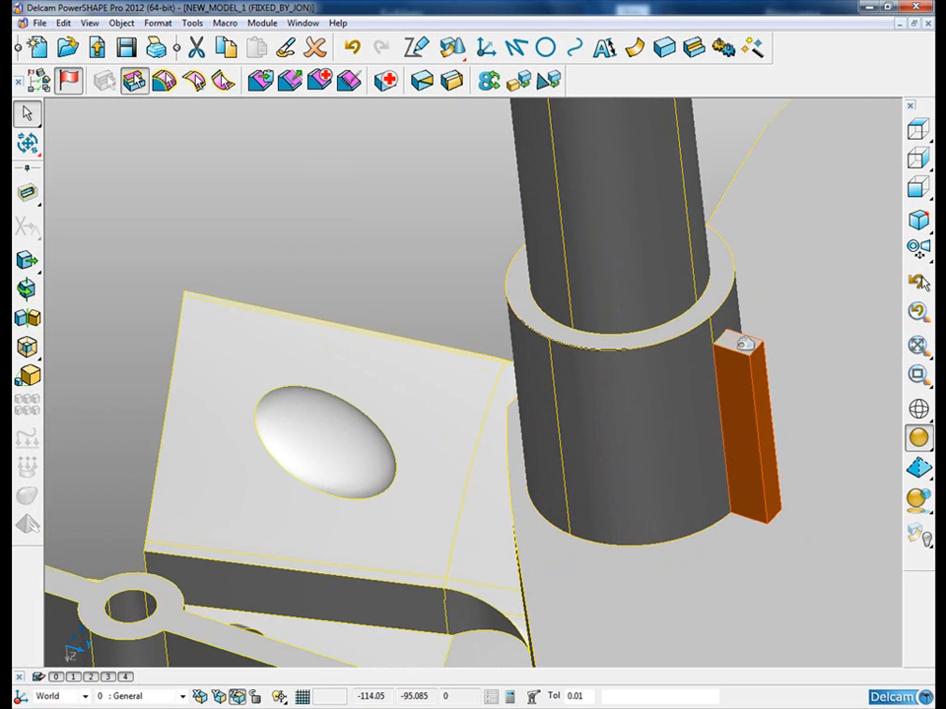
# Step: Draft the rib's side faces by 2 degrees, using its top face as the reference
pyautogui.moveTo(812, 458); pyautogui.dragTo(658, 392, button='middle')
pyautogui.keyDown('shift'); pyautogui.moveTo(741, 452); pyautogui.dragTo(607, 449, button='middle'); pyautogui.keyUp('shift')
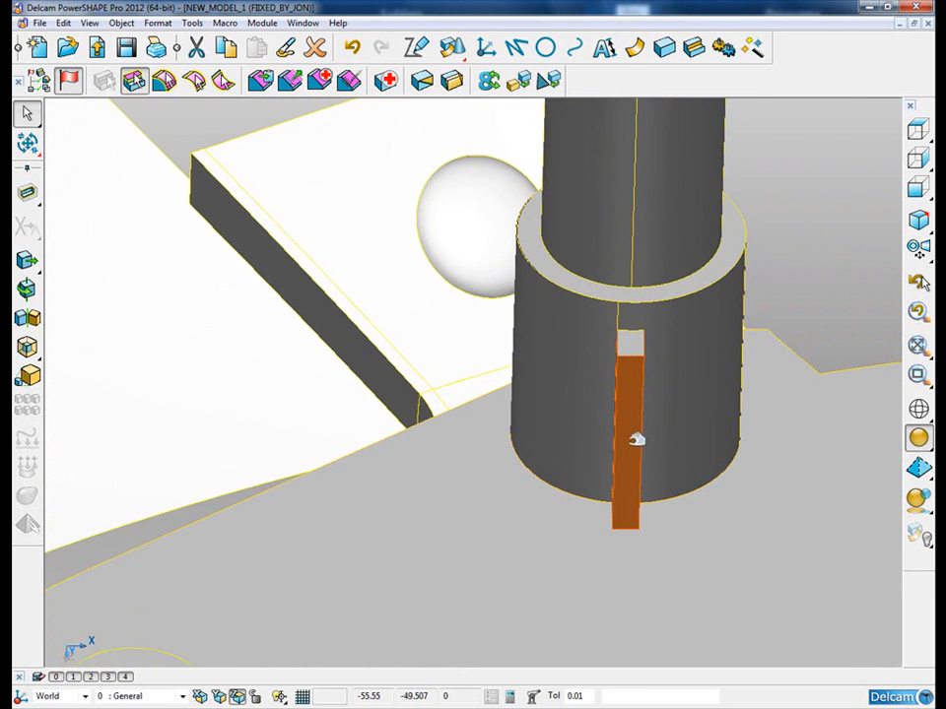
pyautogui.click(416, 47)
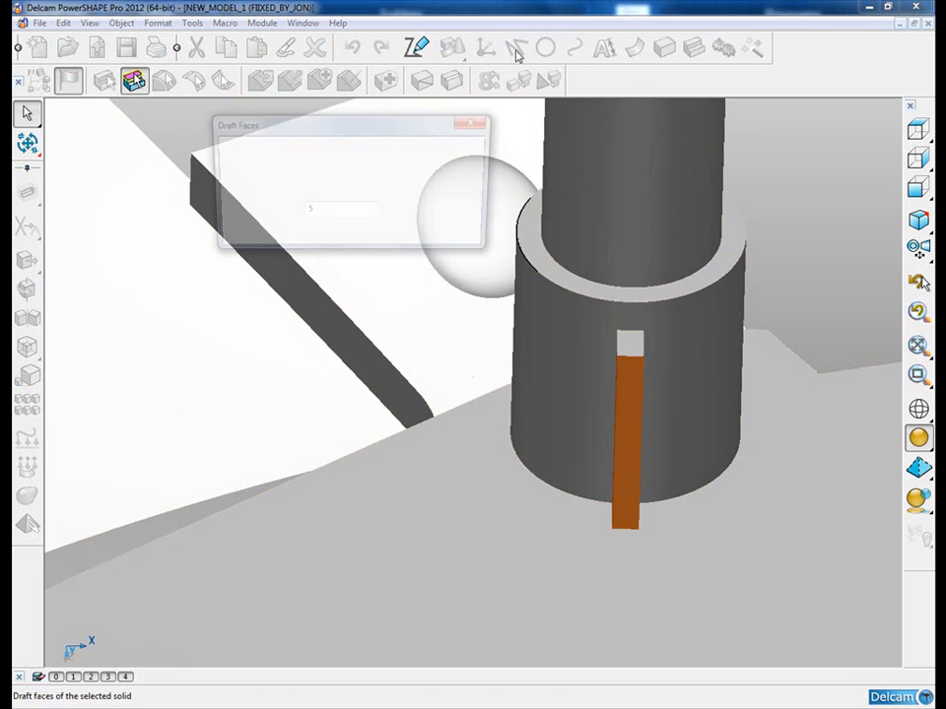
pyautogui.click(633, 343)
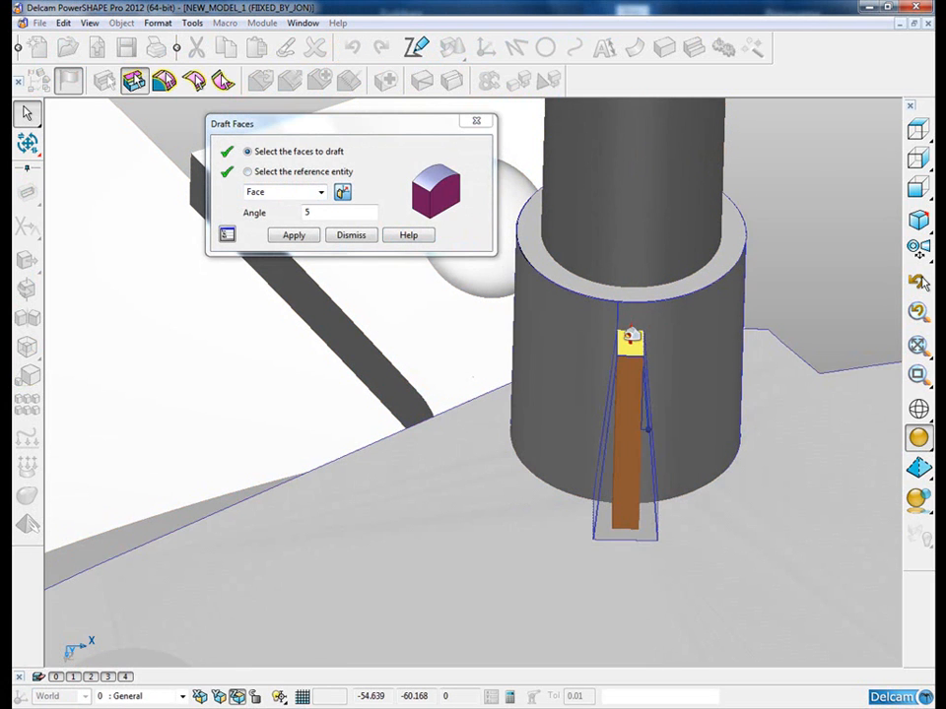
pyautogui.moveTo(649, 430)
pyautogui.mouseDown()
pyautogui.moveTo(667, 430)
pyautogui.moveTo(649, 426)
pyautogui.mouseUp()
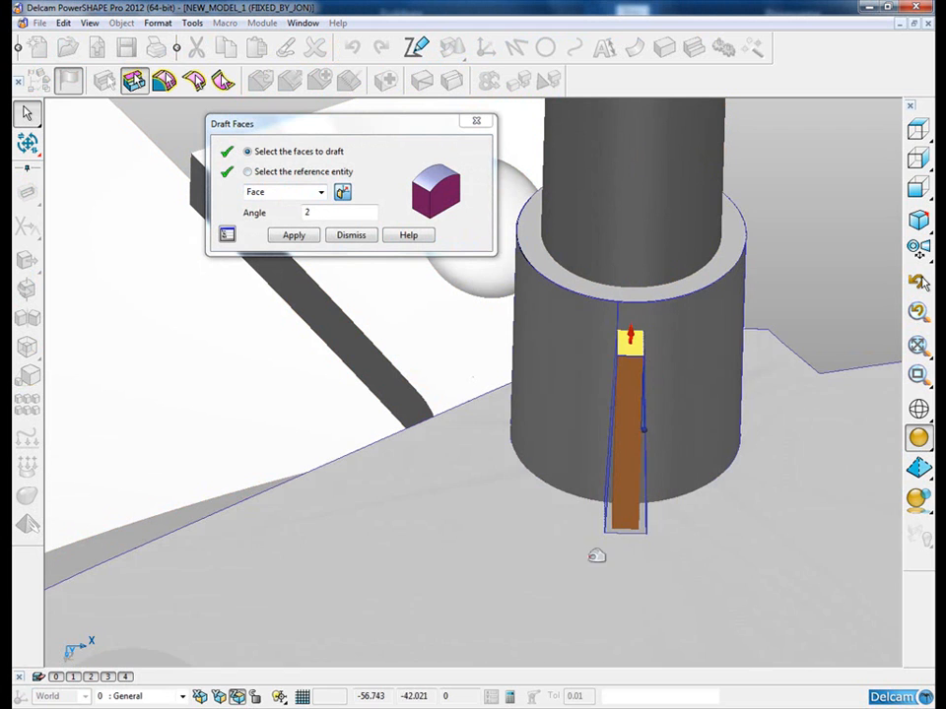
pyautogui.click(294, 235)
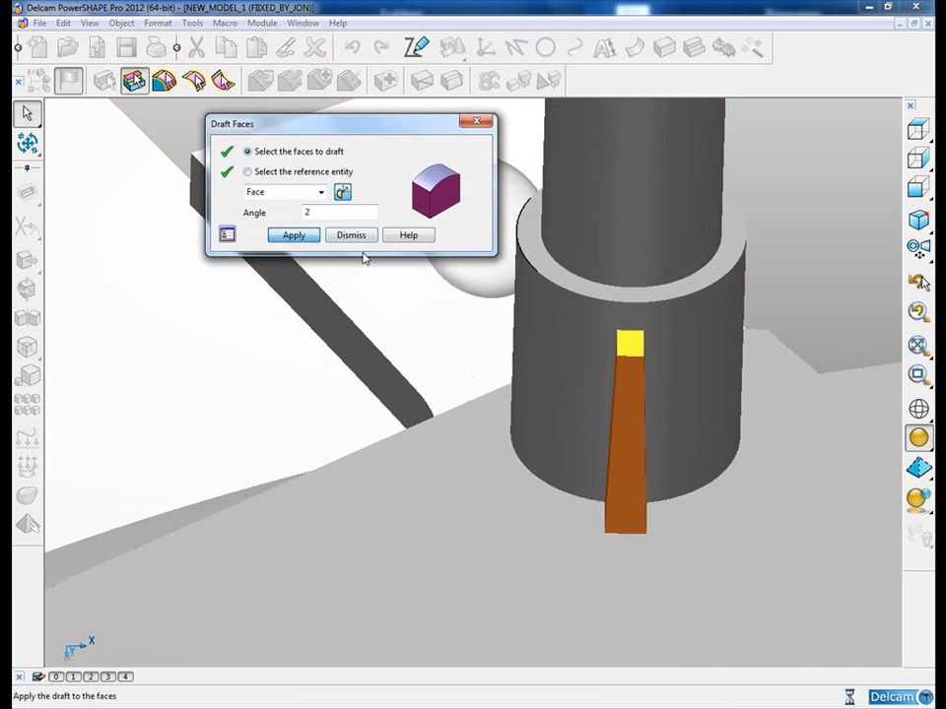
pyautogui.click(353, 236)
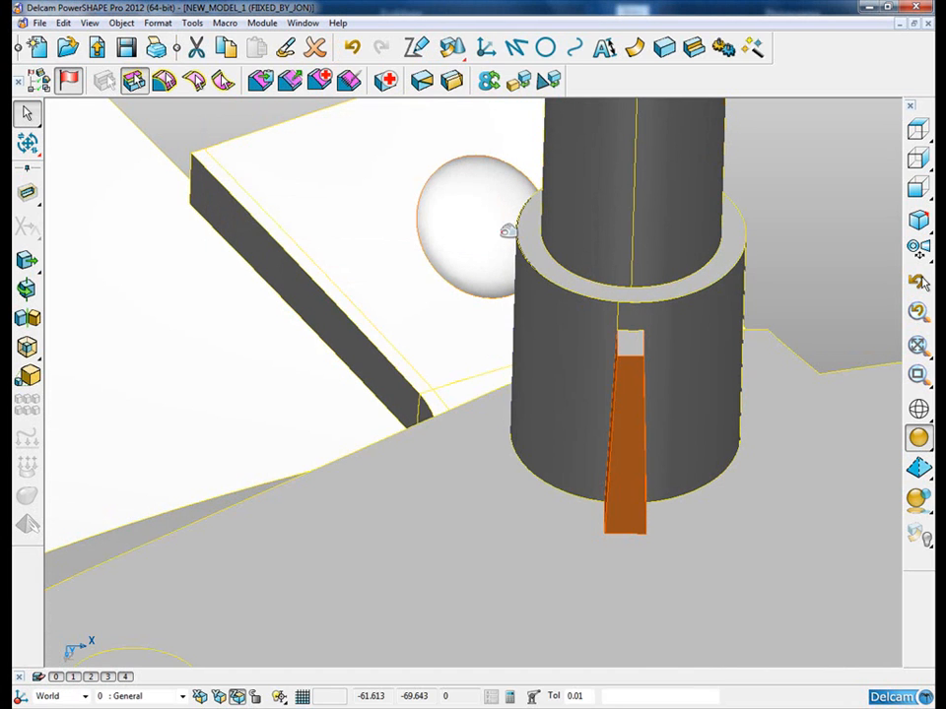
pyautogui.scroll(-5, 507, 231)
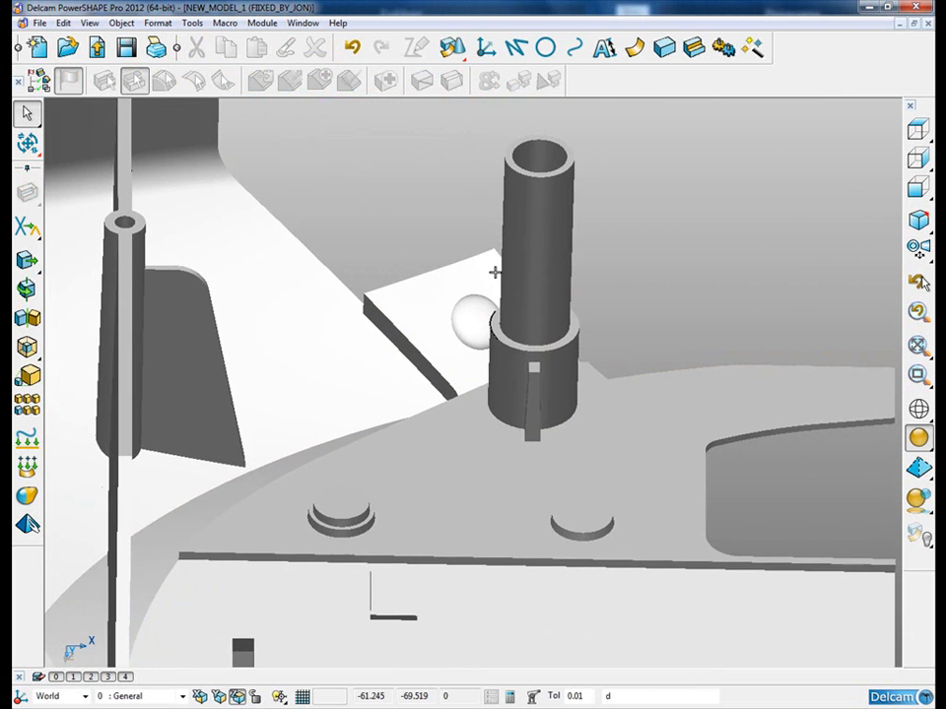
# Step: Split the housing solid using the flat top face of the outer rim as the cutter
pyautogui.keyDown('shift'); pyautogui.moveTo(537, 353); pyautogui.dragTo(694, 475, button='middle'); pyautogui.keyUp('shift')
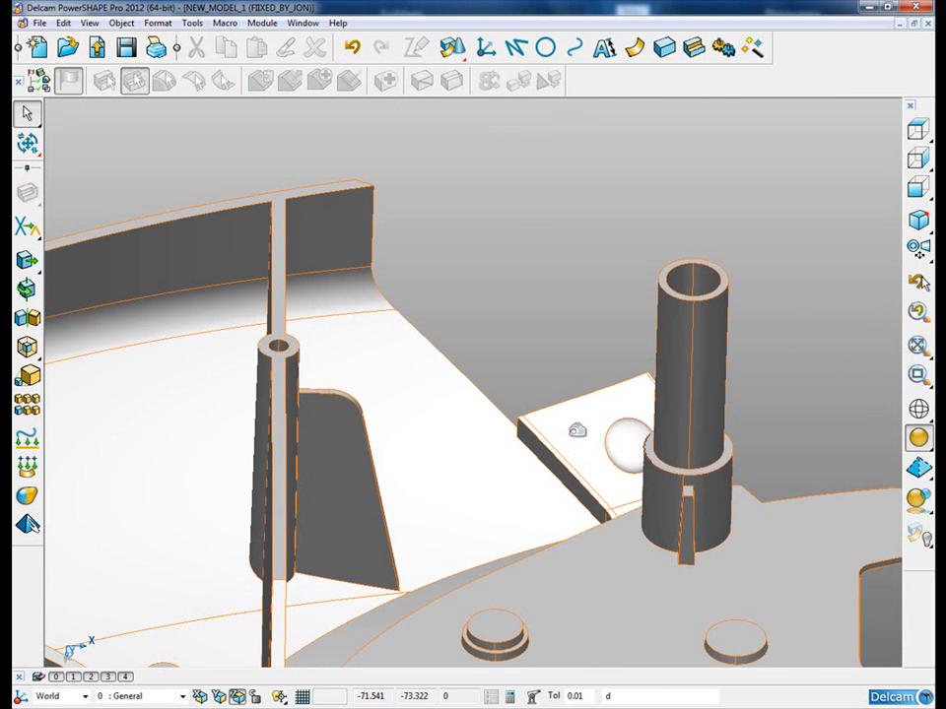
pyautogui.moveTo(489, 207); pyautogui.dragTo(481, 201, button='middle')
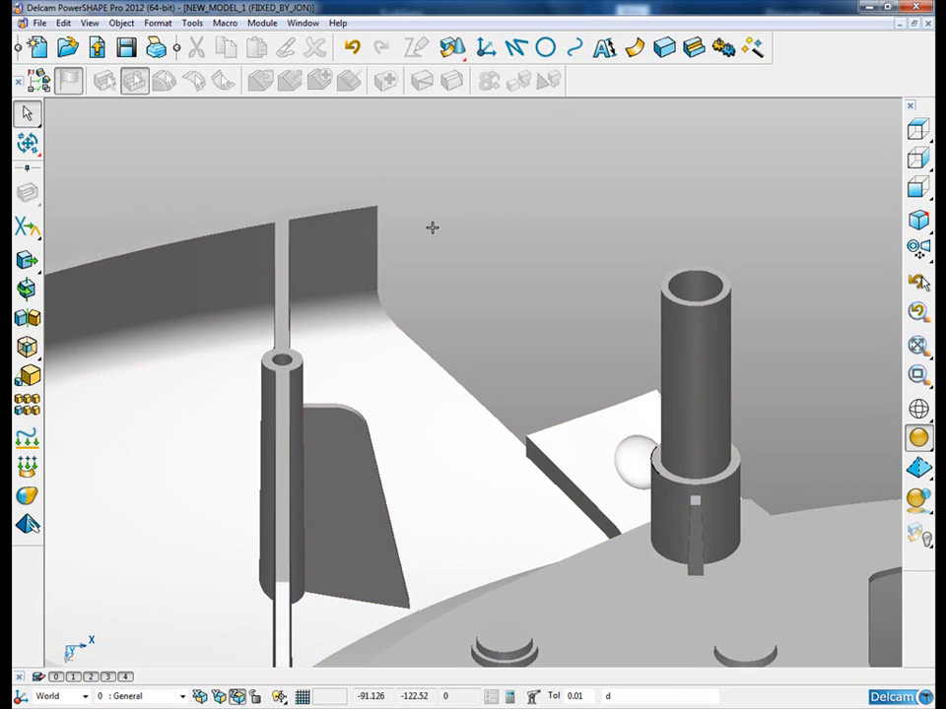
pyautogui.click(288, 377)
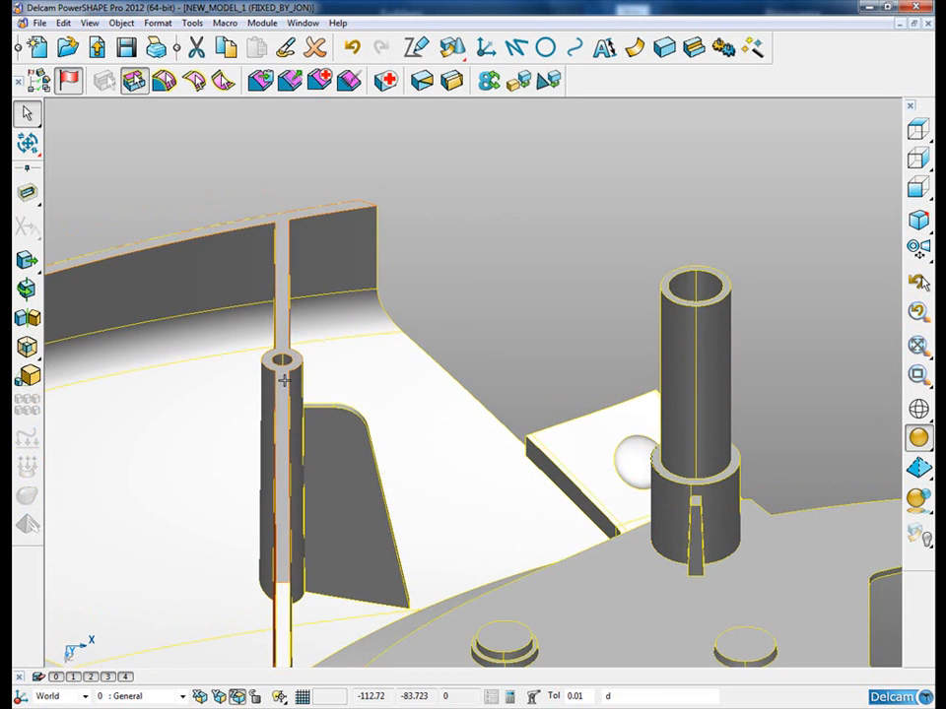
pyautogui.click(500, 366)
pyautogui.scroll(-3, 476, 314)
pyautogui.moveTo(460, 386); pyautogui.dragTo(461, 253, button='middle')
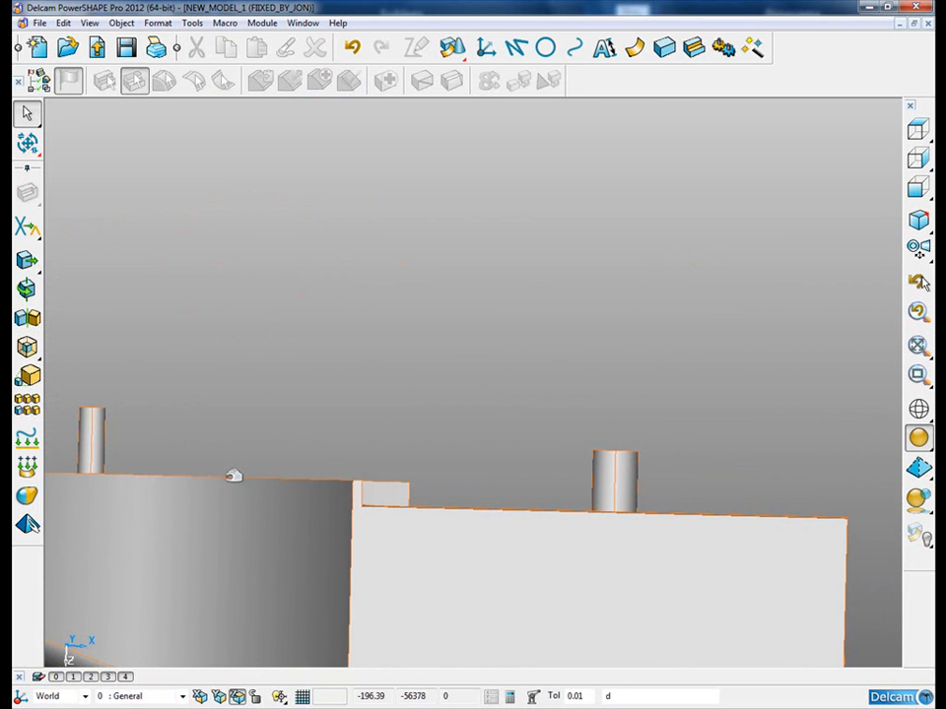
pyautogui.moveTo(331, 382); pyautogui.dragTo(353, 460, button='middle')
pyautogui.keyDown('ctrl'); pyautogui.keyDown('shift'); pyautogui.moveTo(293, 346); pyautogui.dragTo(400, 433, button='middle'); pyautogui.keyUp('shift'); pyautogui.keyUp('ctrl')
pyautogui.click(485, 429)
pyautogui.keyDown('ctrl'); pyautogui.moveTo(469, 404); pyautogui.dragTo(461, 486, button='middle'); pyautogui.keyUp('ctrl')
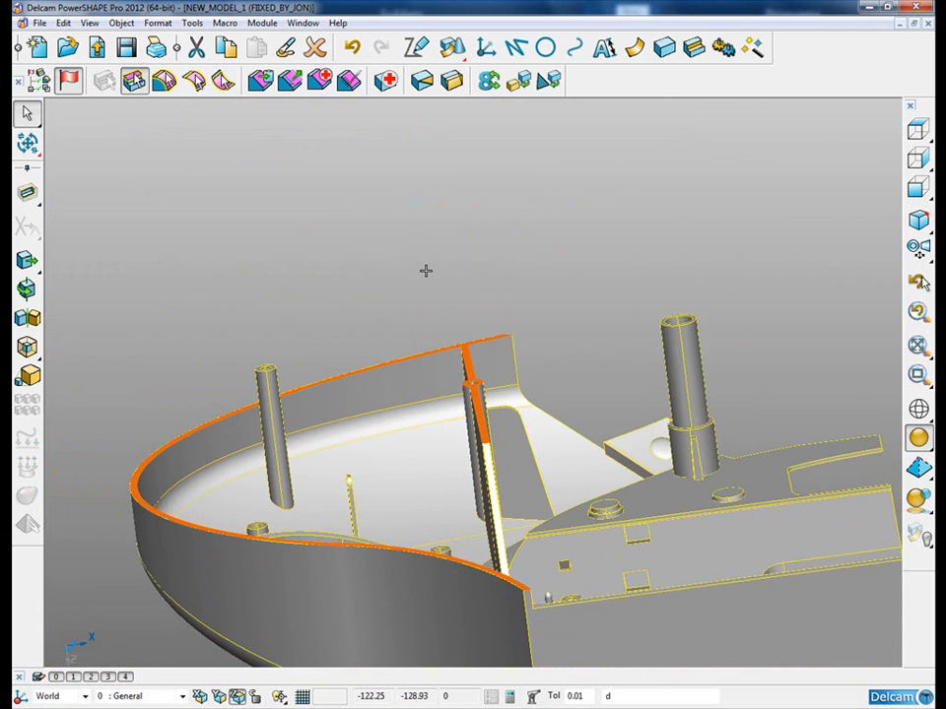
pyautogui.click(694, 46)
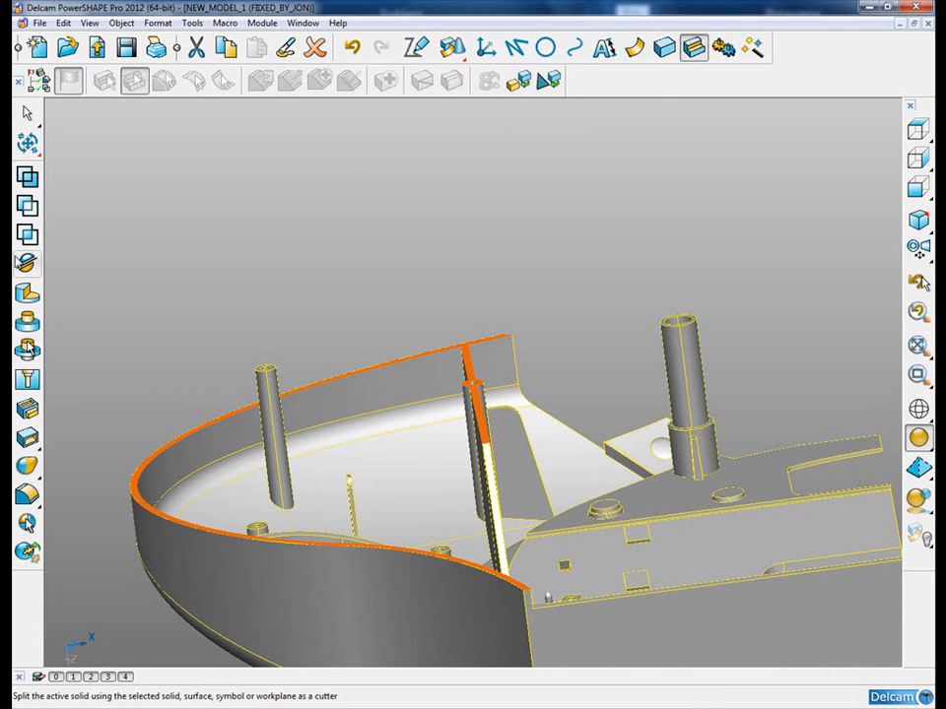
pyautogui.click(26, 264)
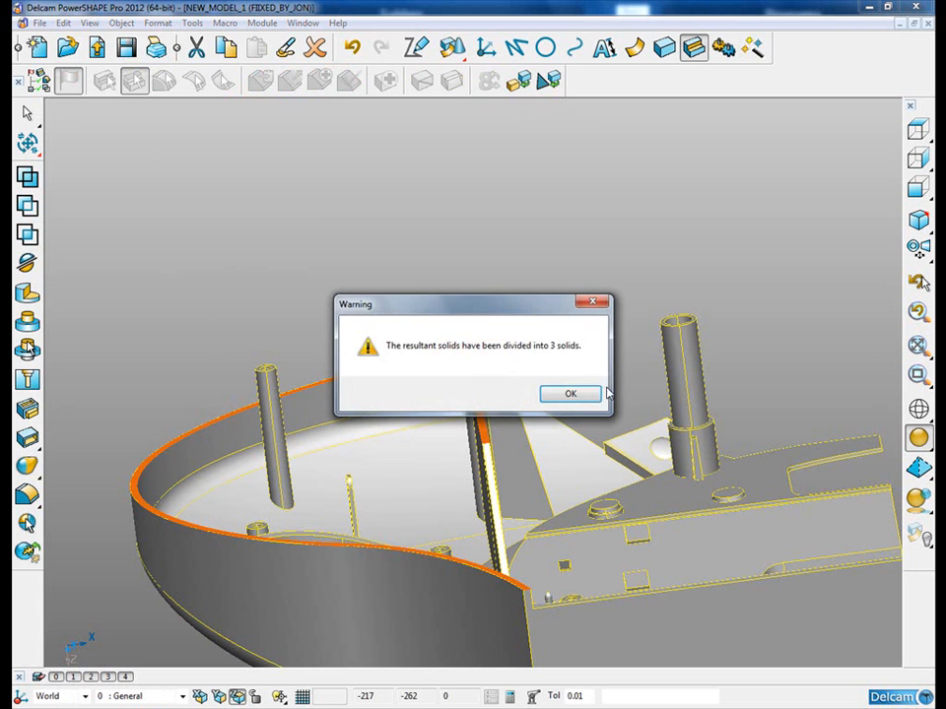
pyautogui.press('Return')
# Step: Delete the two cut-off boss ends that stand above the rim plane
pyautogui.click(679, 337)
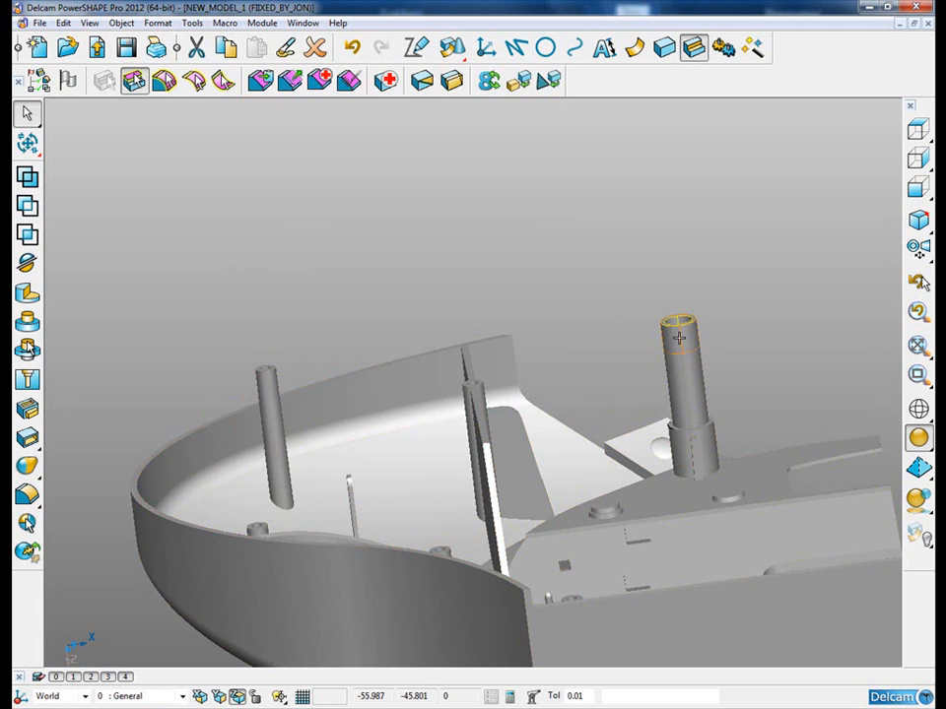
pyautogui.press('Delete')
pyautogui.click(268, 371)
pyautogui.press('Delete')
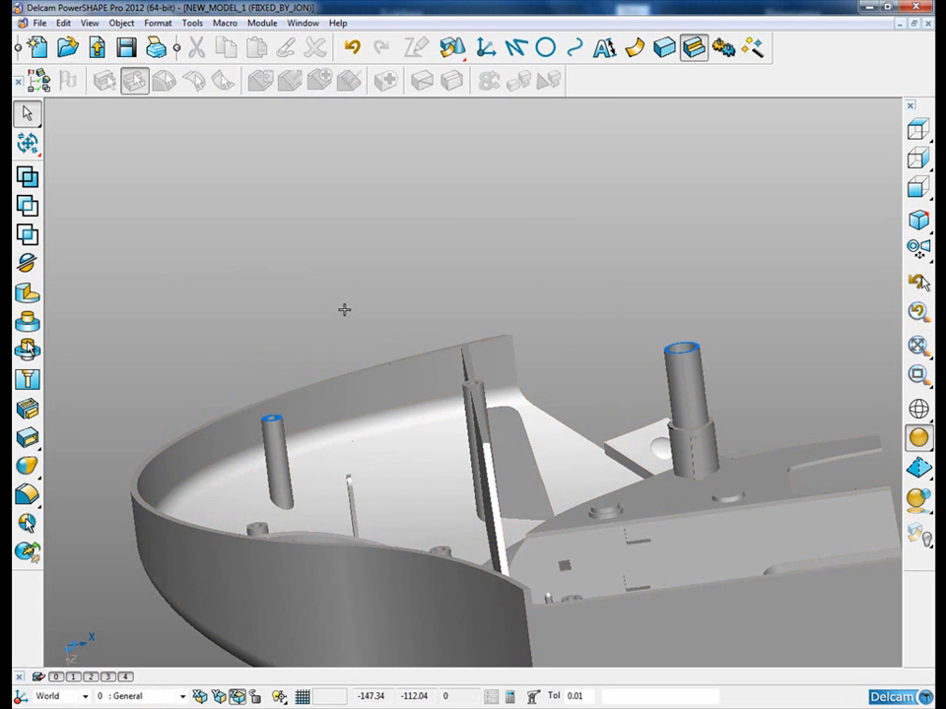
# Step: Turn off Style from Surfaces for the trimmed housing solid
pyautogui.moveTo(386, 262); pyautogui.dragTo(412, 356, button='middle')
pyautogui.rightClick(371, 434)
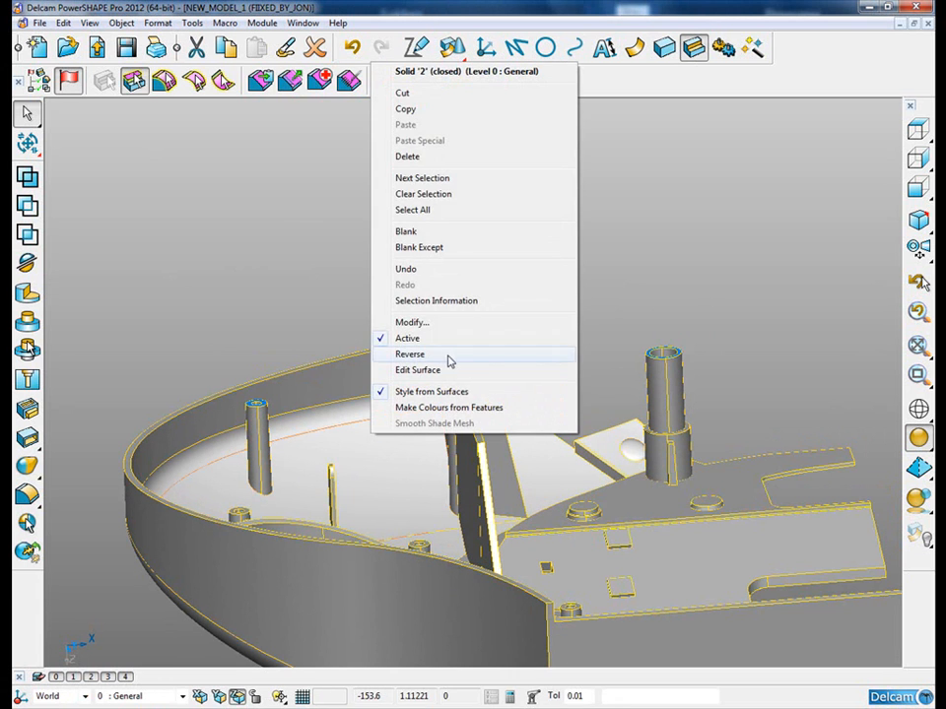
pyautogui.click(454, 391)
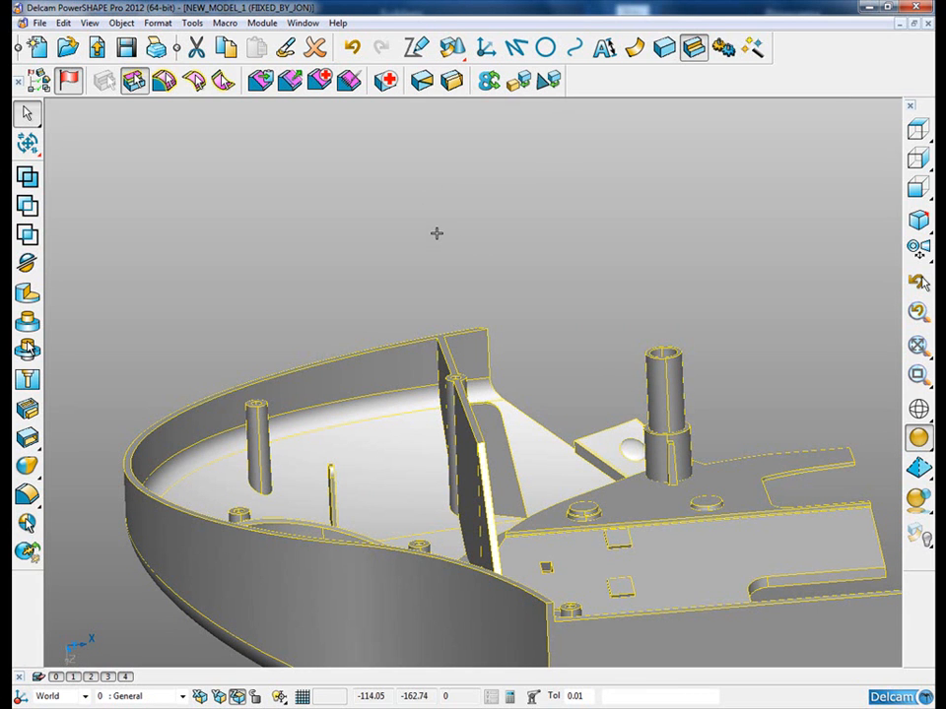
pyautogui.click(275, 266)
# Step: Move the narrow end faces of the internal dividing wall by -20 along the X axis towards the outer wall
pyautogui.moveTo(165, 385); pyautogui.dragTo(779, 325, button='middle')
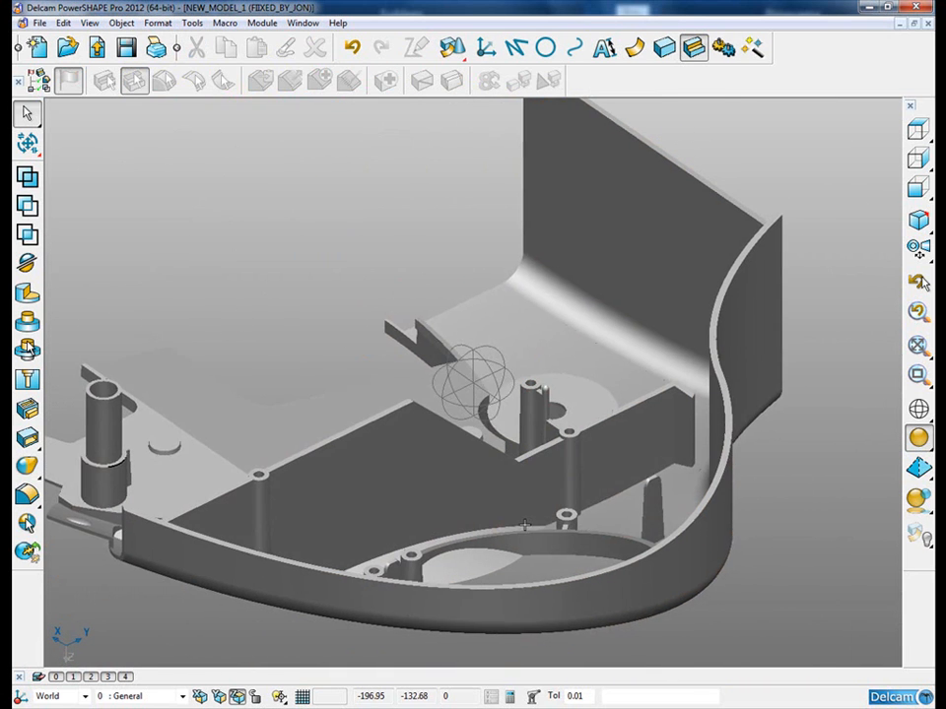
pyautogui.keyDown('ctrl'); pyautogui.keyDown('shift'); pyautogui.moveTo(679, 381); pyautogui.dragTo(710, 435, button='middle'); pyautogui.keyUp('shift'); pyautogui.keyUp('ctrl')
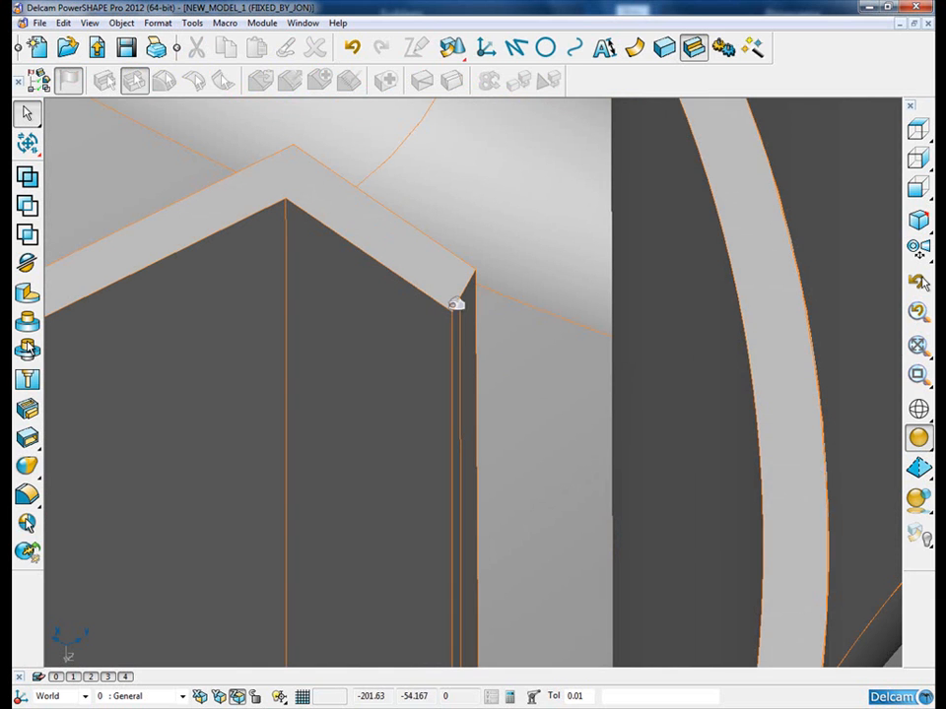
pyautogui.scroll(2, 521, 426)
pyautogui.click(517, 322)
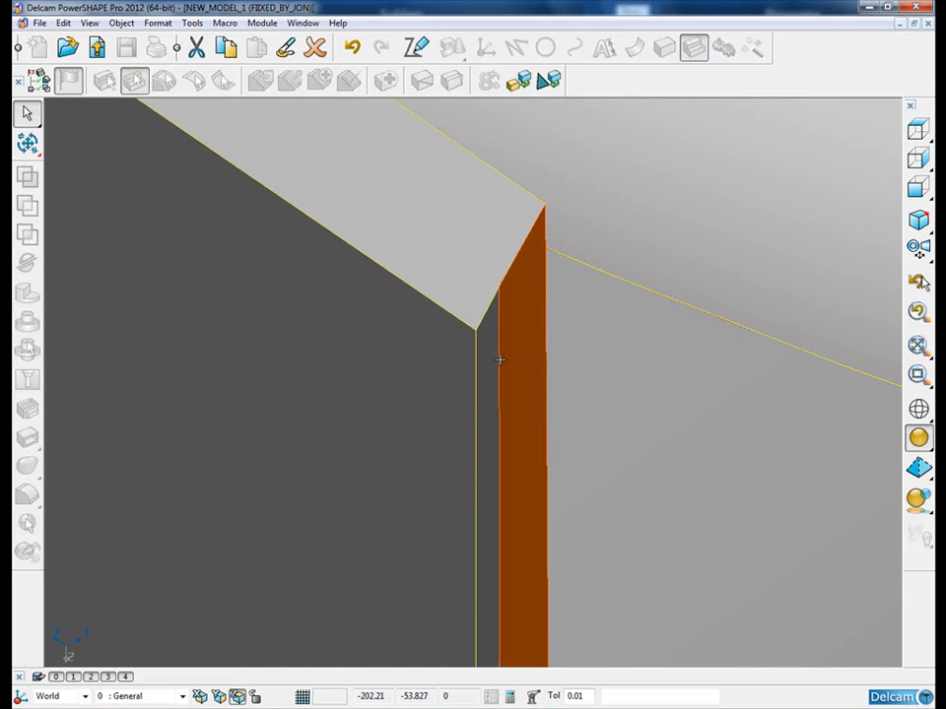
pyautogui.scroll(-5, 495, 363)
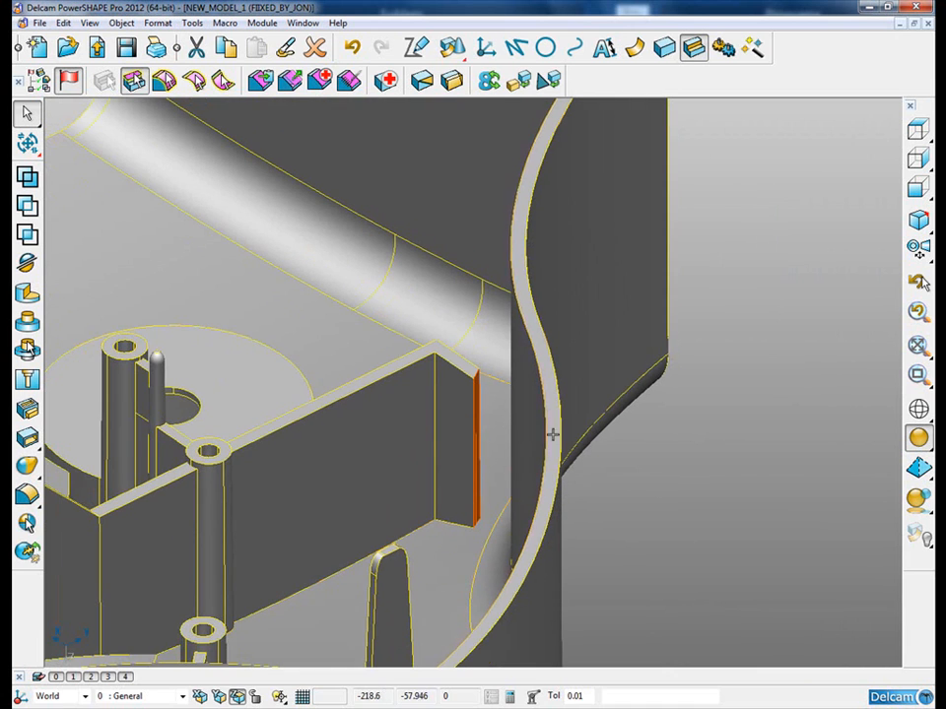
pyautogui.click(27, 143)
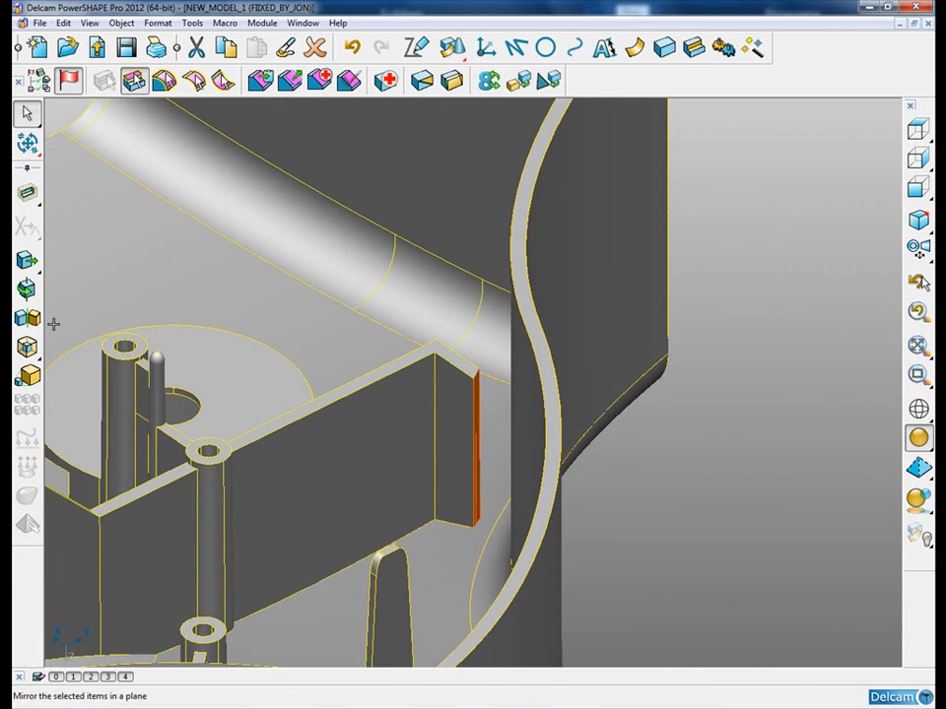
pyautogui.click(27, 259)
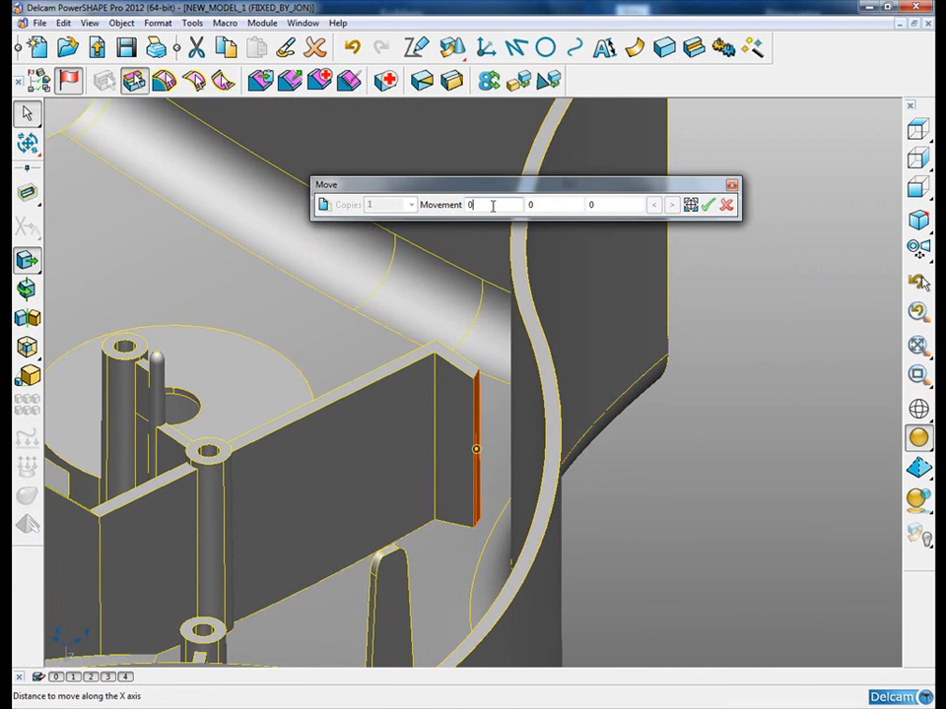
pyautogui.press('Return')
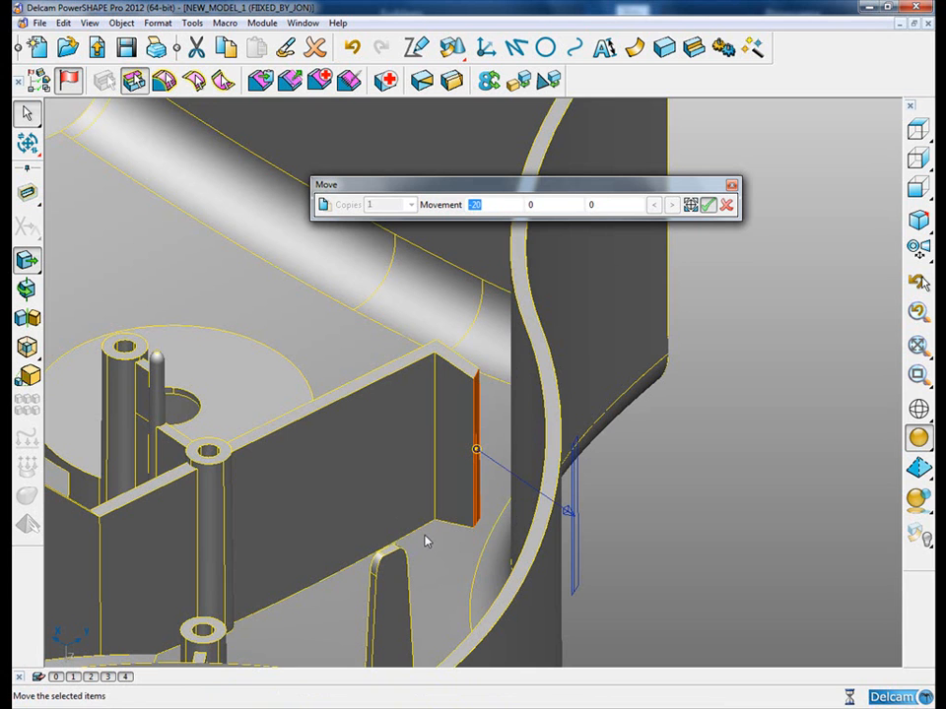
pyautogui.press('Return')
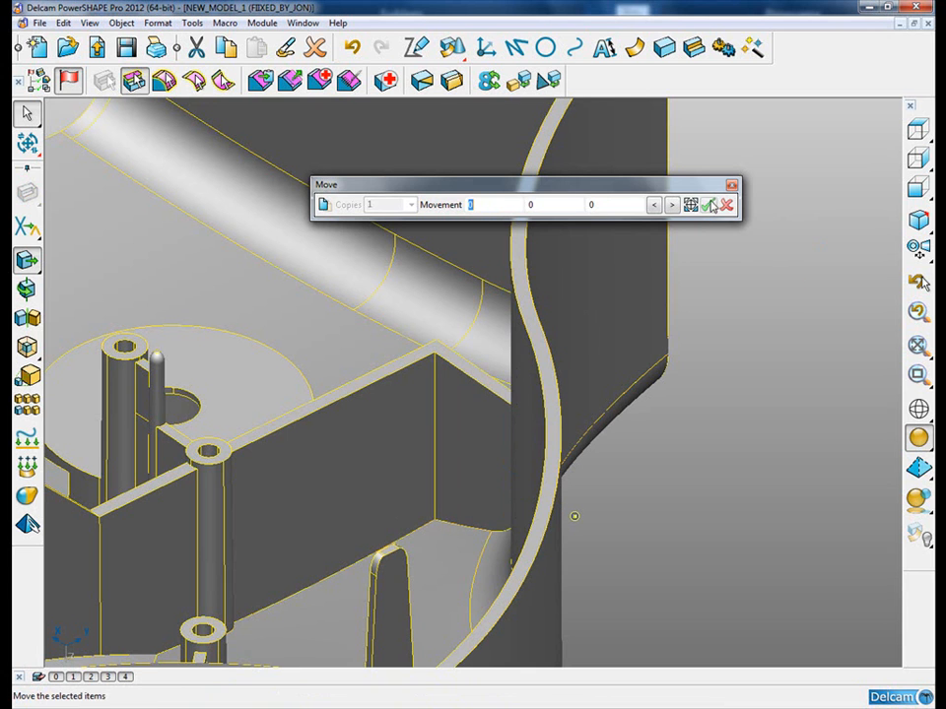
pyautogui.click(726, 205)
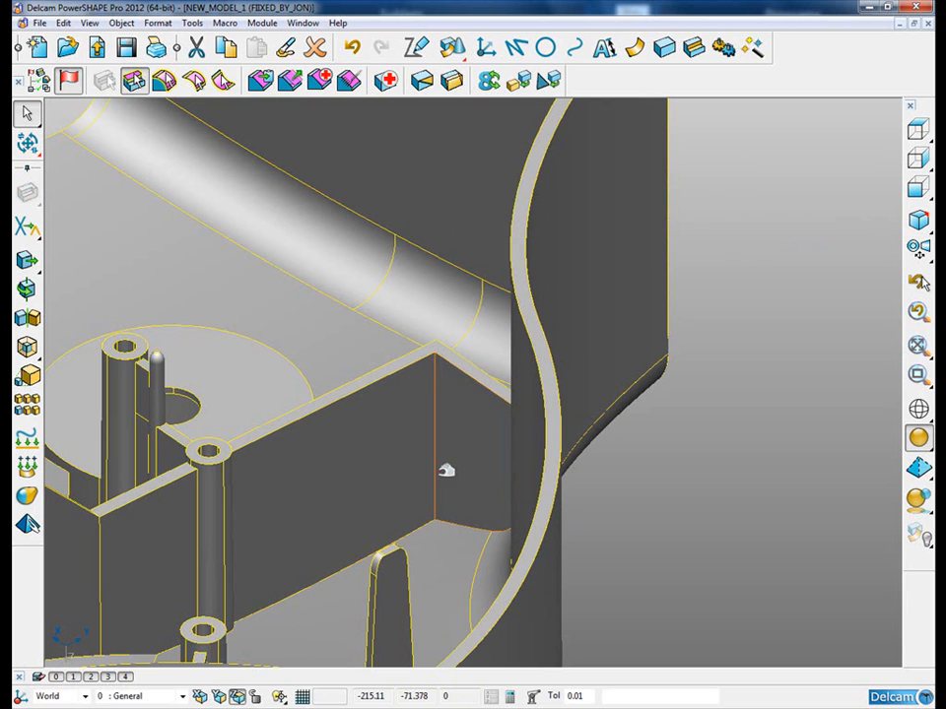
pyautogui.moveTo(416, 484); pyautogui.dragTo(264, 255, button='middle')
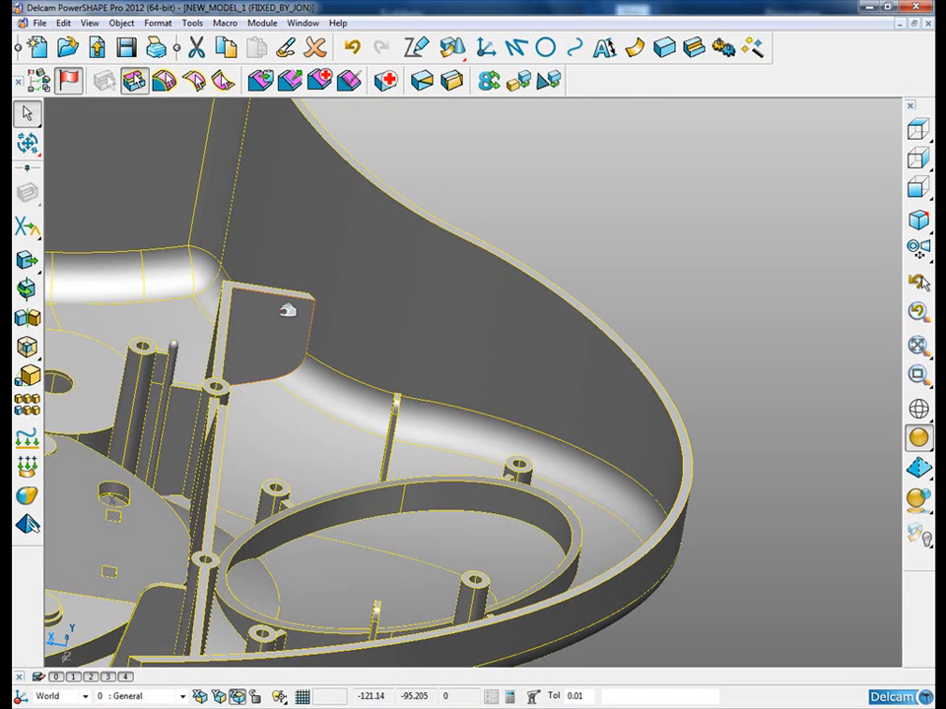
pyautogui.click(523, 157)
# Step: Draw three connected lines along the top edge of the internal dividing wall, snapping to its corner points
pyautogui.moveTo(243, 389); pyautogui.dragTo(471, 456, button='middle')
pyautogui.scroll(4, 585, 506)
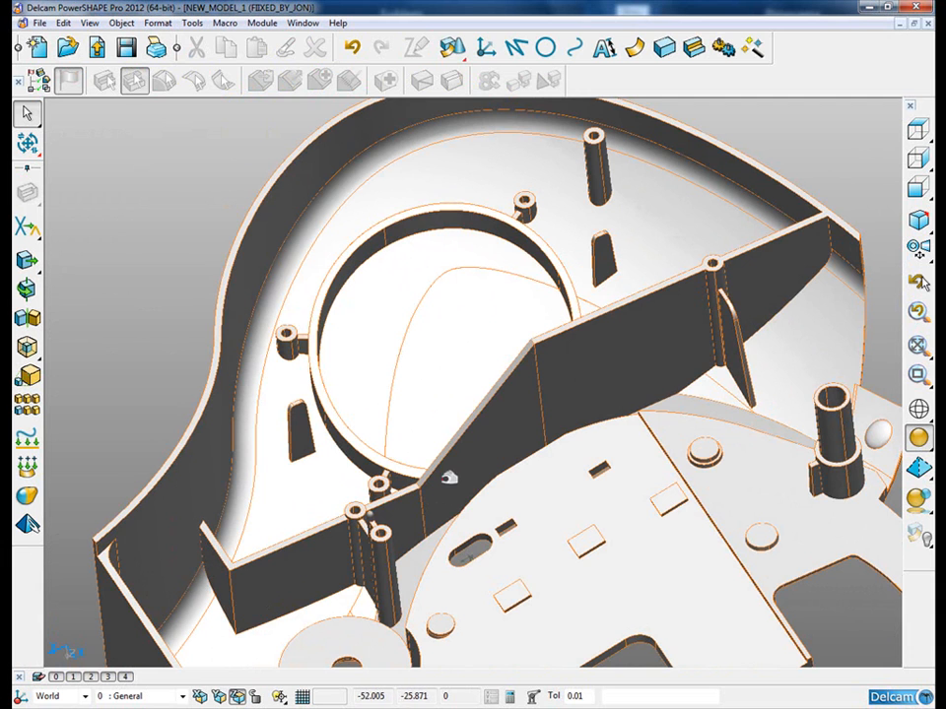
pyautogui.click(515, 47)
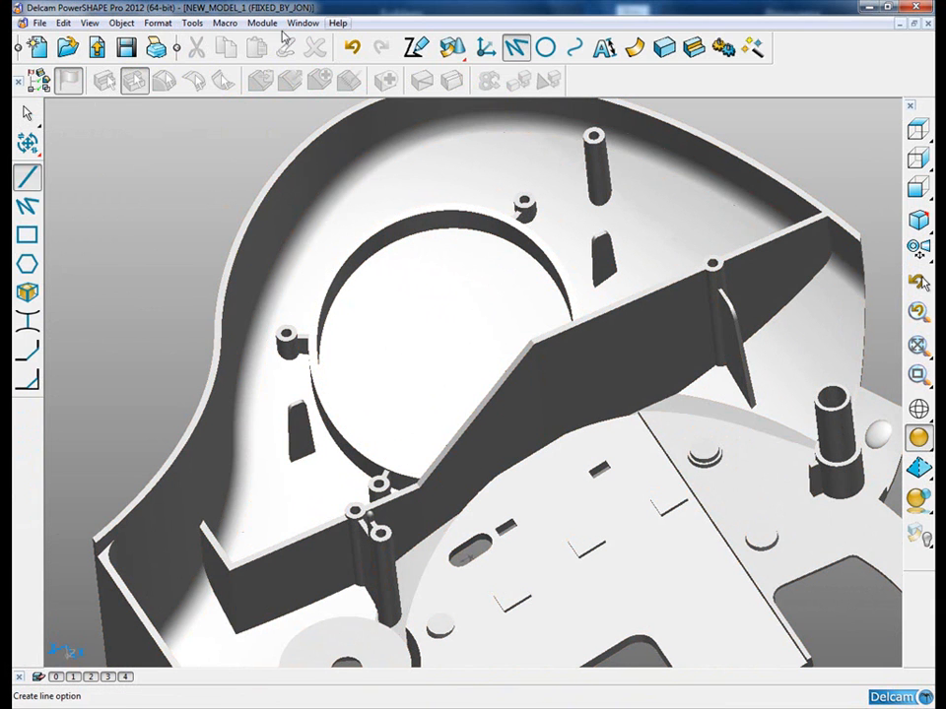
pyautogui.click(27, 204)
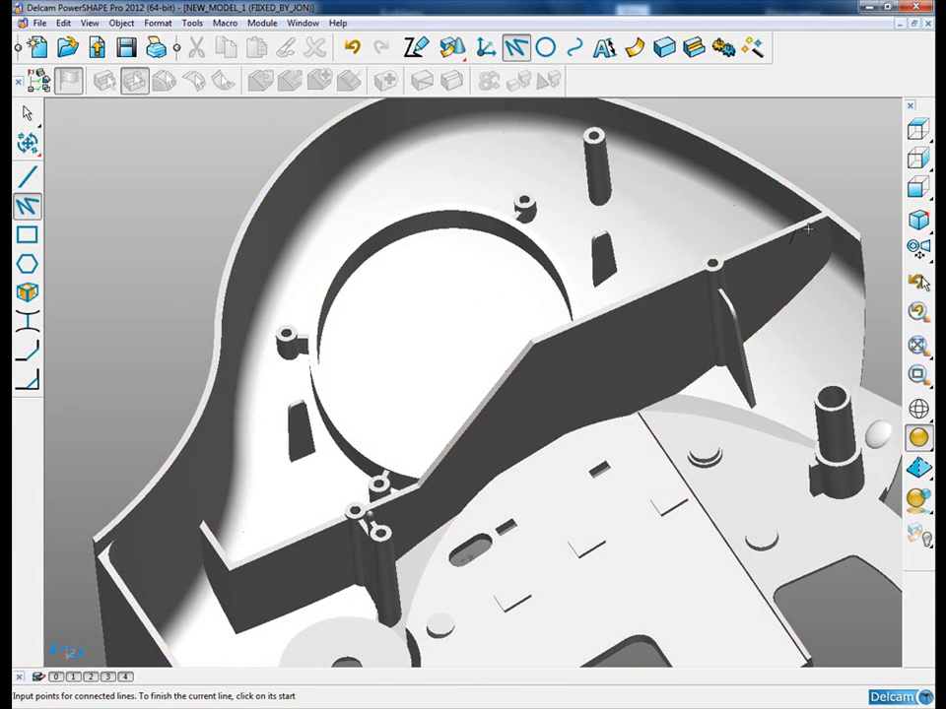
pyautogui.click(731, 215)
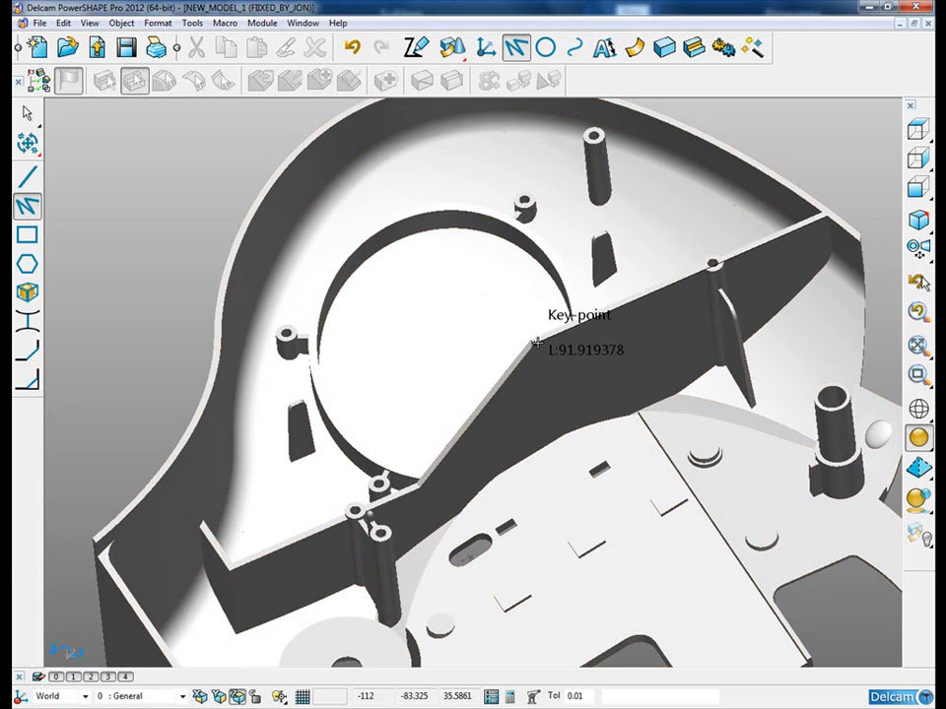
pyautogui.click(535, 343)
pyautogui.click(419, 483)
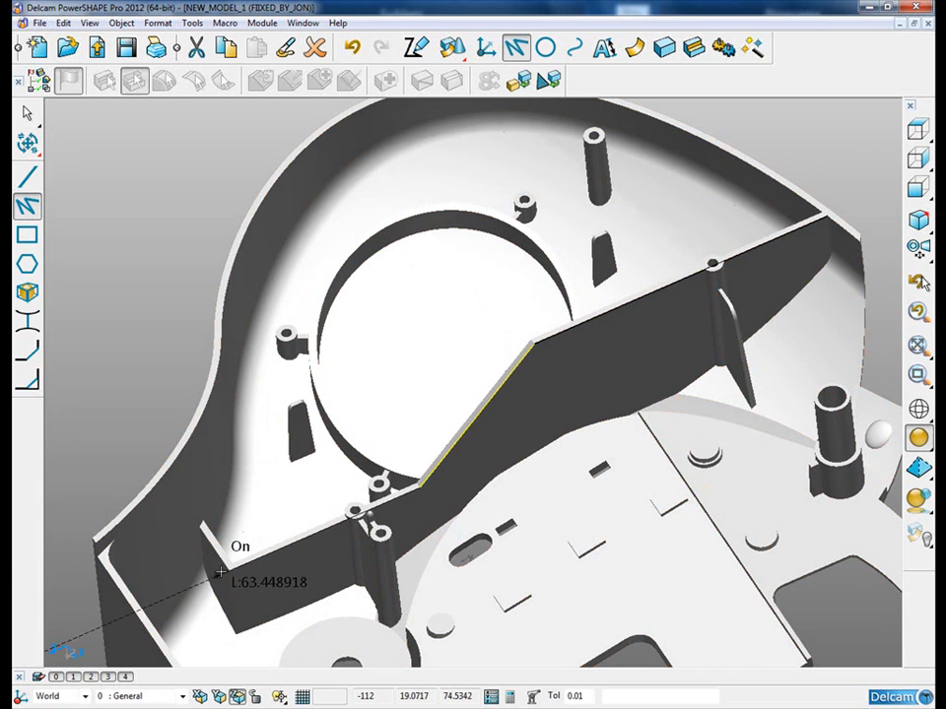
pyautogui.click(231, 571)
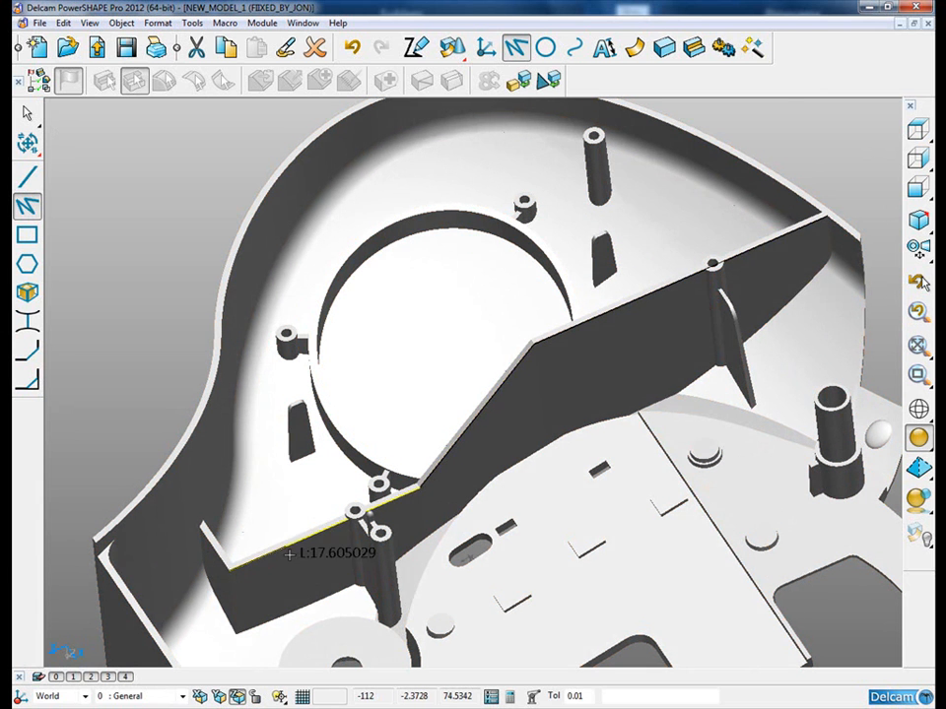
pyautogui.press('Escape')
# Step: Create a workplane on the flat top of the large round boss beside the dividing wall
pyautogui.moveTo(394, 307); pyautogui.dragTo(381, 282, button='middle')
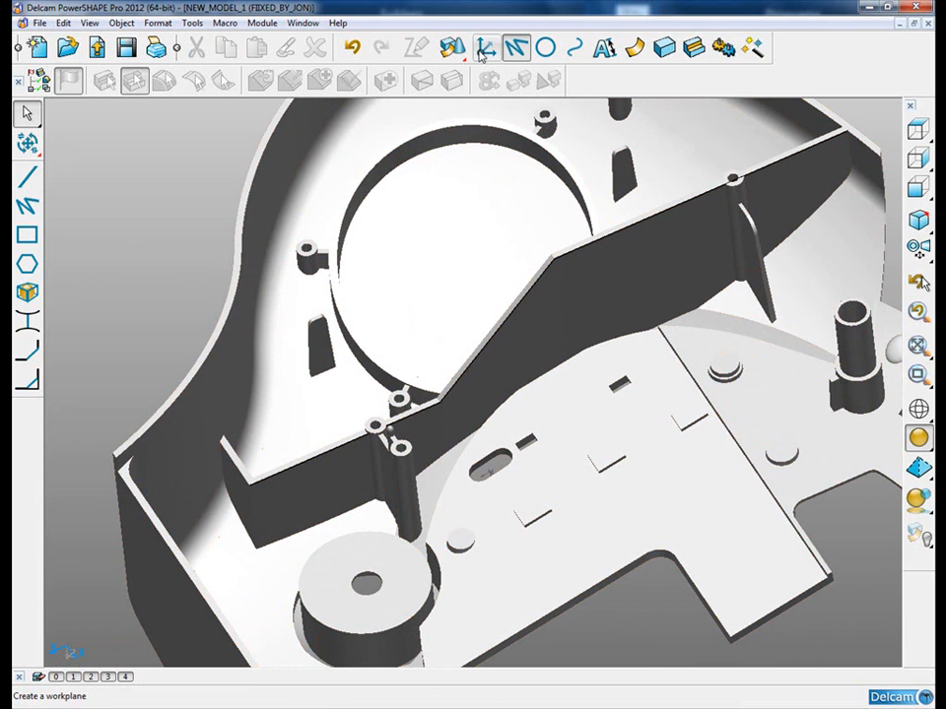
pyautogui.click(486, 47)
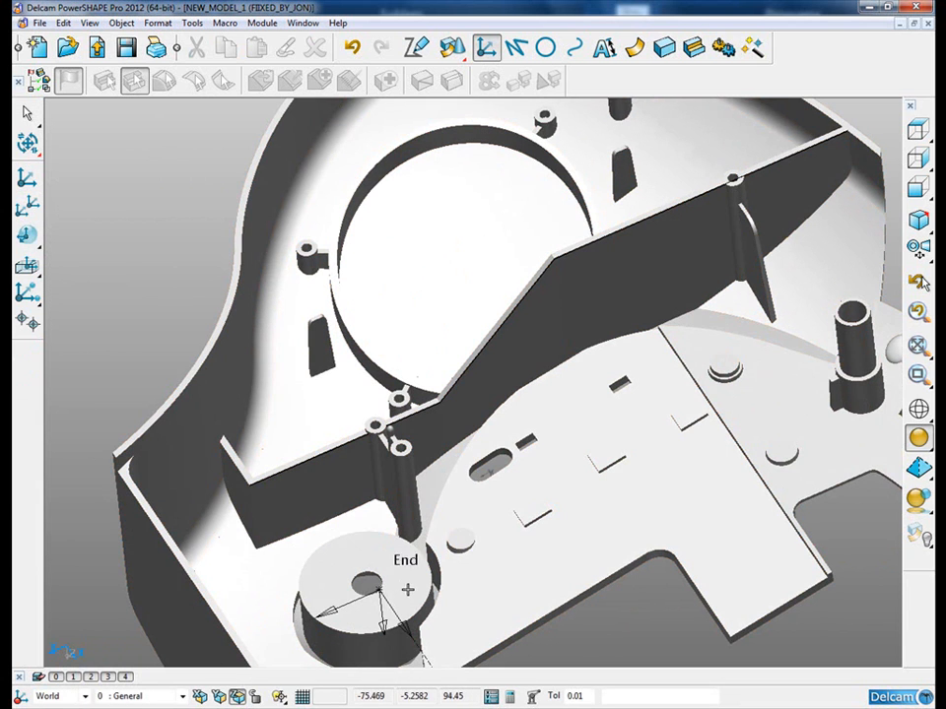
pyautogui.click(407, 579)
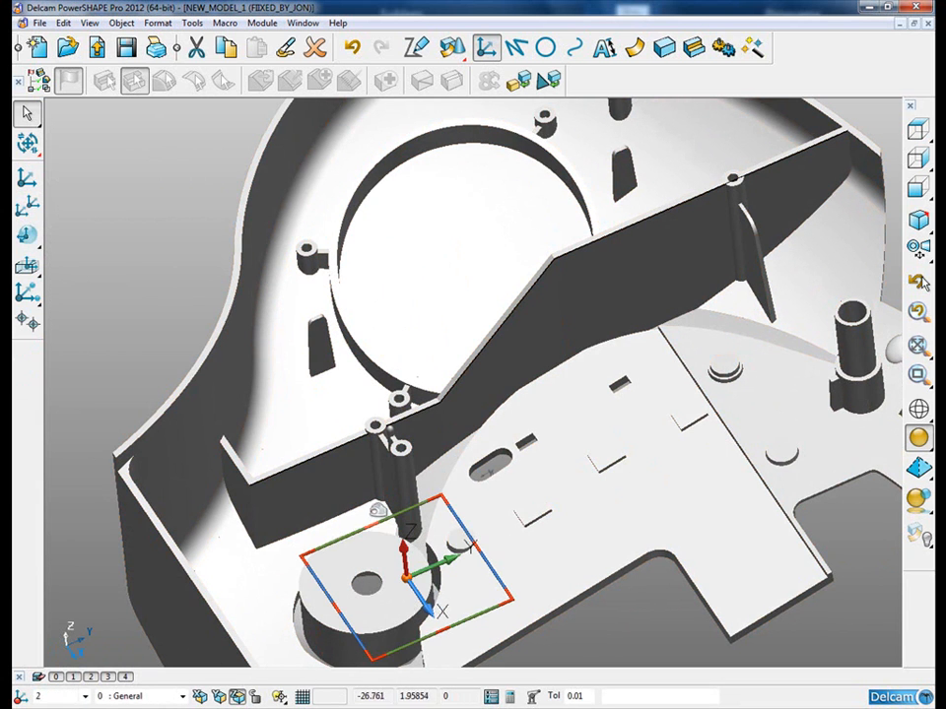
pyautogui.click(146, 328)
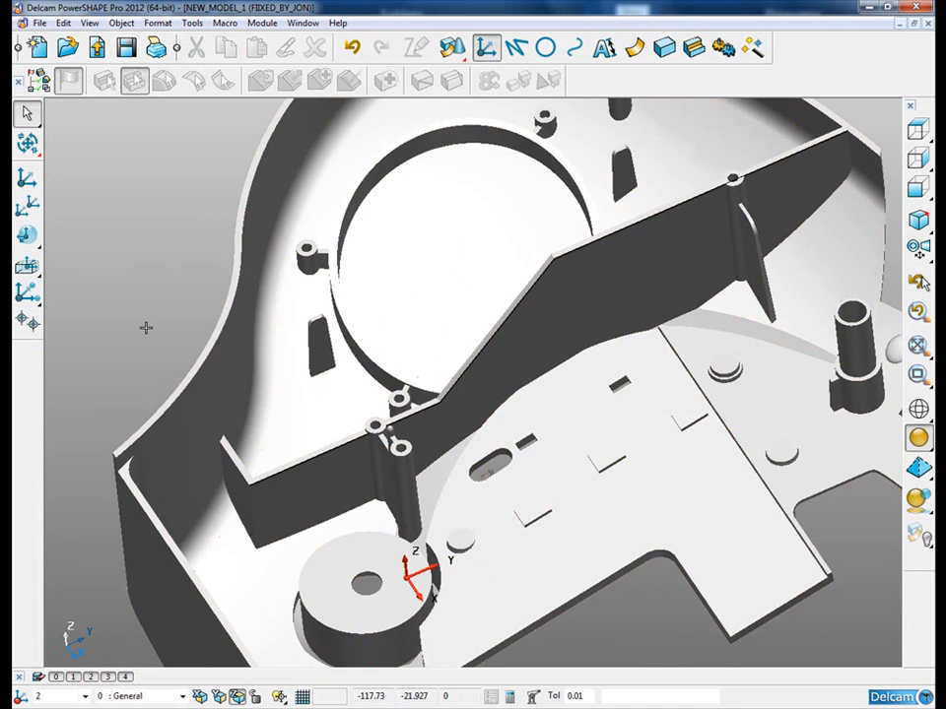
# Step: Blank the housing solid and extrude the three connected lines into a surface
pyautogui.click(293, 336)
pyautogui.hotkey('ctrl', 'j')
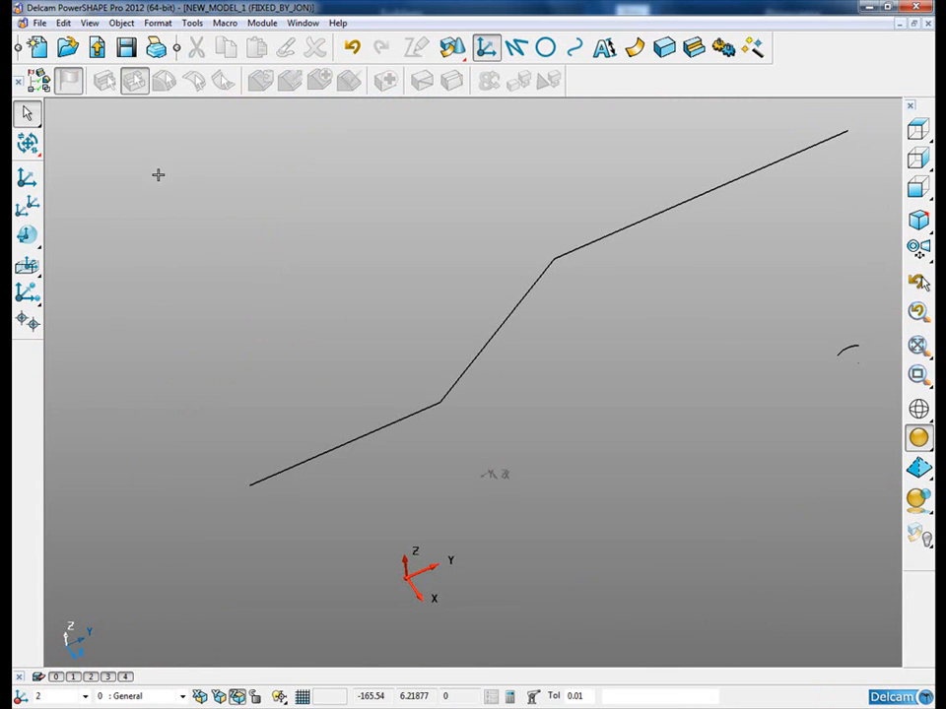
pyautogui.click(345, 446)
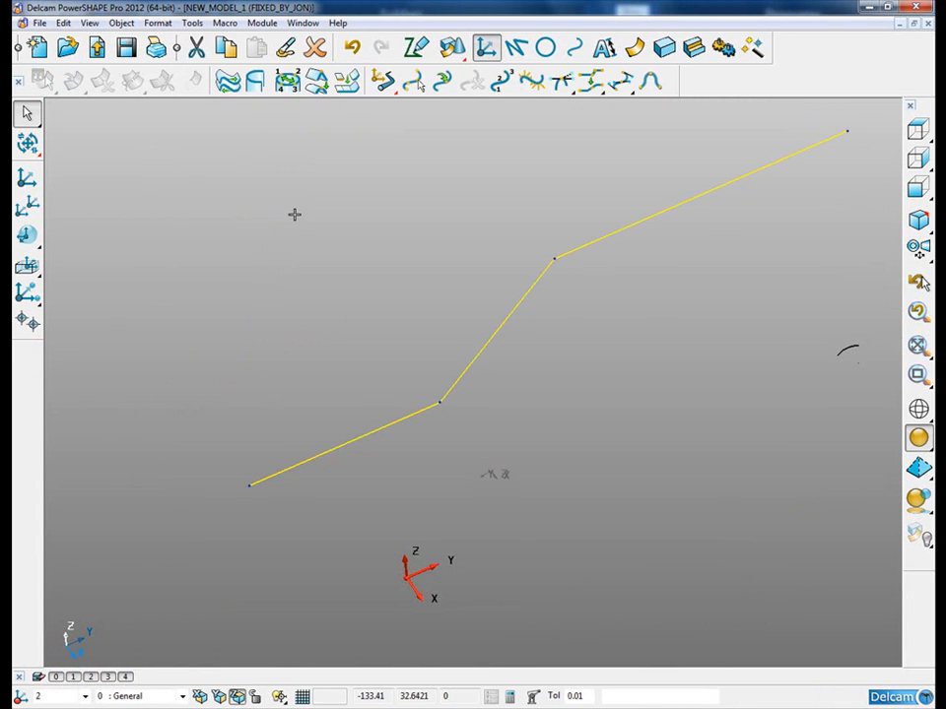
pyautogui.click(635, 48)
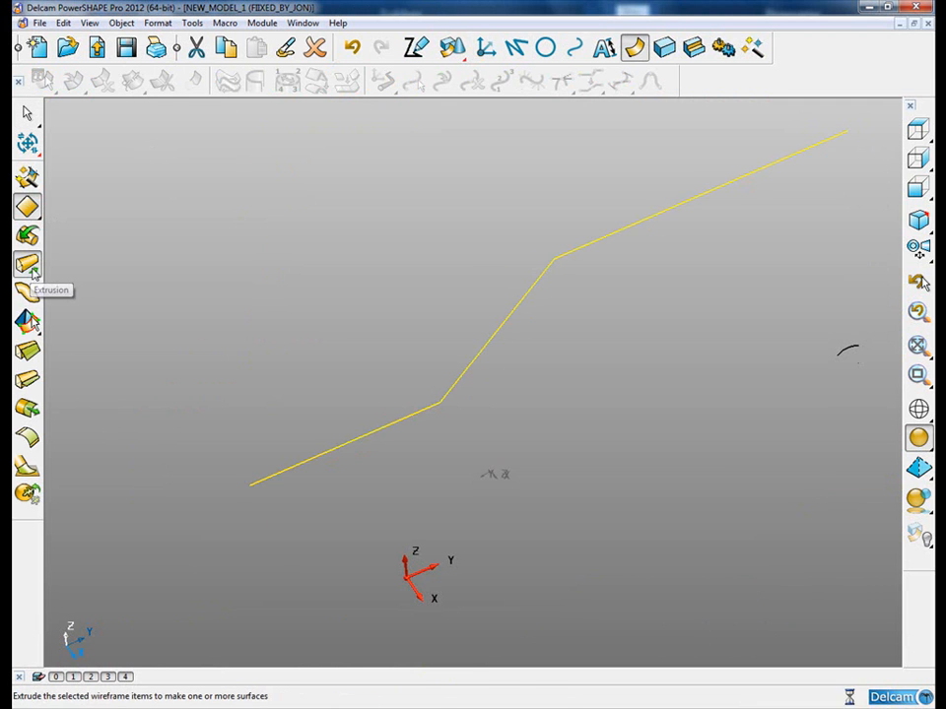
pyautogui.click(26, 292)
pyautogui.moveTo(670, 531); pyautogui.dragTo(498, 298)
pyautogui.click(307, 294)
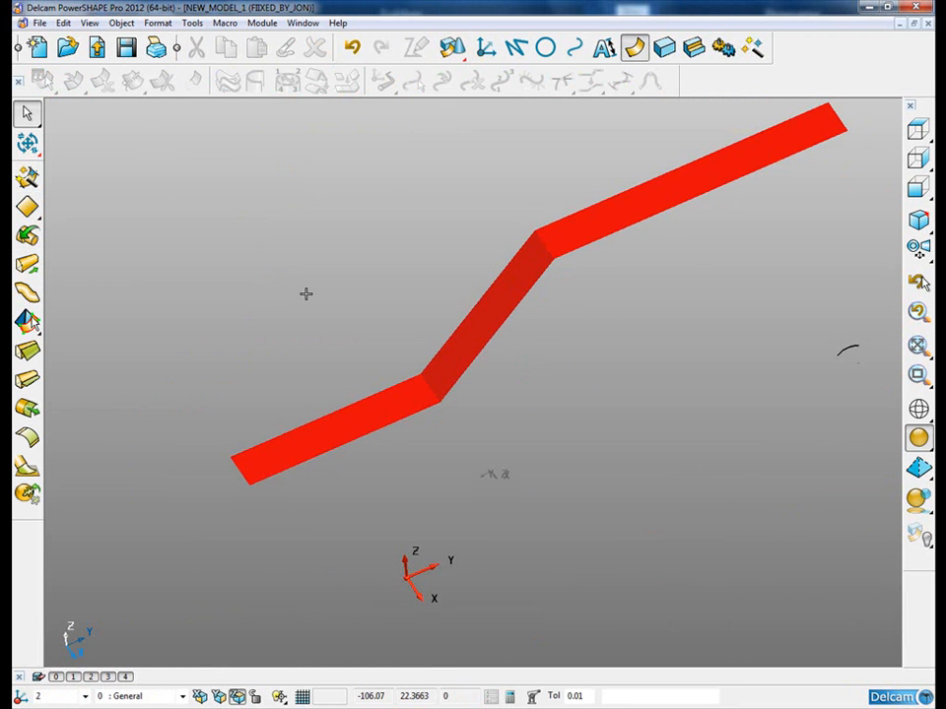
# Step: Unblank the housing solid and select the internal dividing wall's side and end faces together with the adjoining boss faces
pyautogui.hotkey('ctrl', 'l')
pyautogui.click(166, 257)
pyautogui.moveTo(316, 328)
pyautogui.mouseDown(button='middle')
pyautogui.moveTo(339, 314)
pyautogui.moveTo(324, 308)
pyautogui.mouseUp(button='middle')
pyautogui.click(264, 403)
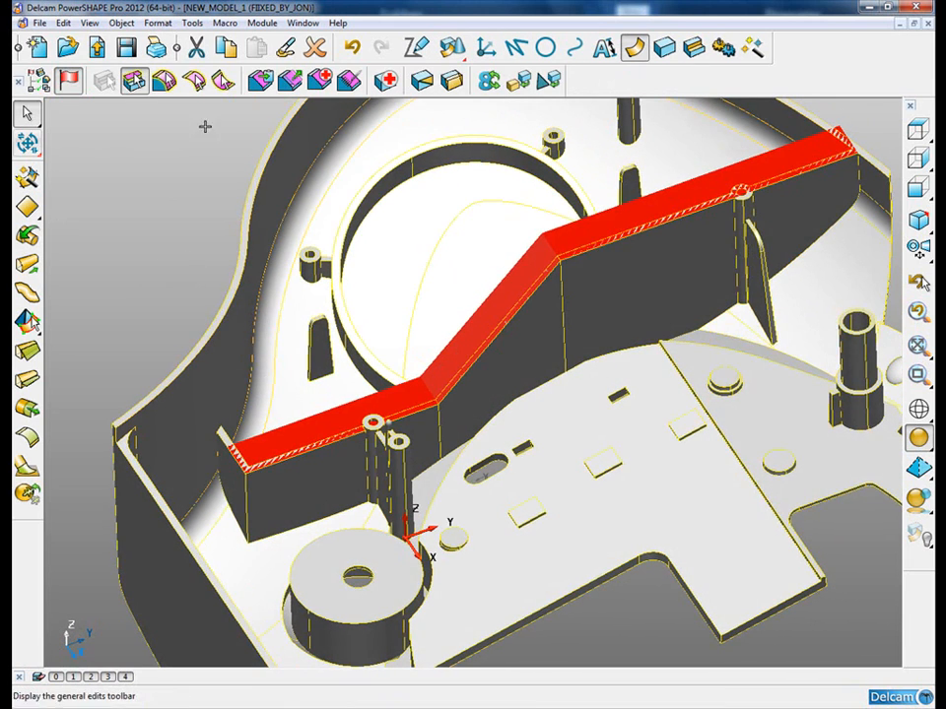
pyautogui.click(163, 80)
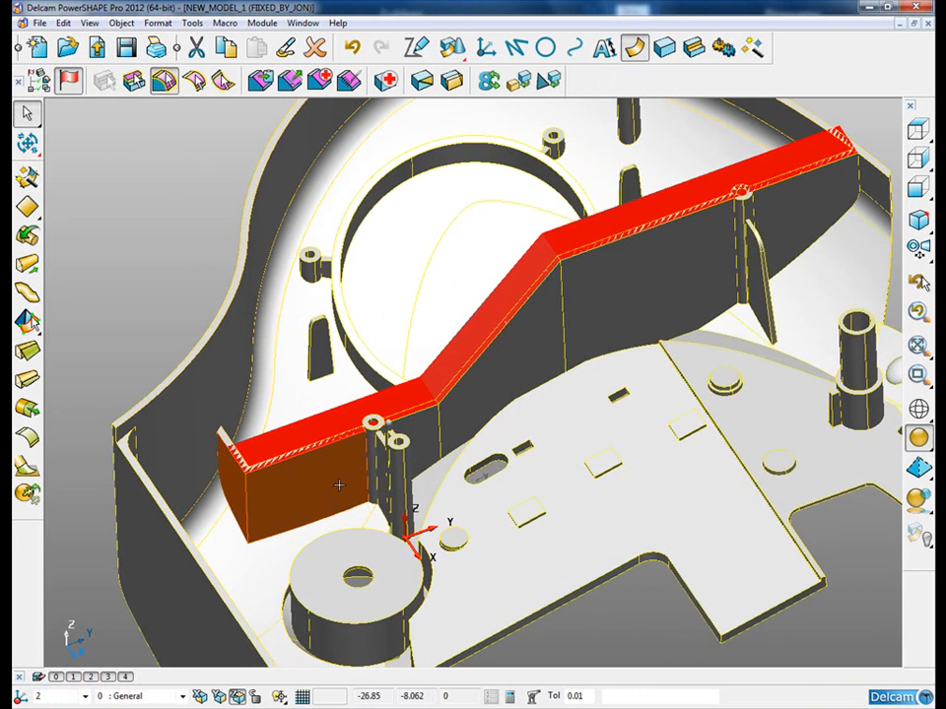
pyautogui.scroll(5, 296, 483)
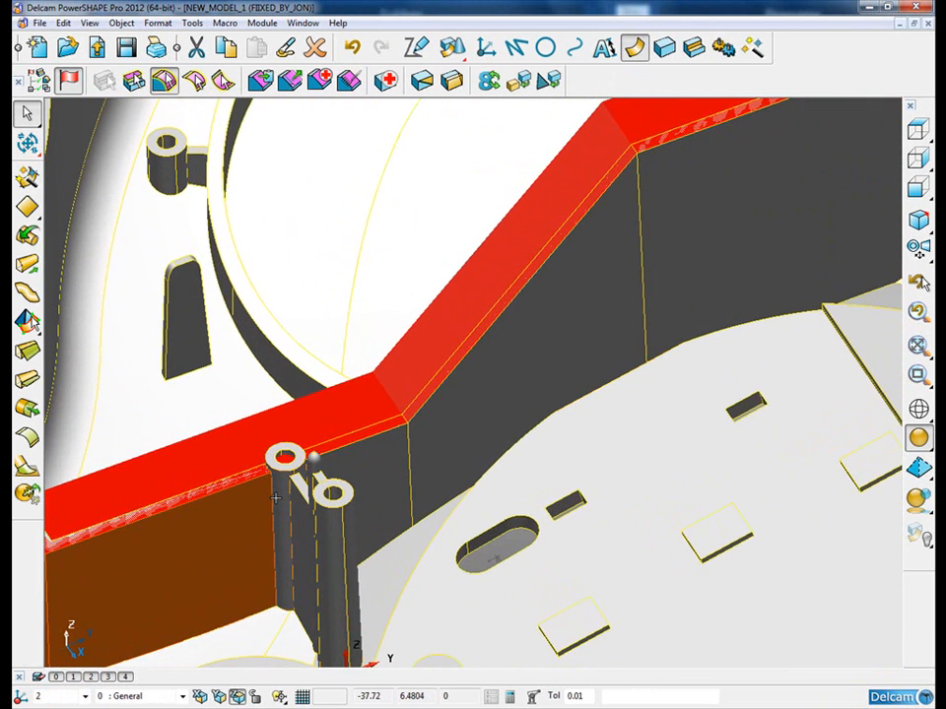
pyautogui.moveTo(652, 272); pyautogui.dragTo(471, 379, button='middle')
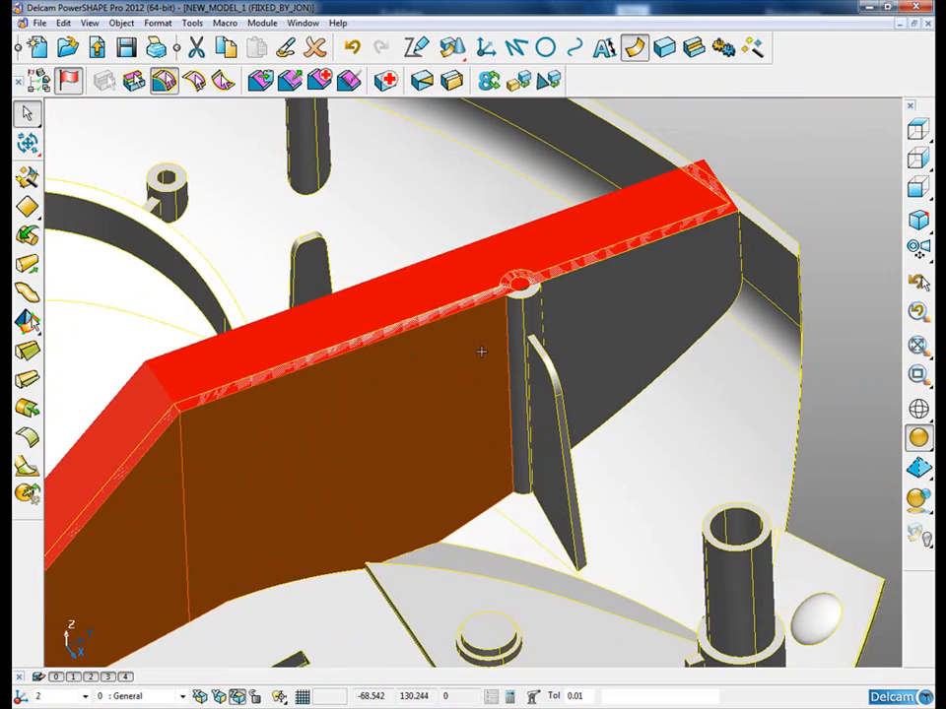
pyautogui.keyDown('shift'); pyautogui.click(515, 327); pyautogui.keyUp('shift')
pyautogui.keyDown('shift'); pyautogui.click(610, 307); pyautogui.keyUp('shift')
pyautogui.scroll(-3, 591, 322)
pyautogui.moveTo(556, 338); pyautogui.dragTo(518, 473, button='middle')
pyautogui.keyDown('shift'); pyautogui.click(581, 470); pyautogui.keyUp('shift')
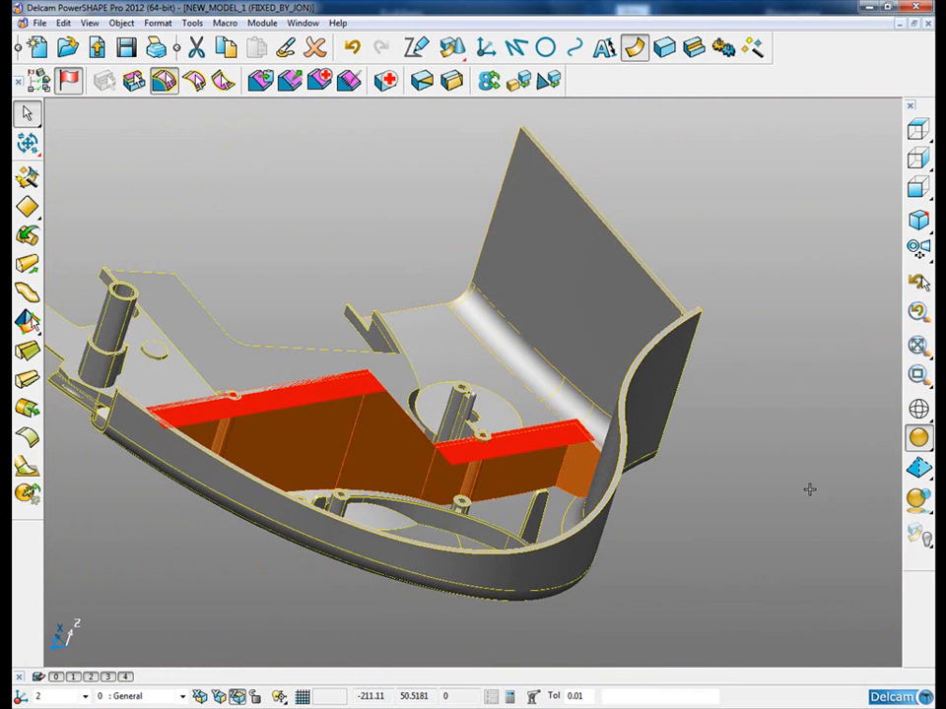
pyautogui.moveTo(722, 519); pyautogui.dragTo(408, 359, button='middle')
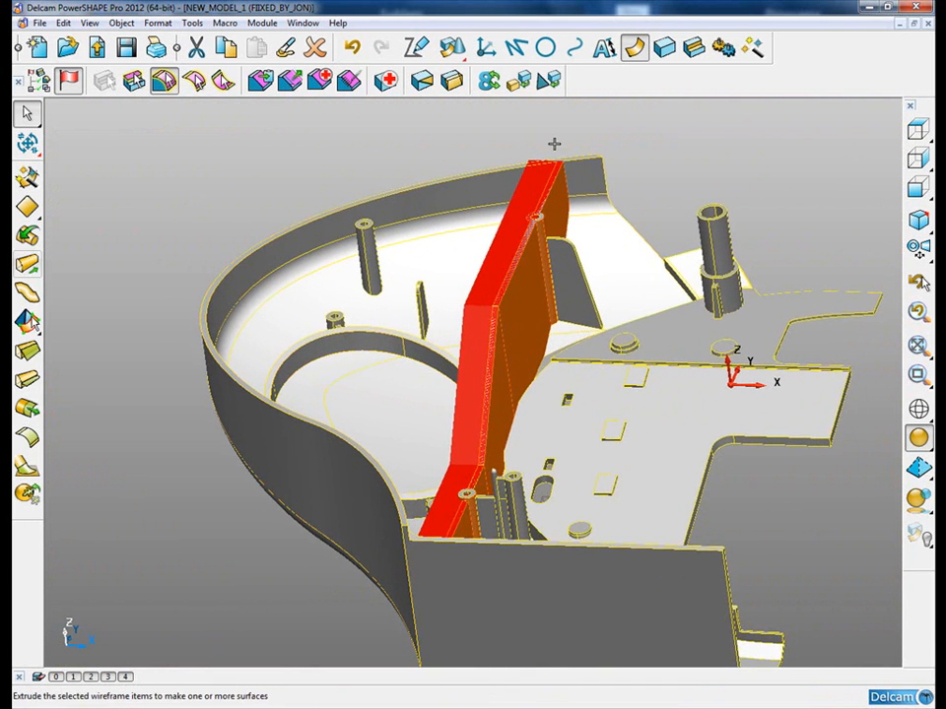
# Step: Draft the selected dividing wall faces by an angle of 2, using the extruded surface as the reference entity
pyautogui.click(450, 79)
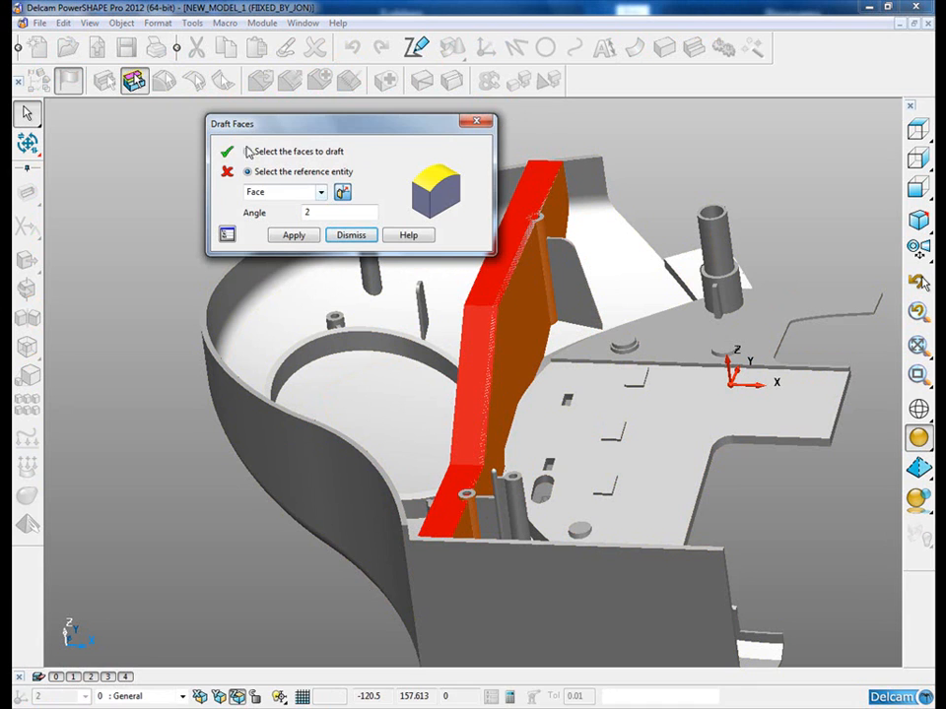
pyautogui.click(321, 192)
pyautogui.click(286, 218)
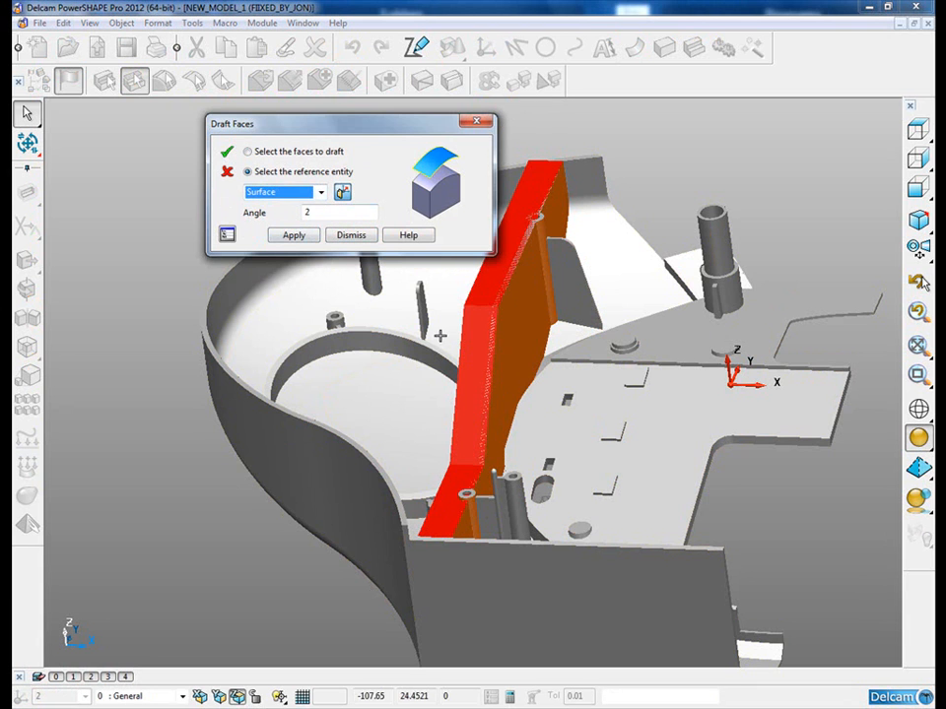
pyautogui.click(472, 355)
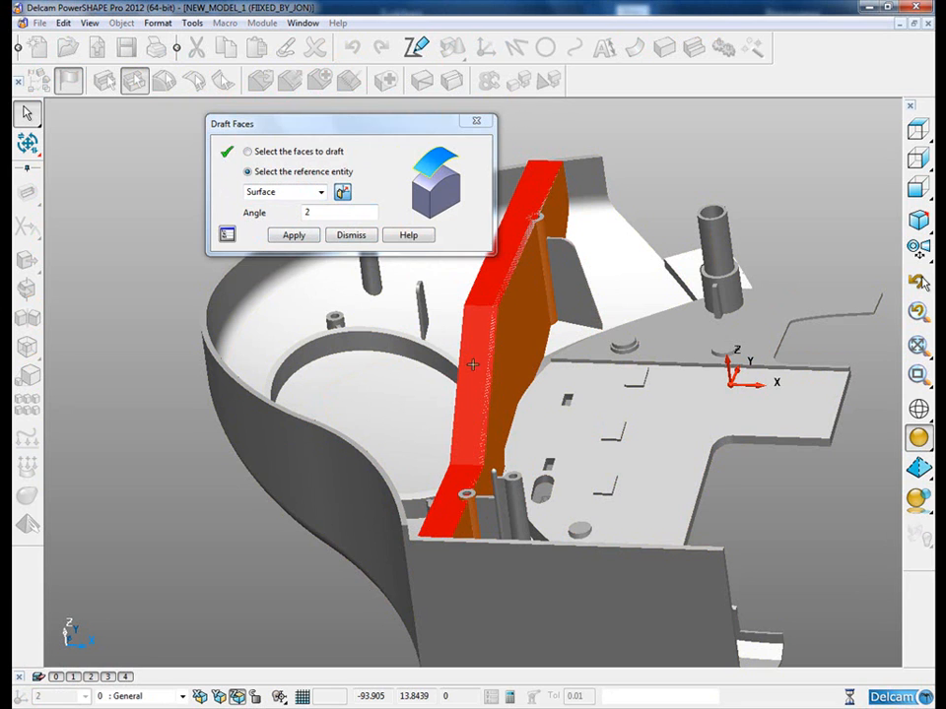
pyautogui.click(494, 276)
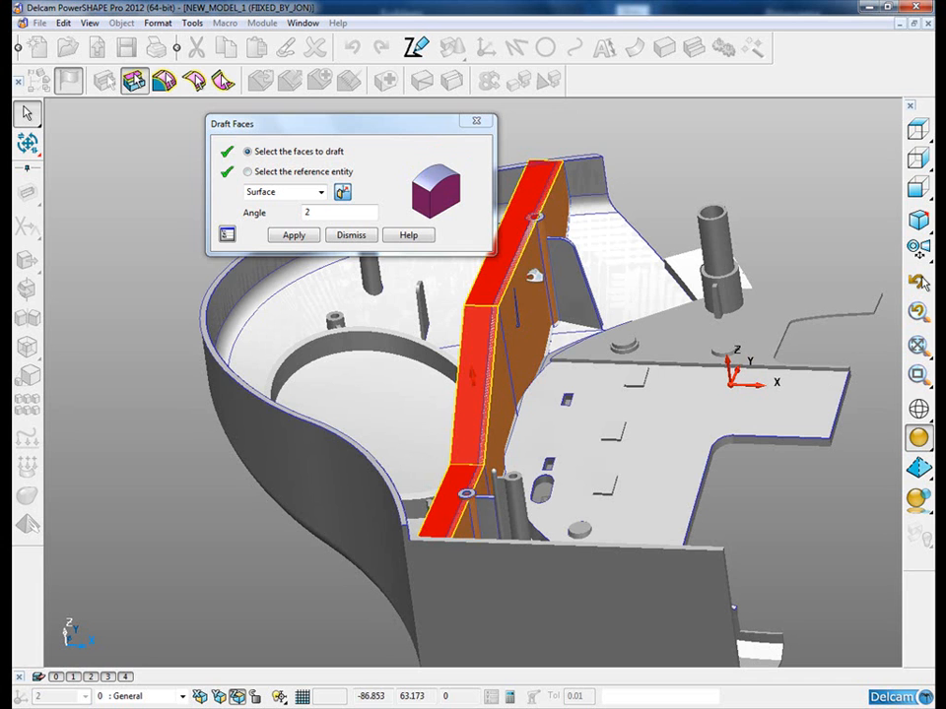
pyautogui.moveTo(514, 224); pyautogui.dragTo(586, 386)
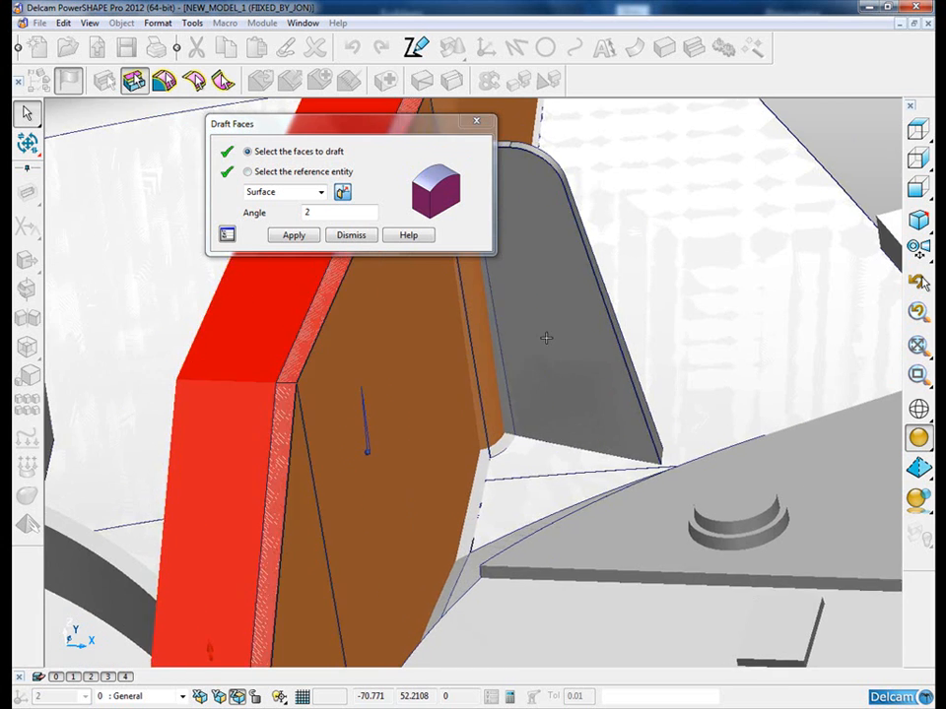
pyautogui.moveTo(537, 518)
pyautogui.keyDown('shift'); pyautogui.mouseDown(button='middle')
pyautogui.moveTo(610, 203)
pyautogui.moveTo(592, 280)
pyautogui.moveTo(630, 566)
pyautogui.moveTo(623, 592)
pyautogui.mouseUp(button='middle'); pyautogui.keyUp('shift')
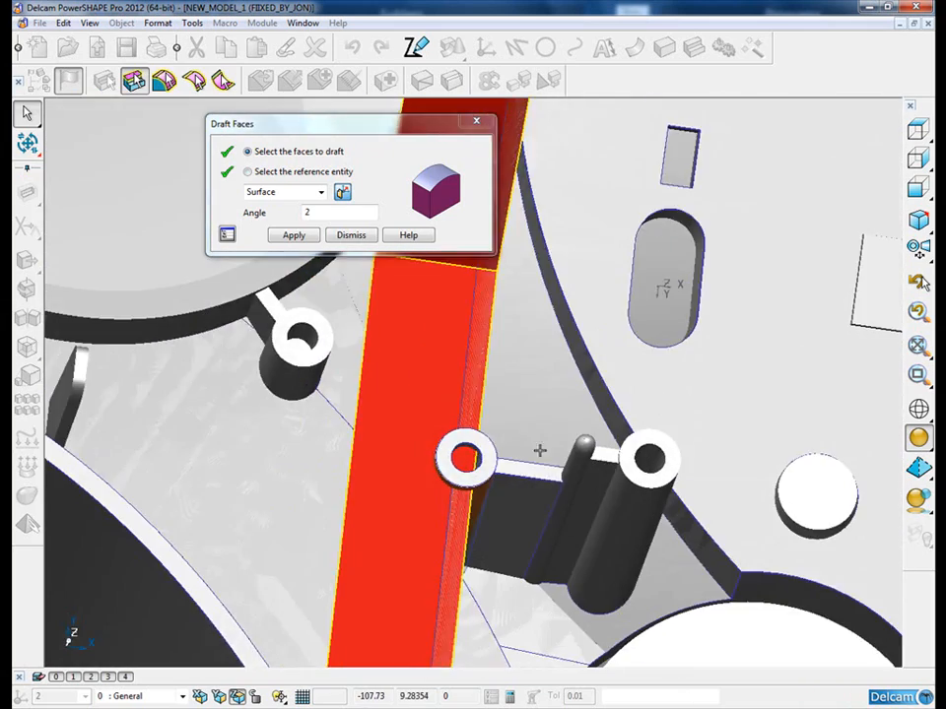
pyautogui.keyDown('shift'); pyautogui.moveTo(566, 517); pyautogui.dragTo(593, 181, button='middle'); pyautogui.keyUp('shift')
pyautogui.scroll(-3, 397, 369)
pyautogui.moveTo(396, 370); pyautogui.dragTo(421, 510, button='middle')
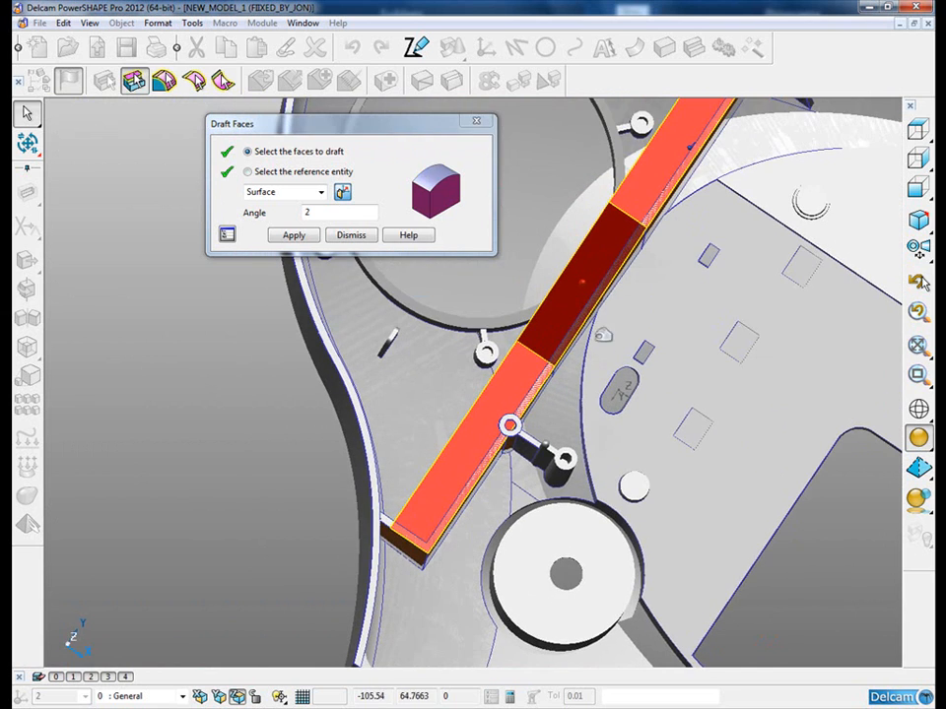
pyautogui.scroll(-3, 623, 337)
pyautogui.moveTo(593, 361); pyautogui.dragTo(623, 211, button='middle')
pyautogui.keyDown('ctrl'); pyautogui.moveTo(595, 454); pyautogui.dragTo(588, 427, button='middle'); pyautogui.keyUp('ctrl')
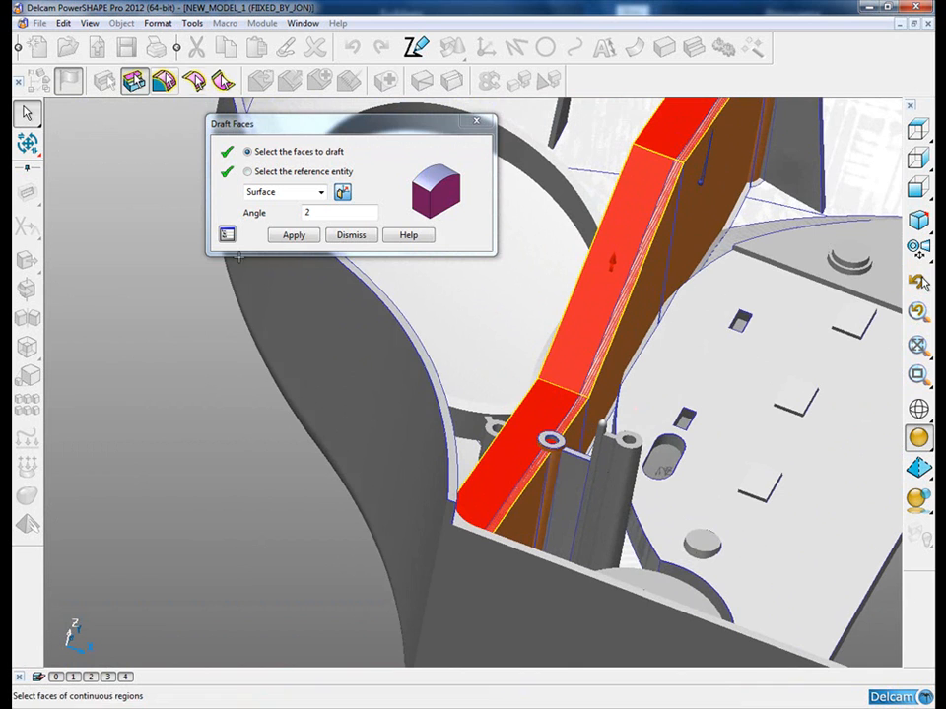
pyautogui.click(299, 237)
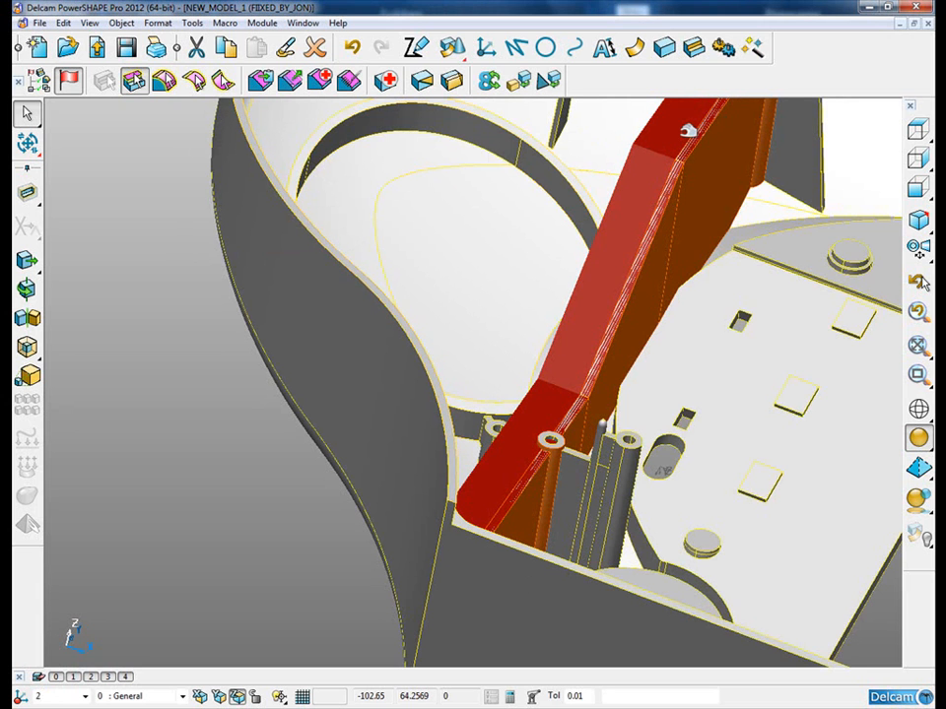
# Step: Delete the extruded reference surface along the top of the dividing wall
pyautogui.moveTo(690, 239); pyautogui.dragTo(649, 279, button='middle')
pyautogui.click(571, 245)
pyautogui.press('Delete')
# Step: Use Dynamic Sectioning along the Y axis to cut through the housing and examine the dividing wall's drafted cross-section
pyautogui.click(33, 148)
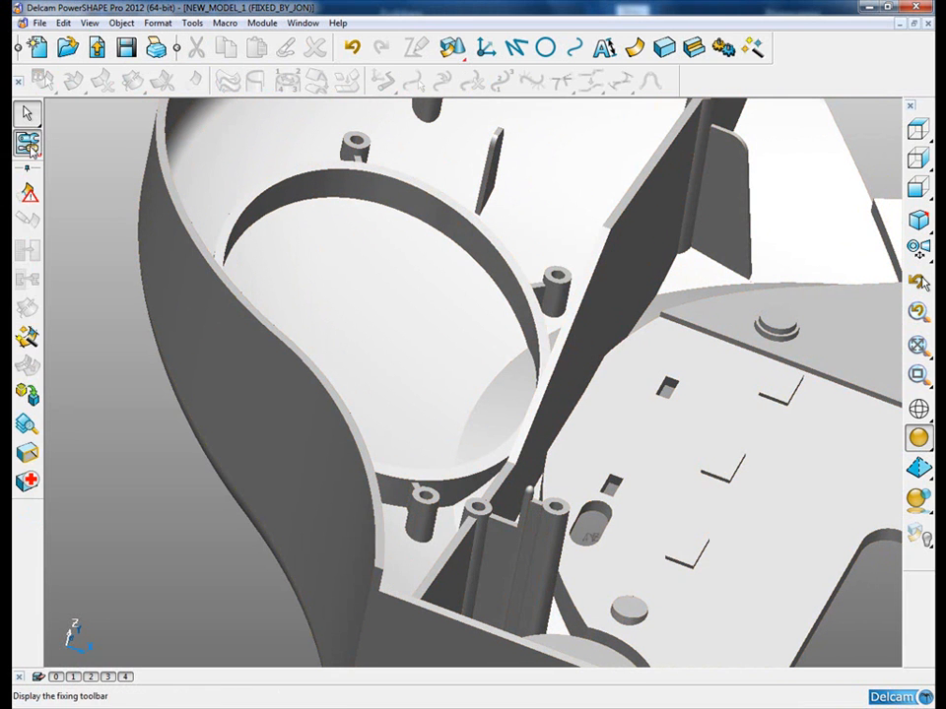
pyautogui.click(32, 149)
pyautogui.click(28, 280)
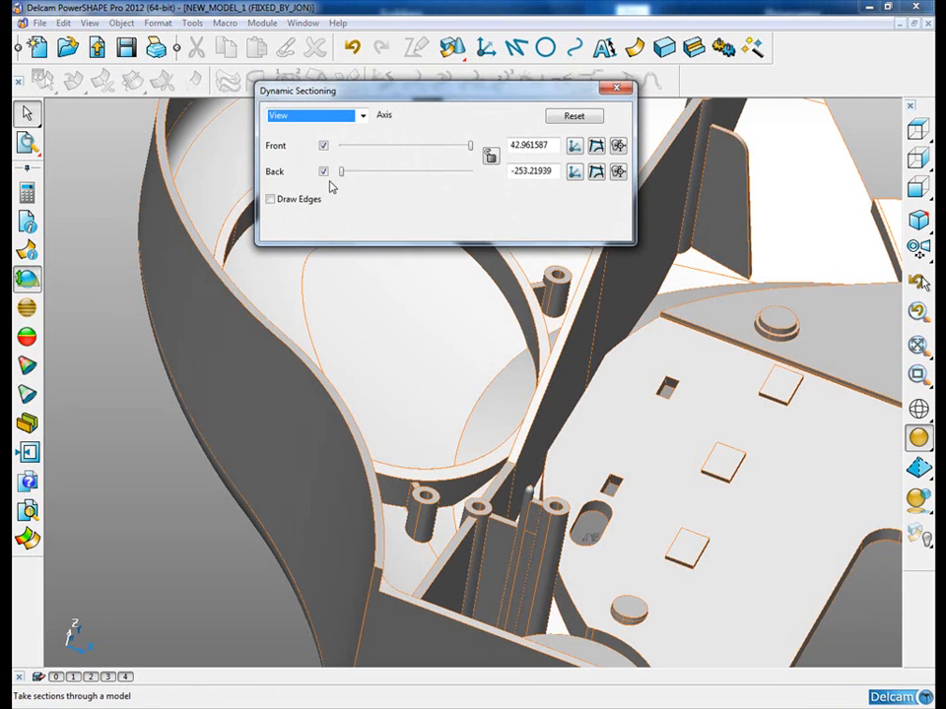
pyautogui.click(363, 116)
pyautogui.click(274, 155)
pyautogui.click(324, 172)
pyautogui.moveTo(342, 172); pyautogui.dragTo(400, 180)
pyautogui.moveTo(778, 518); pyautogui.dragTo(463, 335, button='middle')
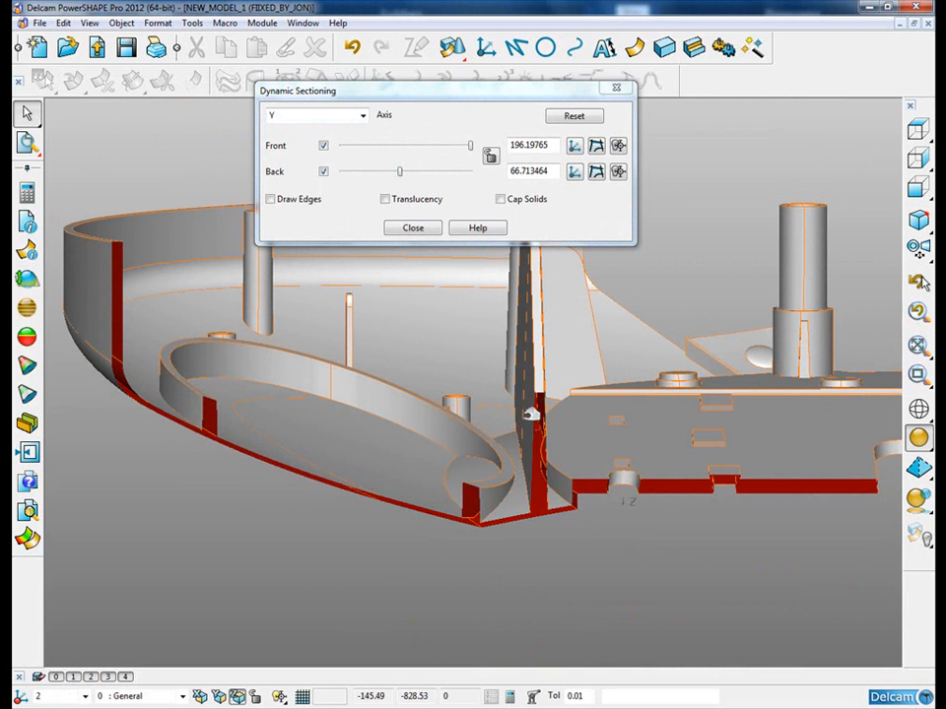
pyautogui.moveTo(400, 175)
pyautogui.mouseDown()
pyautogui.moveTo(447, 179)
pyautogui.moveTo(398, 173)
pyautogui.mouseUp()
pyautogui.click(618, 89)
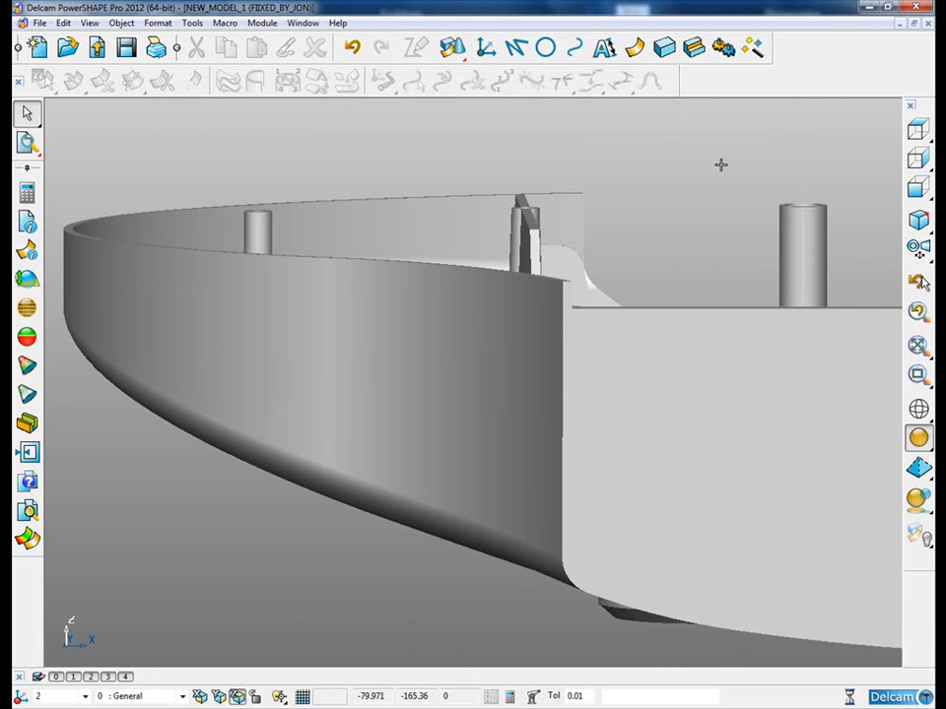
# Step: Make the World workplane active in place of the boss workplane
pyautogui.scroll(-4, 649, 202)
pyautogui.moveTo(751, 248); pyautogui.dragTo(330, 372, button='middle')
pyautogui.moveTo(885, 267); pyautogui.dragTo(853, 357, button='middle')
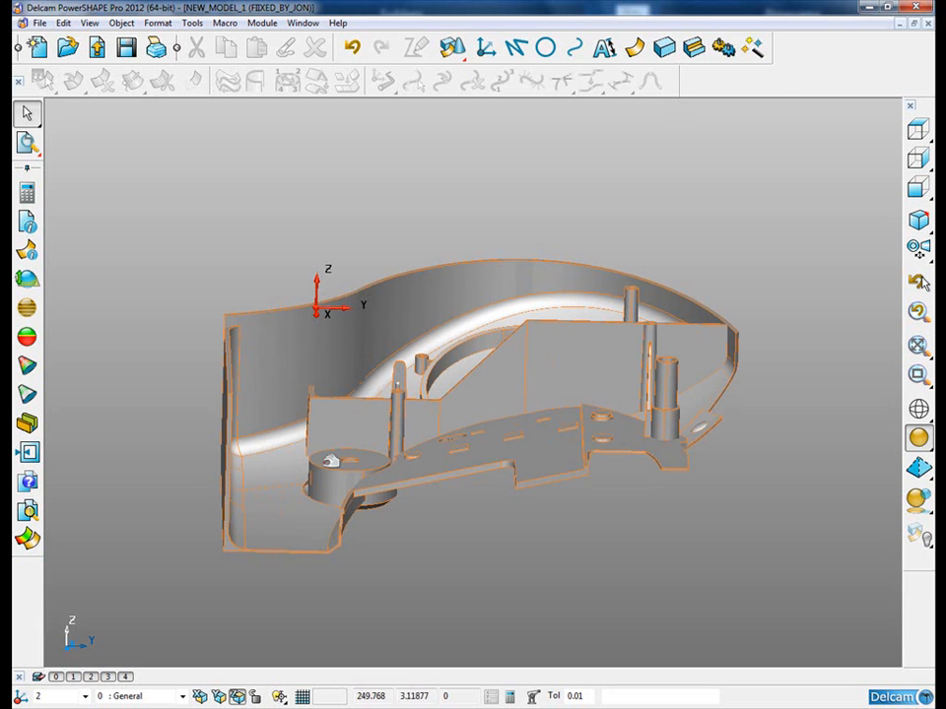
pyautogui.moveTo(331, 370); pyautogui.dragTo(387, 323, button='middle')
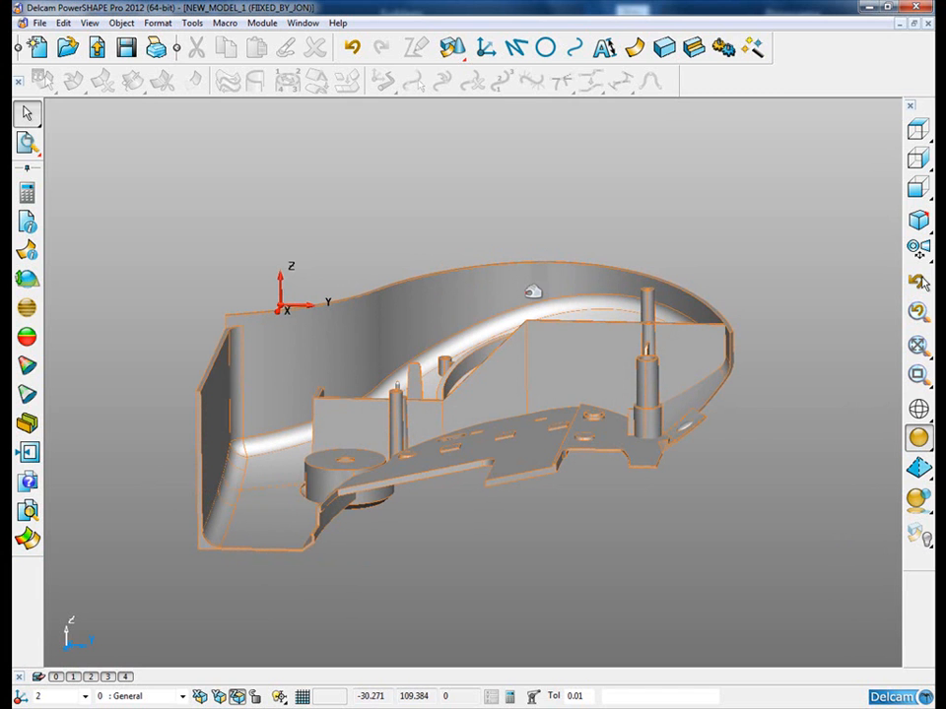
pyautogui.click(59, 707)
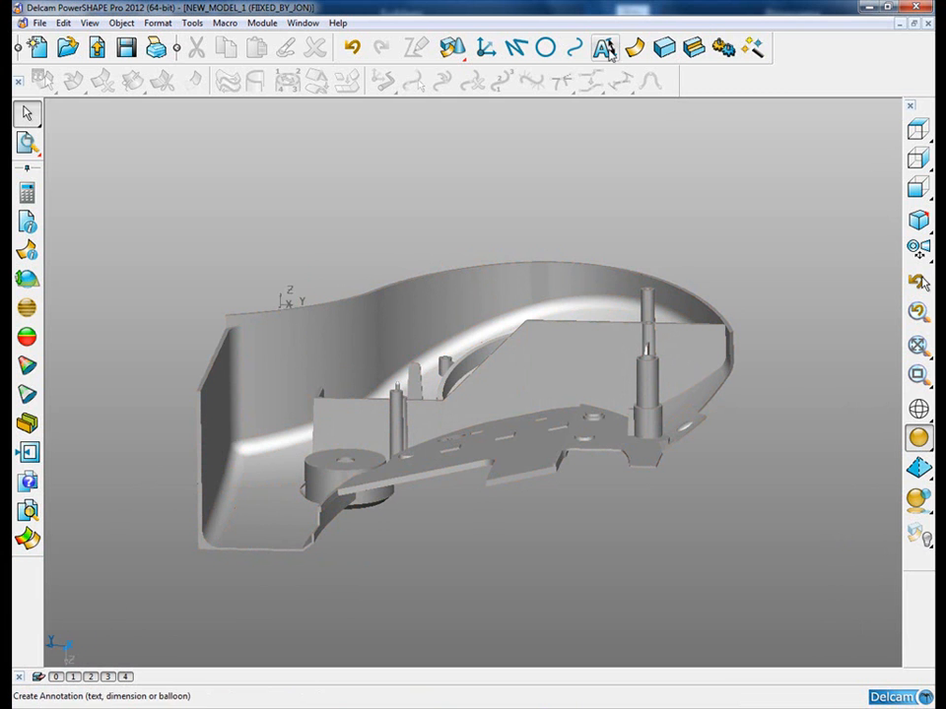
# Step: Draw two horizontal lines in the side view, one about 146 long on the housing's rim and one level with the dividing wall's lower top edge
pyautogui.click(922, 161)
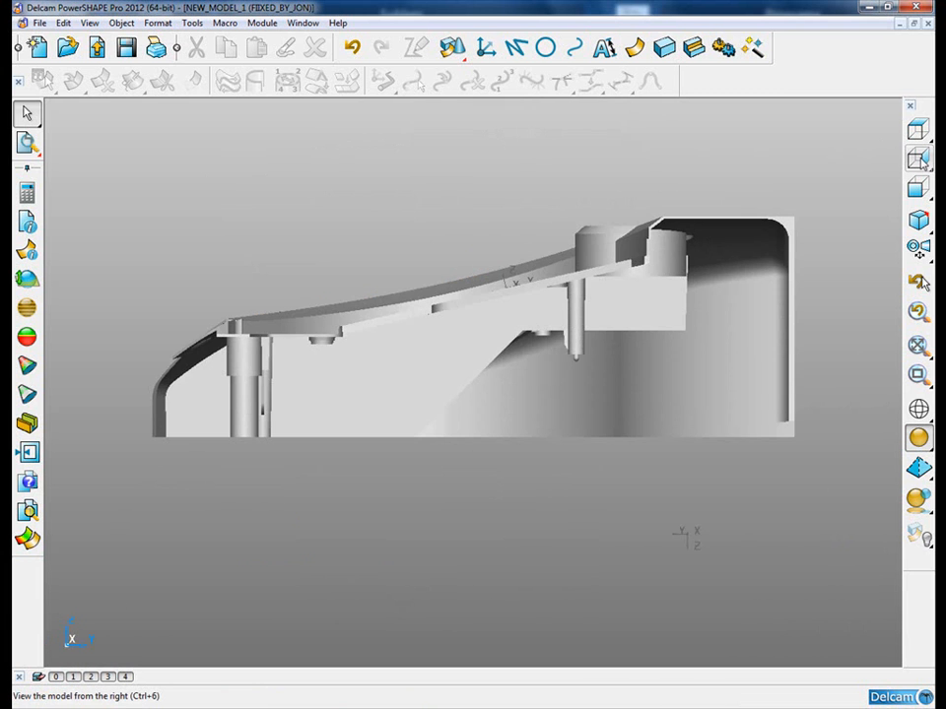
pyautogui.click(851, 159)
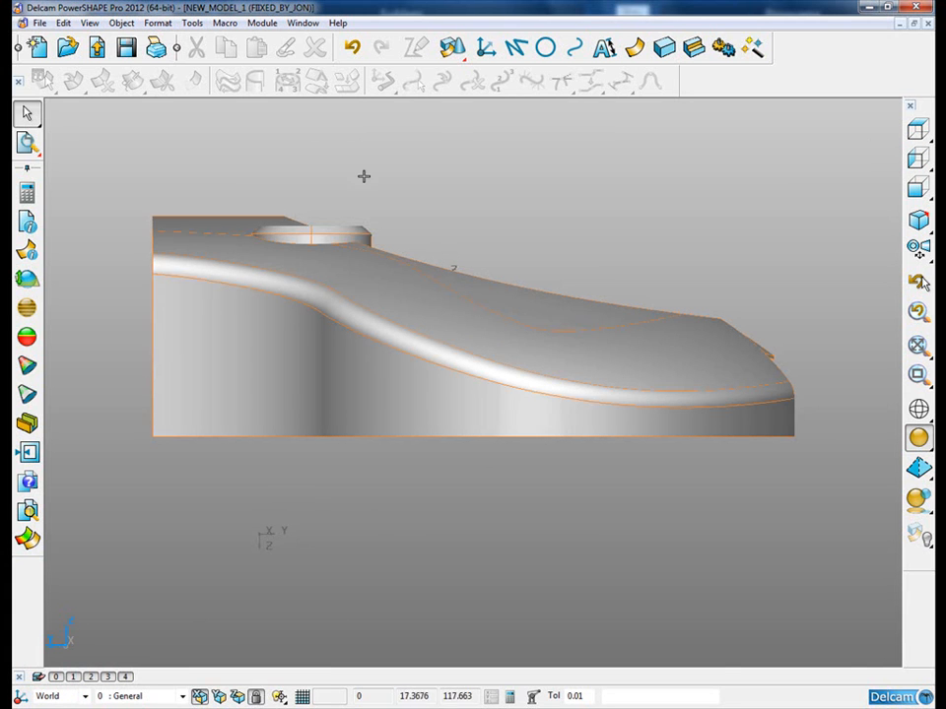
pyautogui.click(515, 47)
pyautogui.click(26, 175)
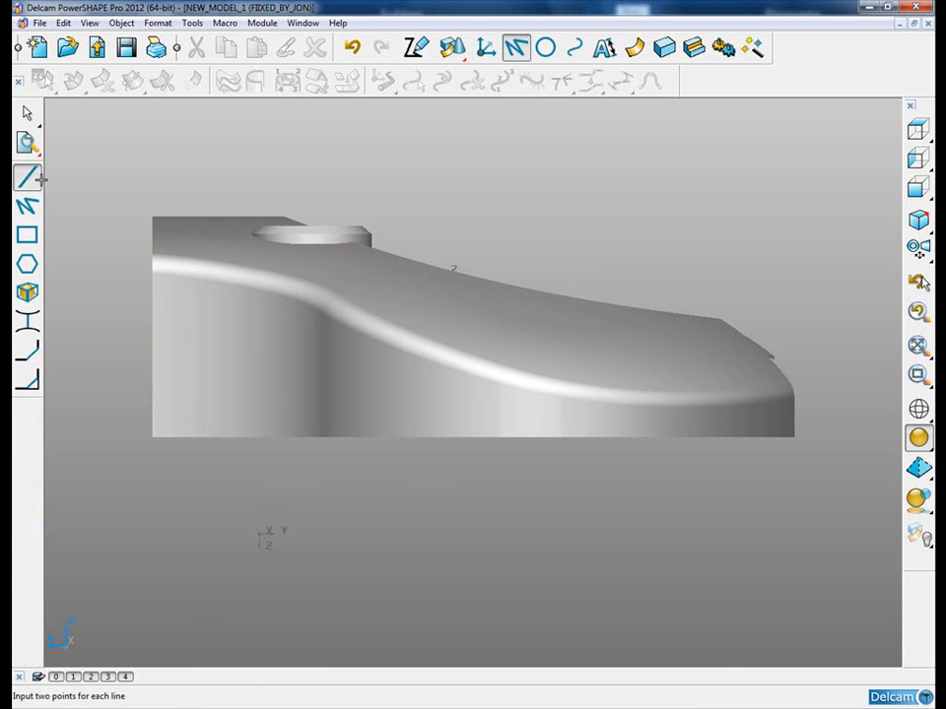
pyautogui.click(795, 439)
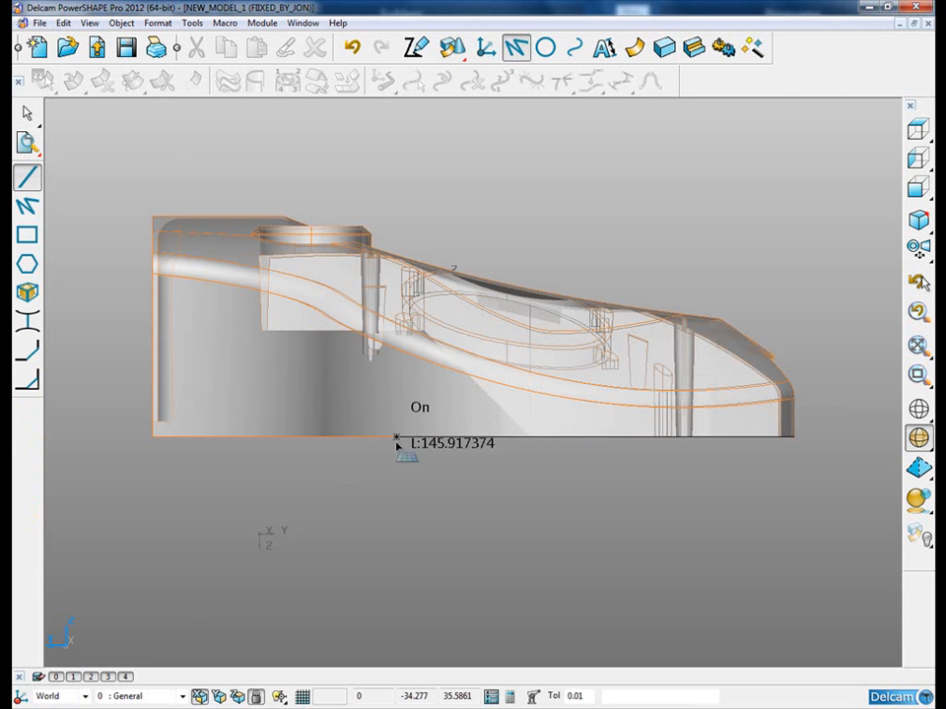
pyautogui.click(395, 438)
pyautogui.click(317, 333)
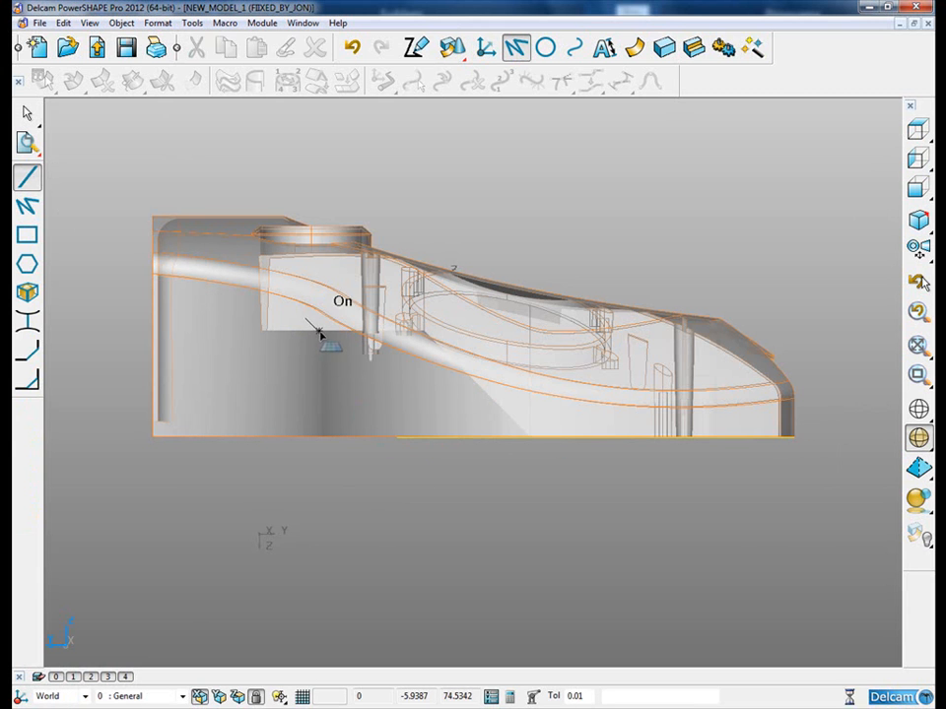
pyautogui.click(100, 332)
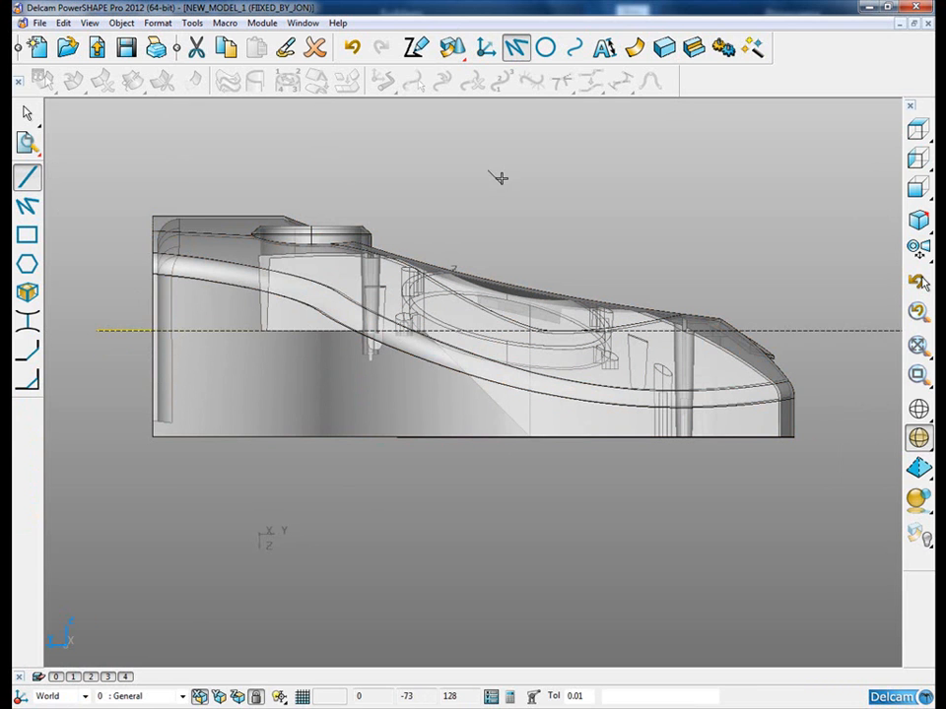
# Step: Draw an arc of radius 122 from a tangent point on the rim line to midway between the two lines
pyautogui.click(544, 47)
pyautogui.click(26, 205)
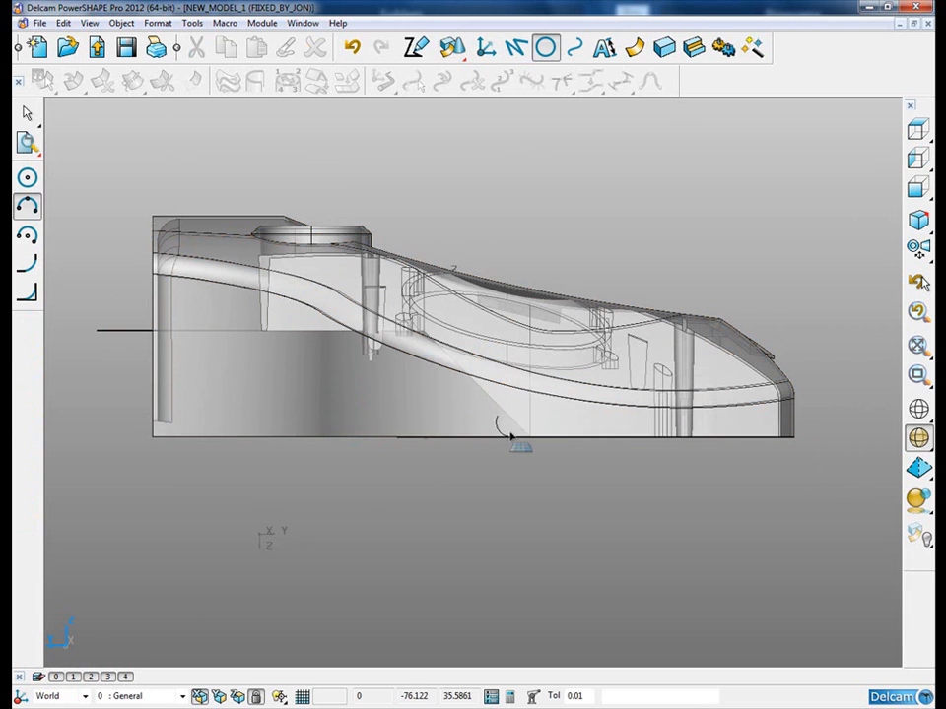
pyautogui.click(434, 435)
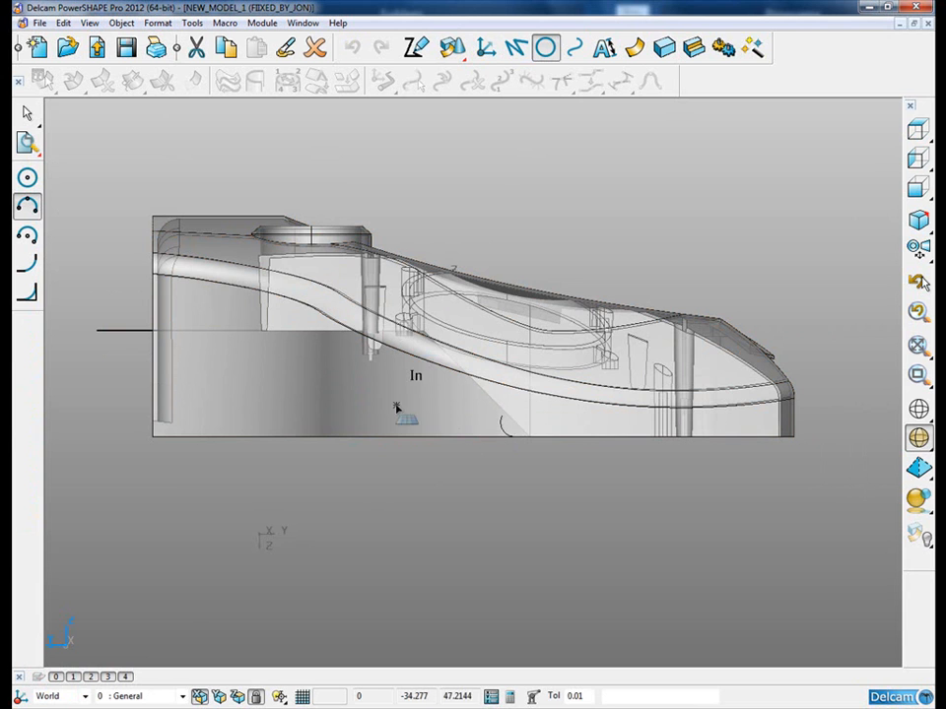
pyautogui.click(317, 380)
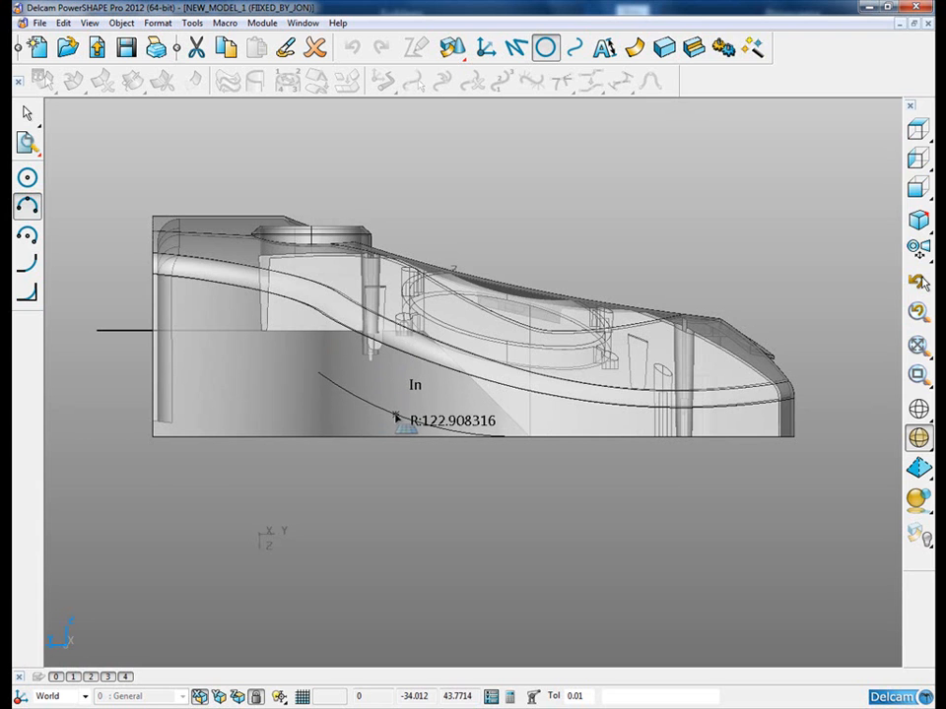
pyautogui.click(398, 417)
pyautogui.write('122')
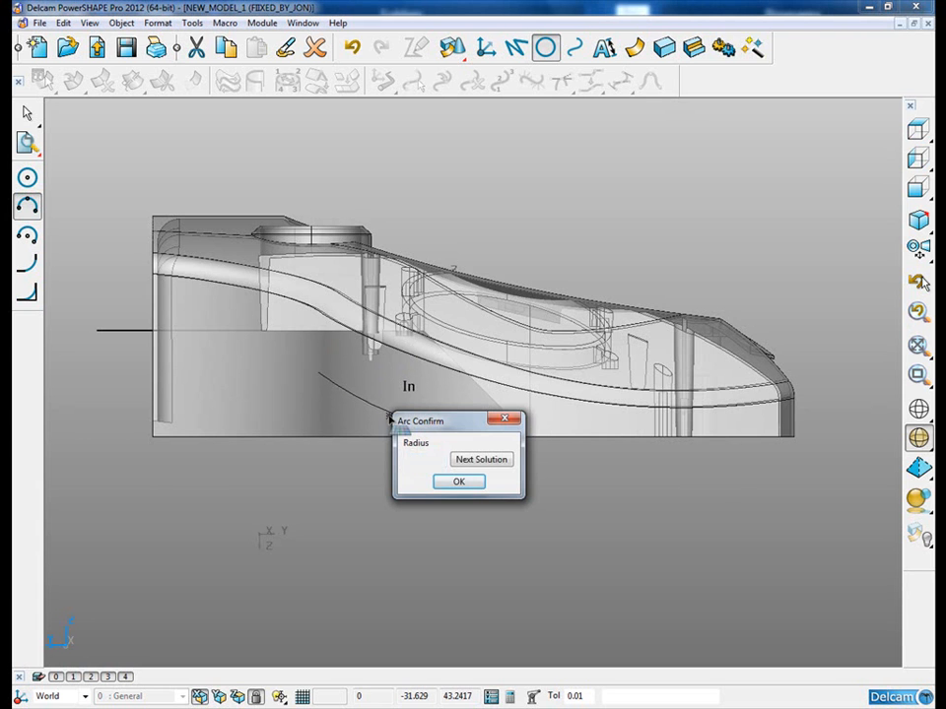
pyautogui.press('Return')
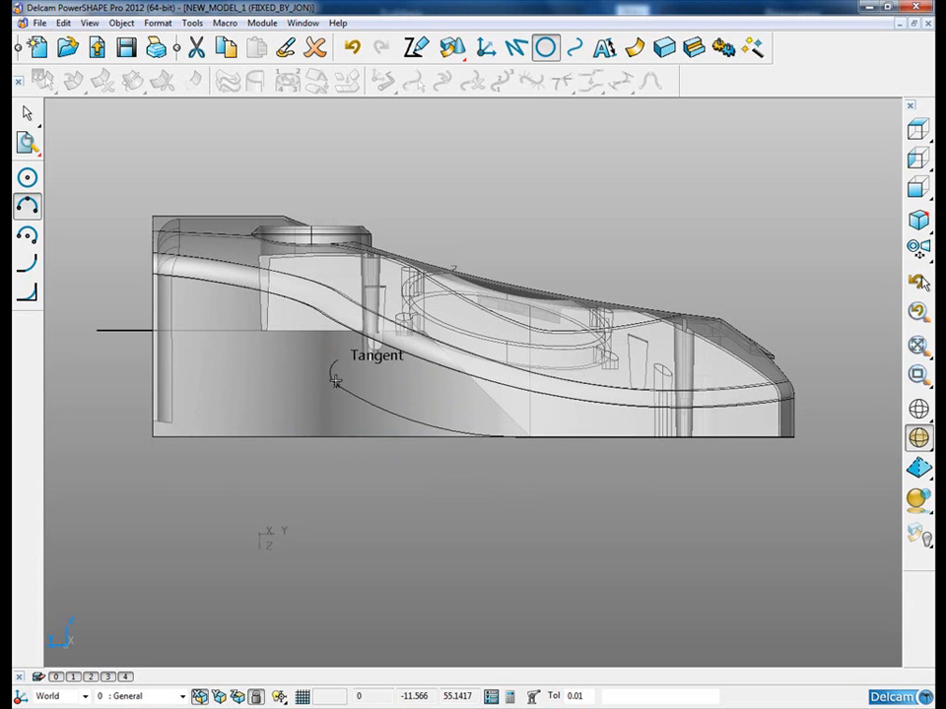
# Step: Draw a second arc from the end of the first arc, tangent to the other horizontal line, completing an S-shaped profile
pyautogui.click(227, 335)
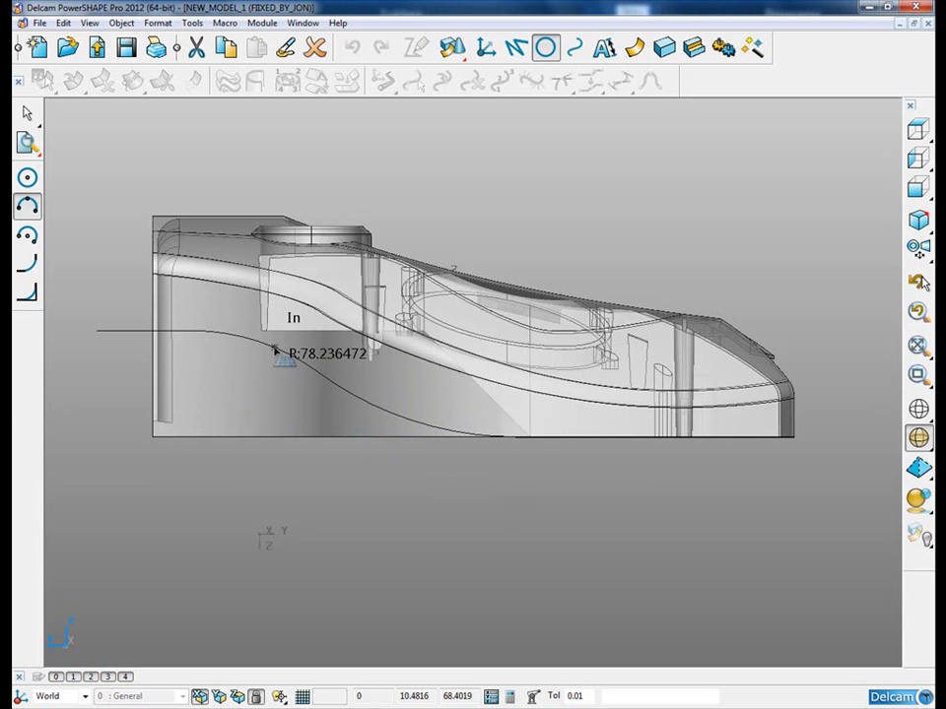
pyautogui.click(276, 351)
pyautogui.write('7')
pyautogui.press('Return')
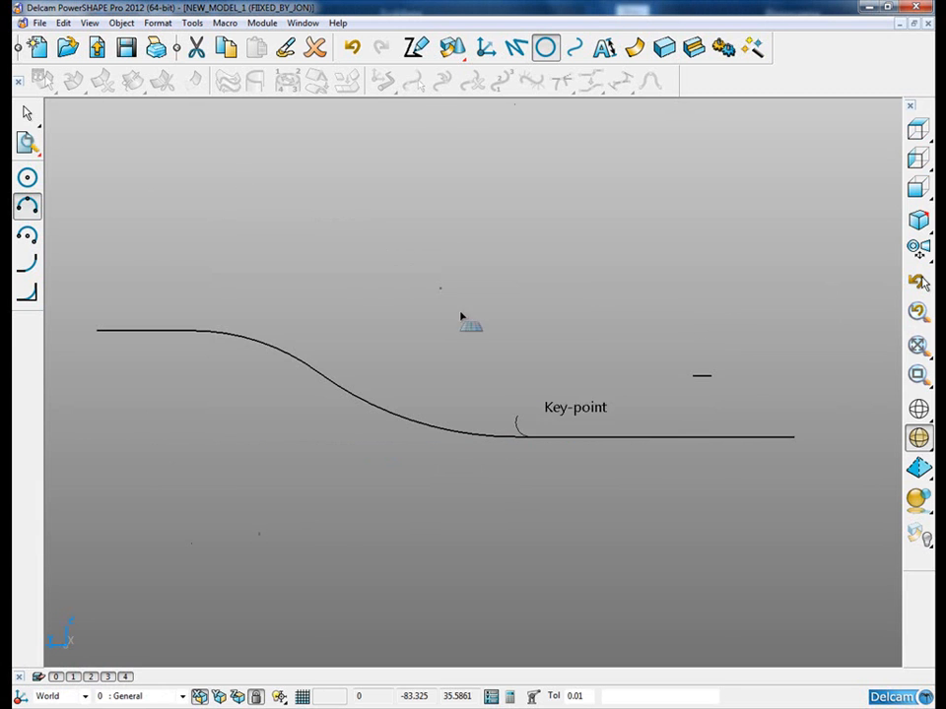
# Step: Extend the profile's lower horizontal line past the housing's end and select the connected S-shaped profile as one curve
pyautogui.press('Escape')
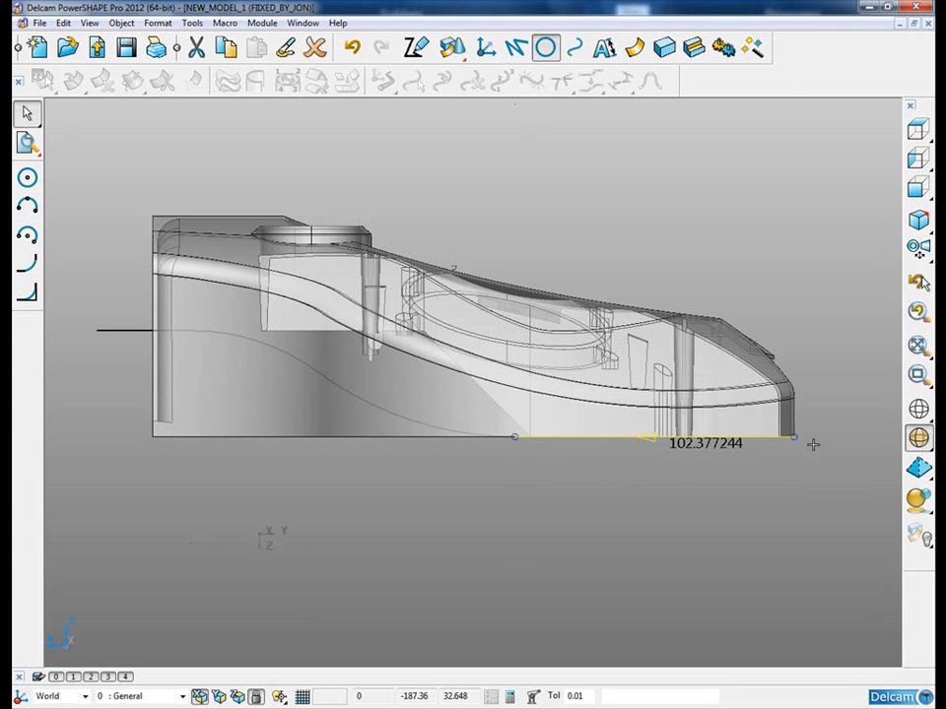
pyautogui.moveTo(802, 435); pyautogui.dragTo(836, 437)
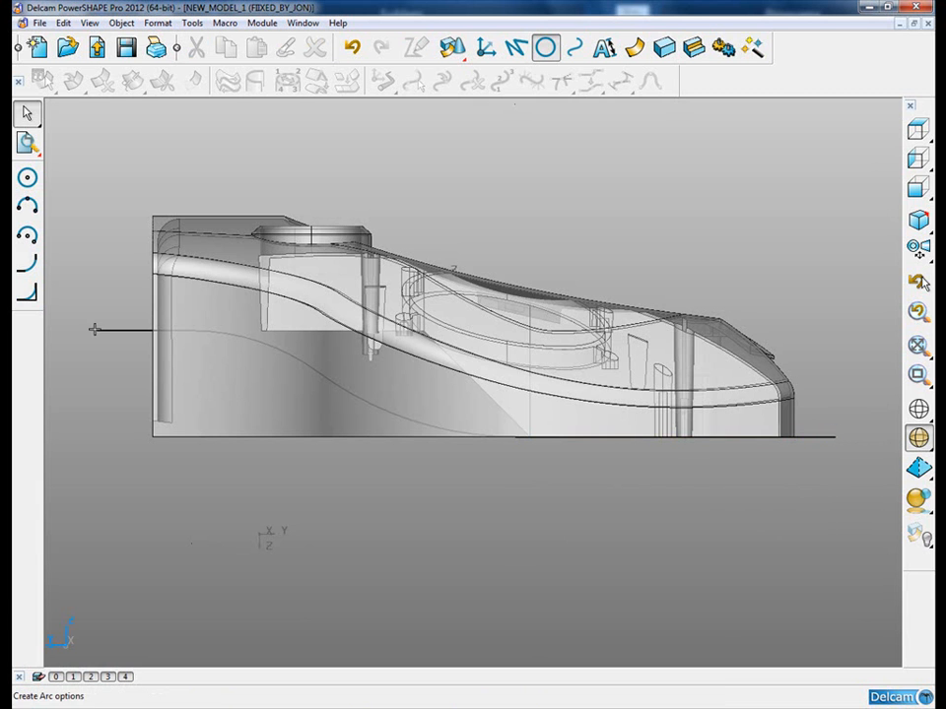
pyautogui.click(129, 328)
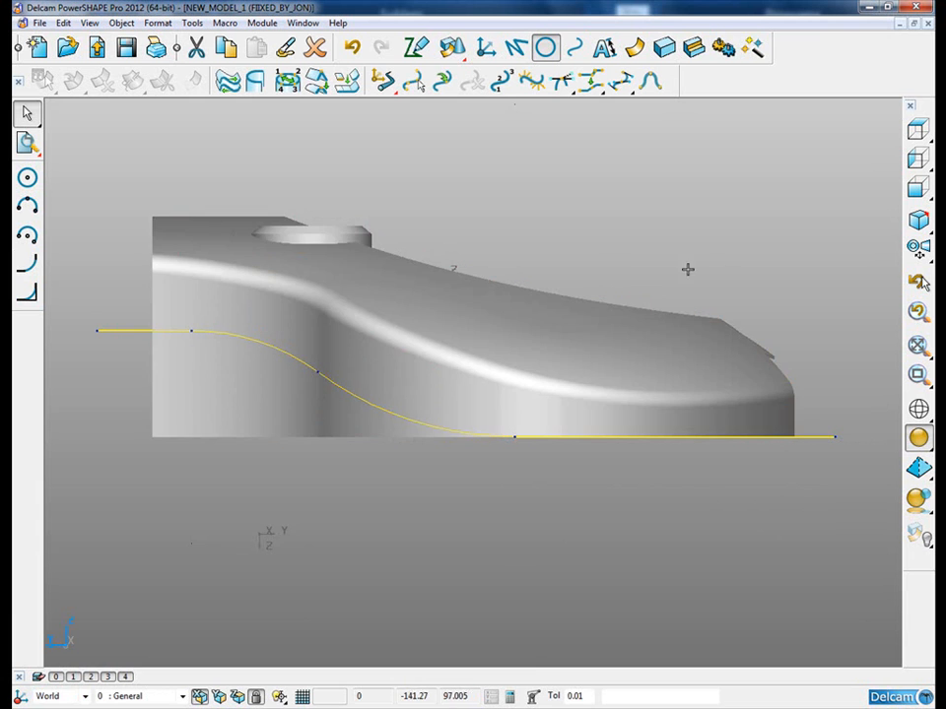
# Step: Extrude the S-shaped profile into a surface with equal lengths of 285 in both directions
pyautogui.hotkey('ctrl', '1')
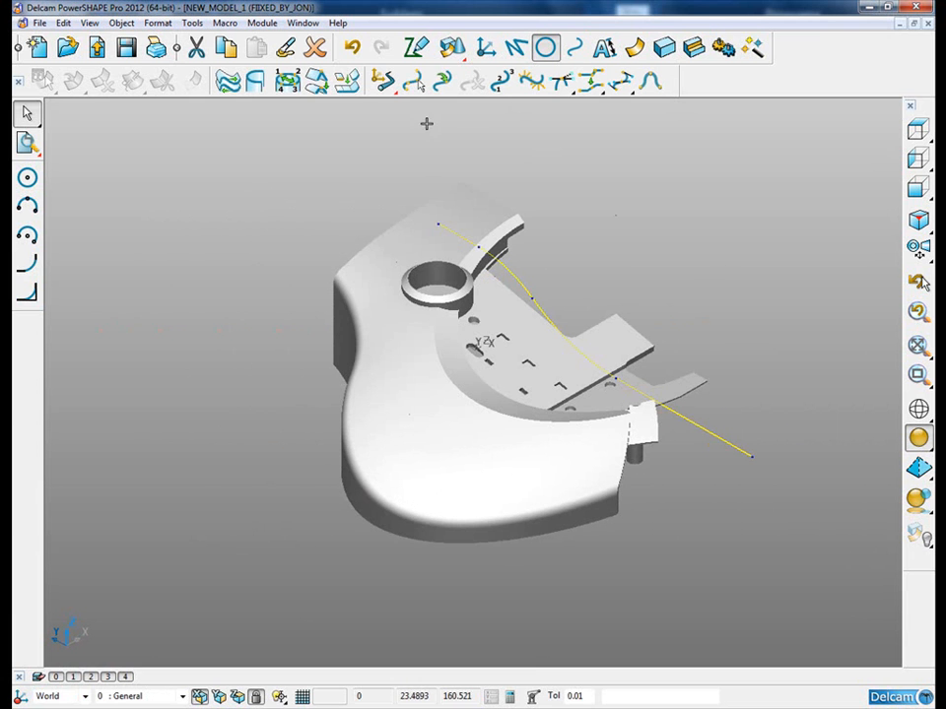
pyautogui.click(634, 47)
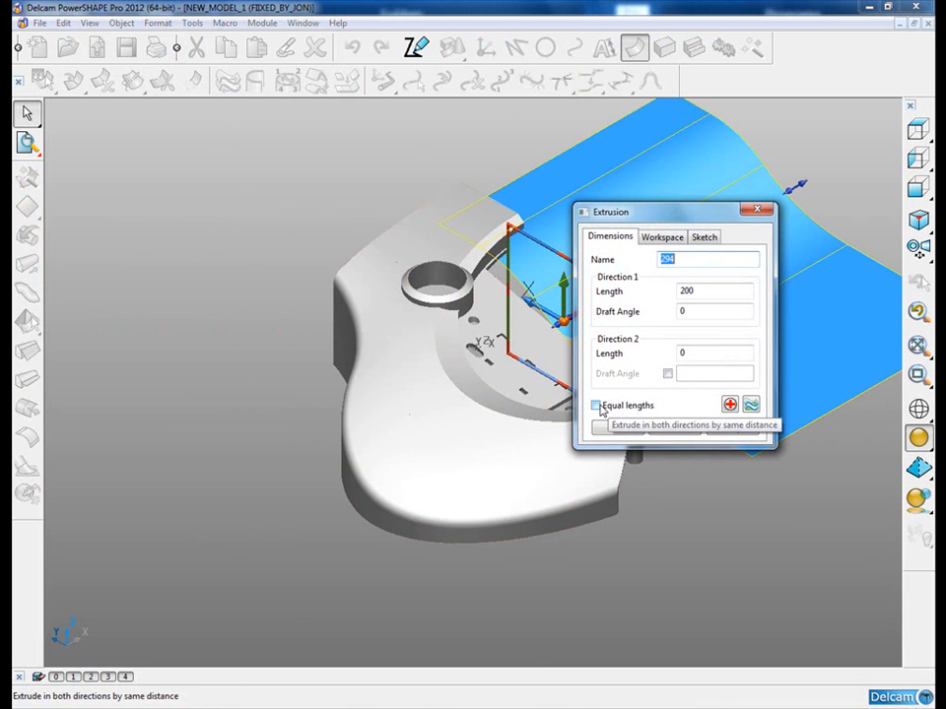
pyautogui.click(615, 413)
pyautogui.moveTo(335, 451); pyautogui.dragTo(253, 490)
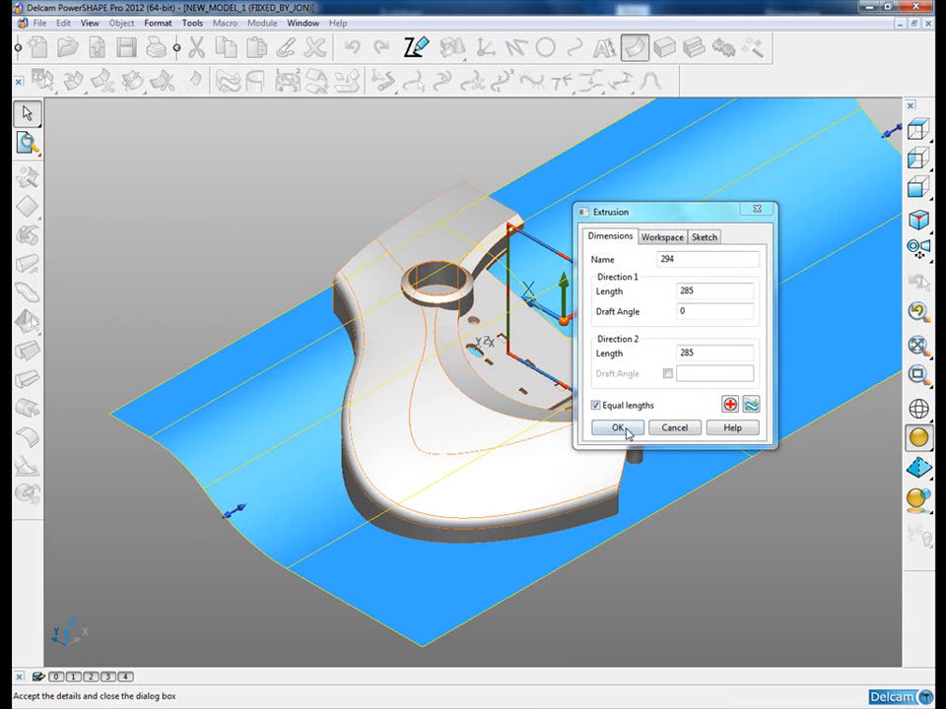
pyautogui.click(619, 428)
# Step: Subtract the extruded surface from the housing solid to trim its rim to the S-shaped profile
pyautogui.click(278, 231)
pyautogui.moveTo(182, 516); pyautogui.dragTo(444, 628, button='middle')
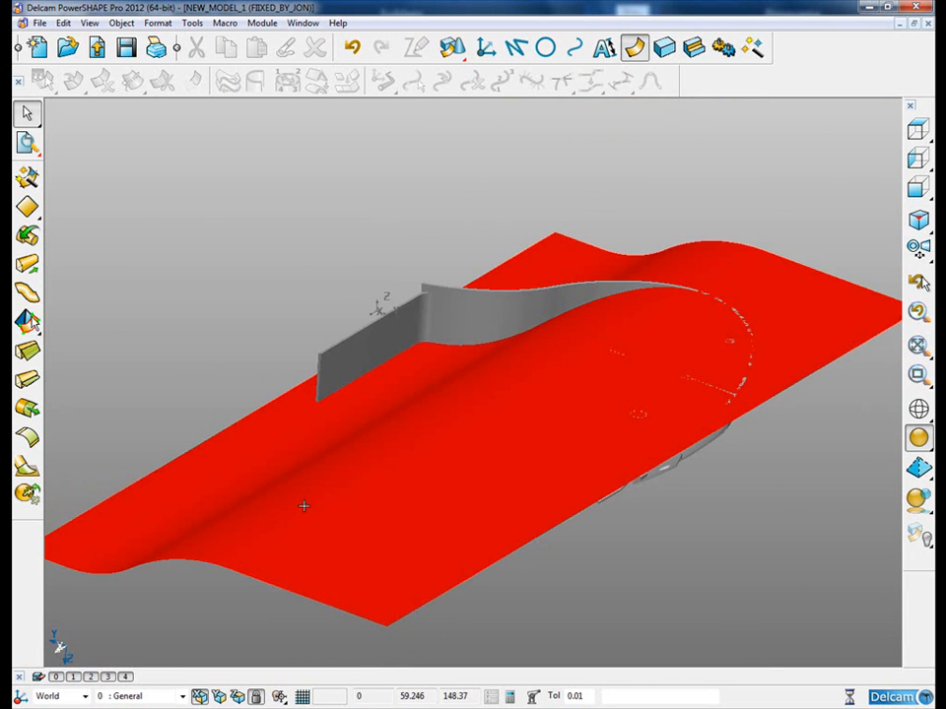
pyautogui.click(302, 506)
pyautogui.click(693, 47)
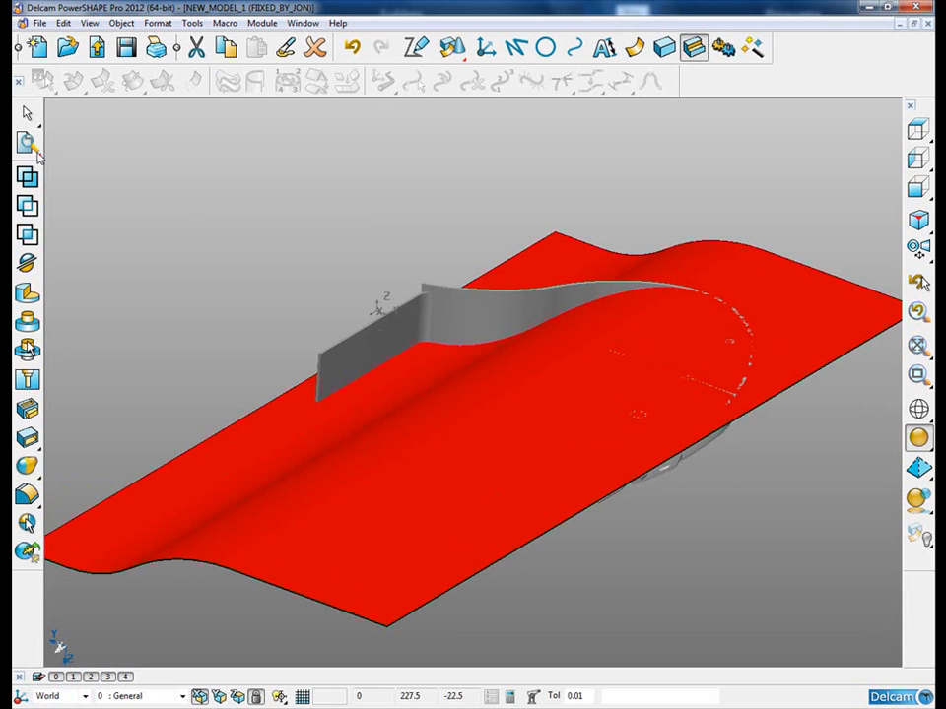
pyautogui.click(27, 206)
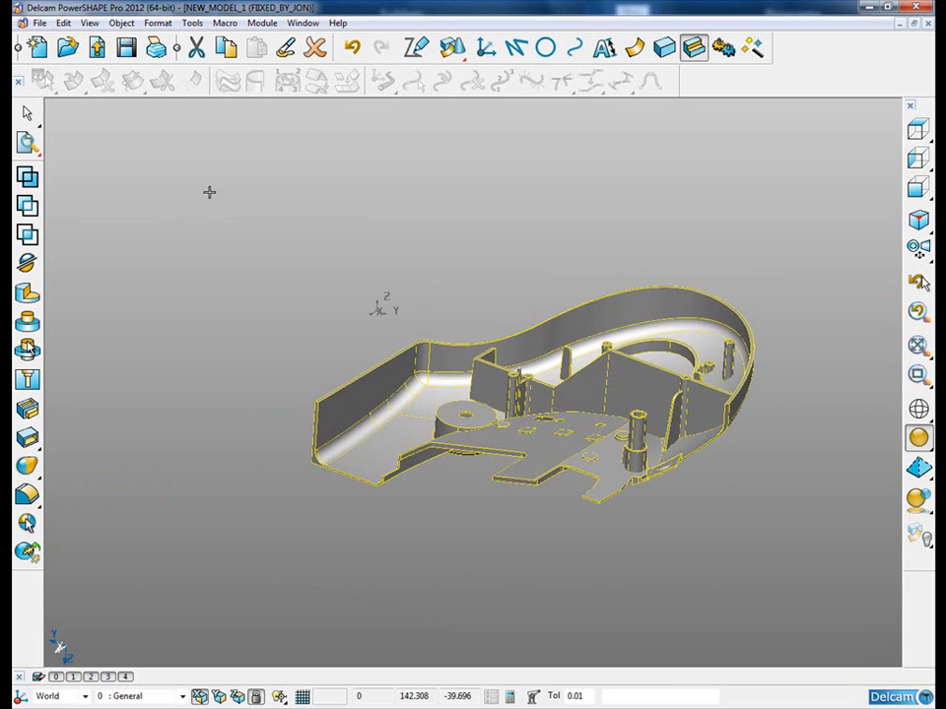
pyautogui.click(208, 192)
# Step: Start a composite curve on the rim's inner edge at the open end and jump it across the dividing wall junction
pyautogui.moveTo(526, 427); pyautogui.dragTo(620, 369, button='middle')
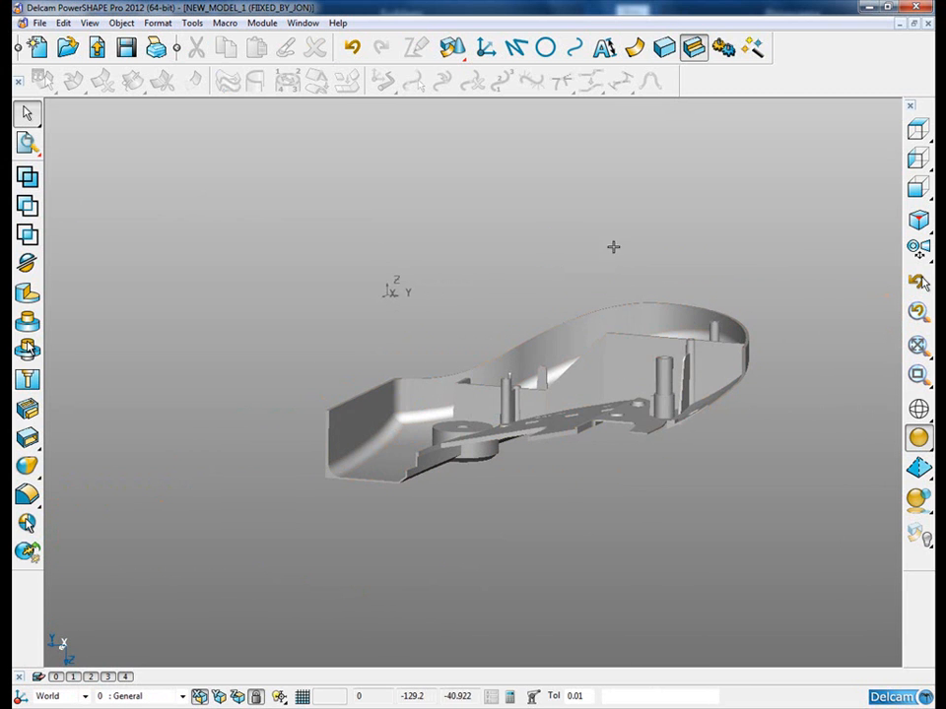
pyautogui.moveTo(558, 375); pyautogui.dragTo(530, 419, button='middle')
pyautogui.moveTo(464, 424); pyautogui.dragTo(676, 414, button='middle')
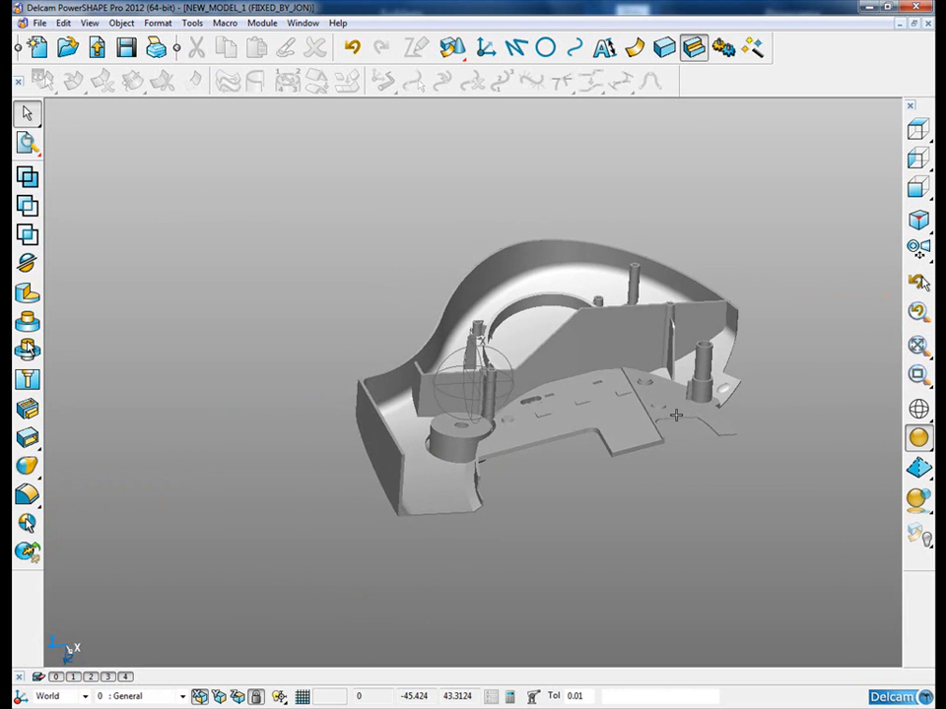
pyautogui.moveTo(707, 271); pyautogui.dragTo(738, 334)
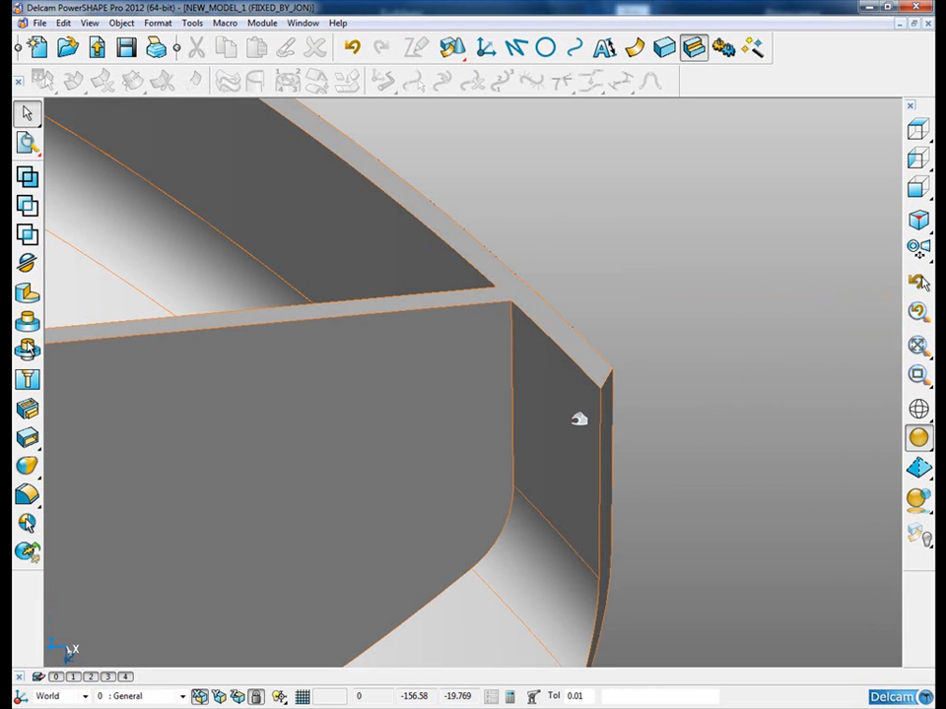
pyautogui.hotkey('alt', 'c')
pyautogui.click(567, 354)
pyautogui.keyDown('shift'); pyautogui.moveTo(598, 361); pyautogui.dragTo(720, 425, button='middle'); pyautogui.keyUp('shift')
pyautogui.click(393, 247)
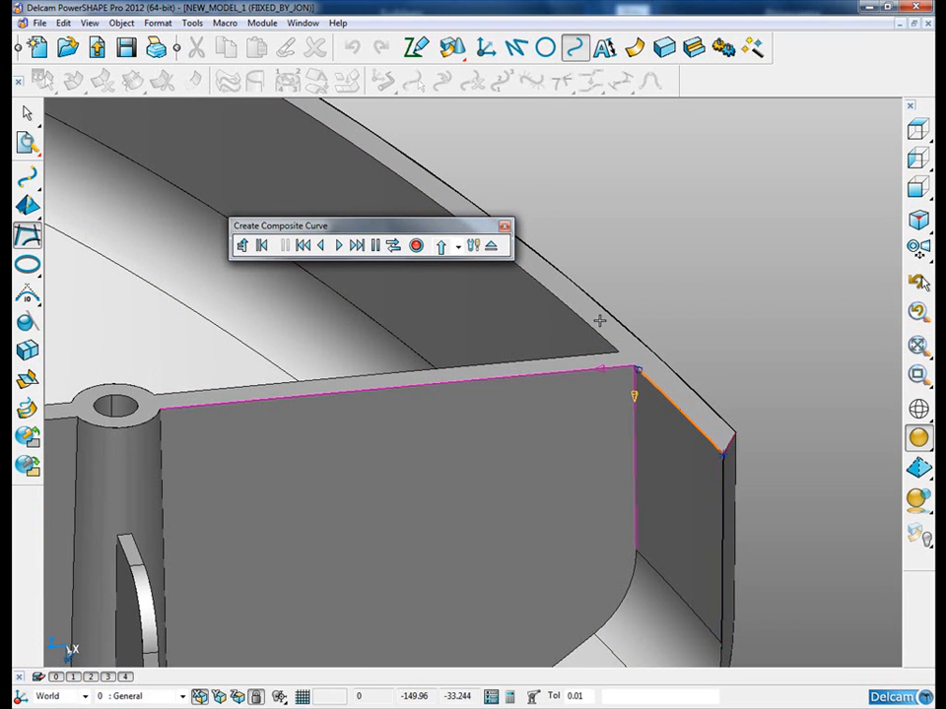
pyautogui.click(605, 331)
pyautogui.click(359, 150)
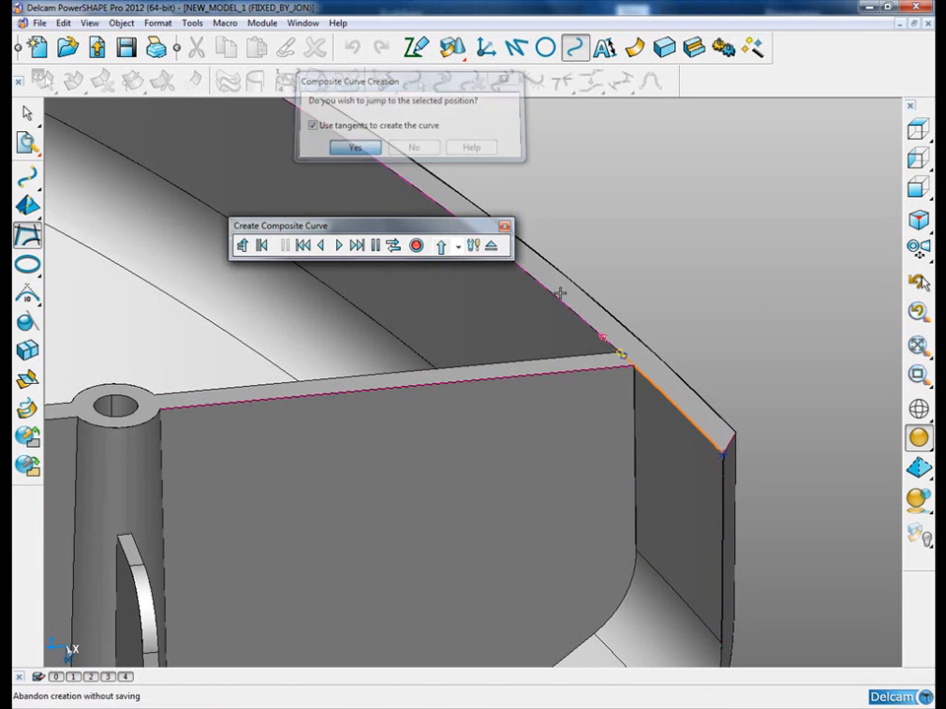
# Step: Continue the composite curve along the rim's inner edge and around the corner to the other end, and save it
pyautogui.click(340, 251)
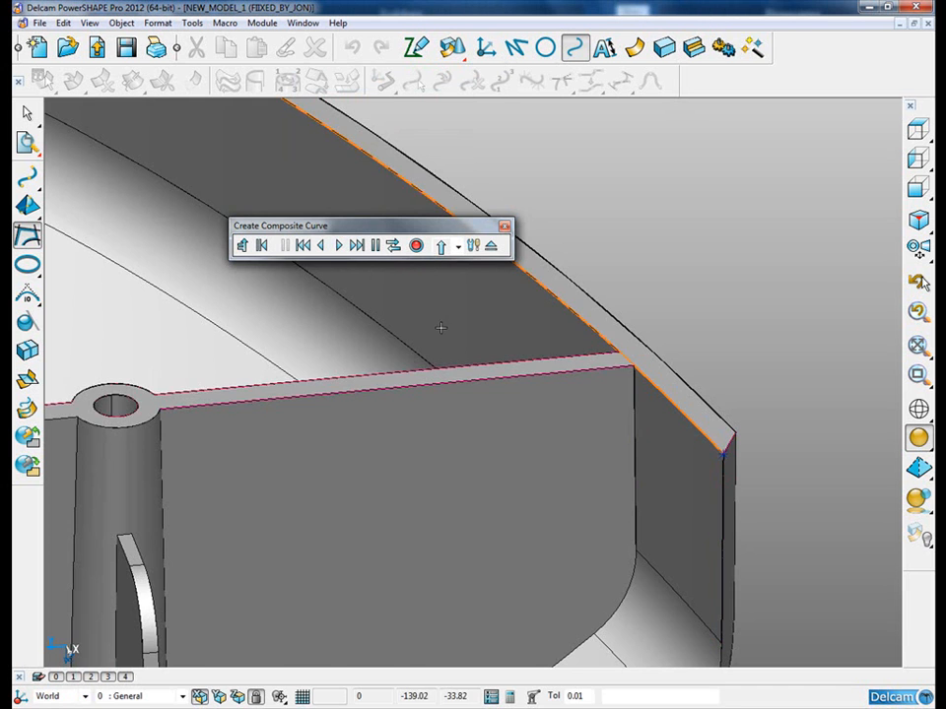
pyautogui.scroll(-7, 426, 384)
pyautogui.moveTo(260, 437)
pyautogui.keyDown('shift'); pyautogui.mouseDown(button='middle')
pyautogui.moveTo(675, 329)
pyautogui.moveTo(588, 368)
pyautogui.mouseUp(button='middle'); pyautogui.keyUp('shift')
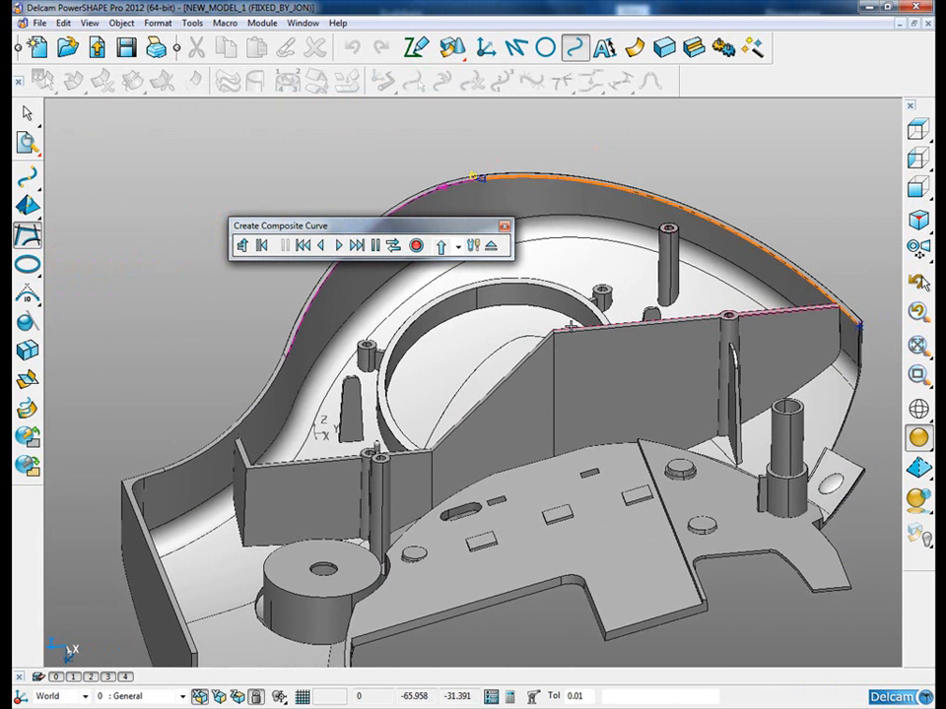
pyautogui.click(338, 246)
pyautogui.click(340, 248)
pyautogui.click(340, 247)
pyautogui.click(339, 247)
pyautogui.click(340, 247)
pyautogui.click(416, 245)
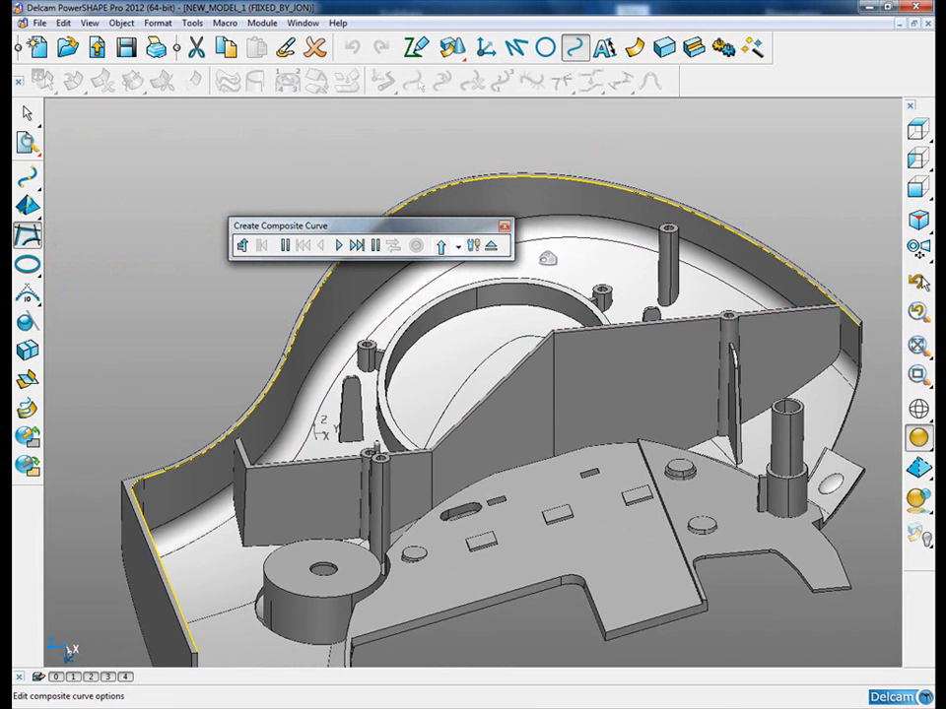
pyautogui.click(491, 245)
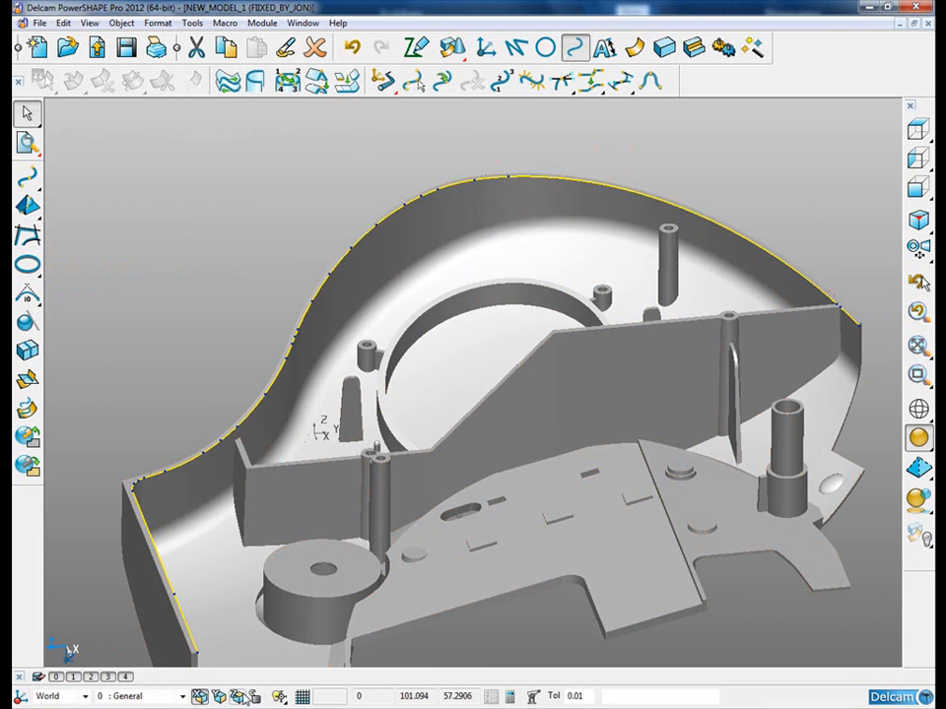
# Step: Create one copy of the inner rim curve offset by a distance of -1, using Z as the principal axis
pyautogui.click(36, 143)
pyautogui.click(59, 143)
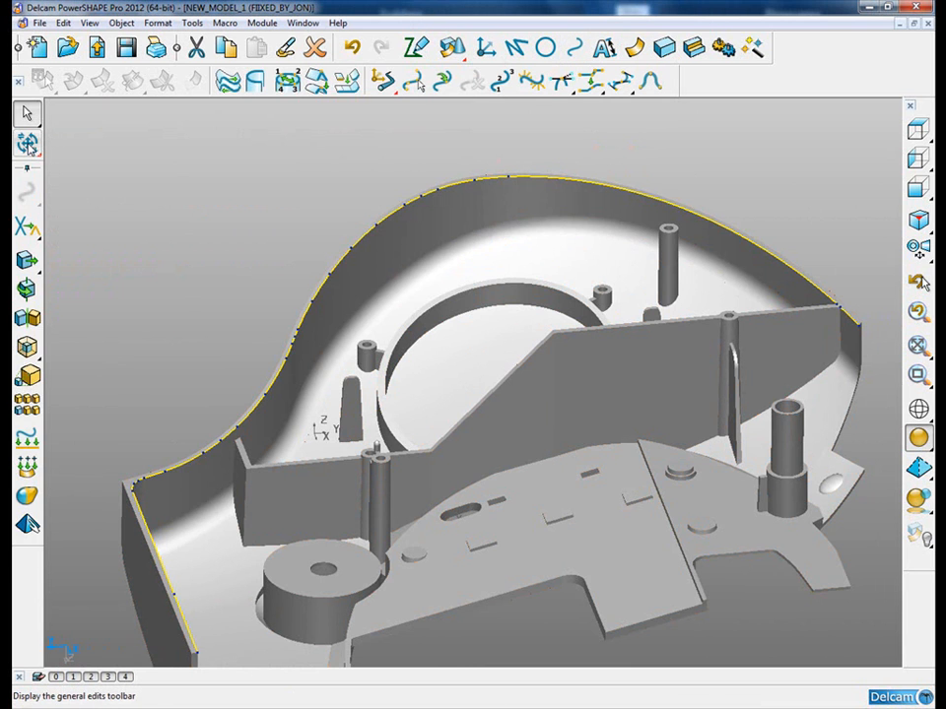
pyautogui.click(32, 347)
pyautogui.doubleClick(470, 201)
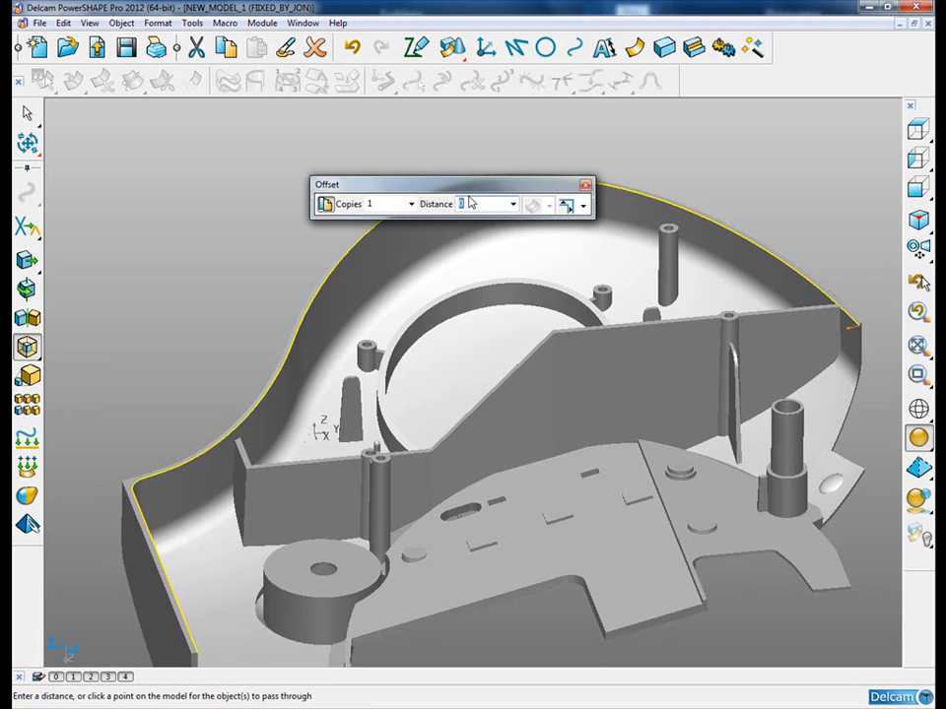
pyautogui.write('-1')
pyautogui.press('Return')
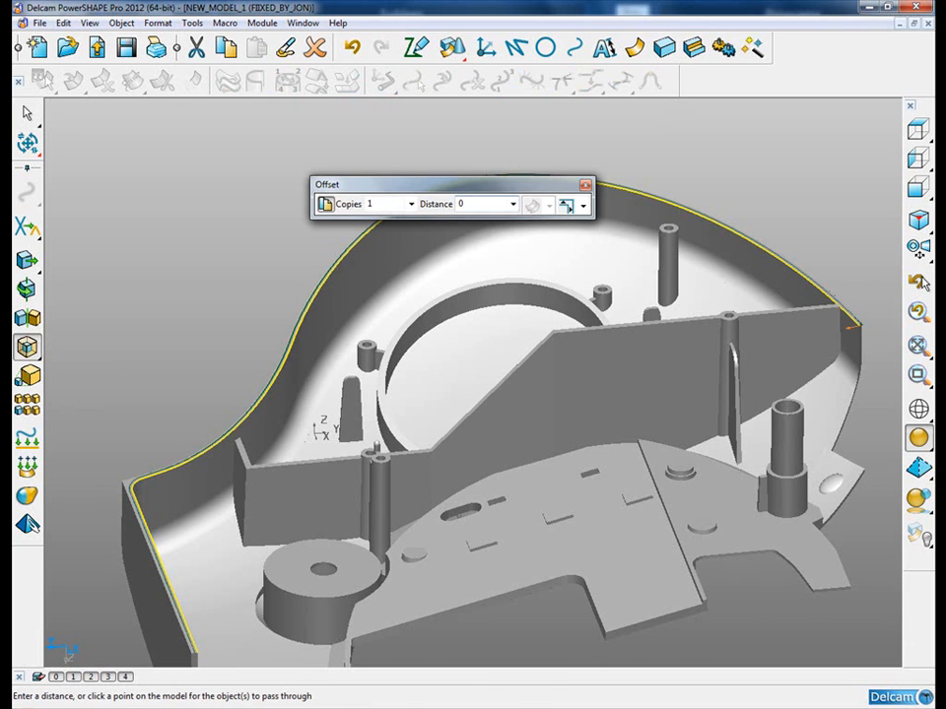
pyautogui.click(585, 184)
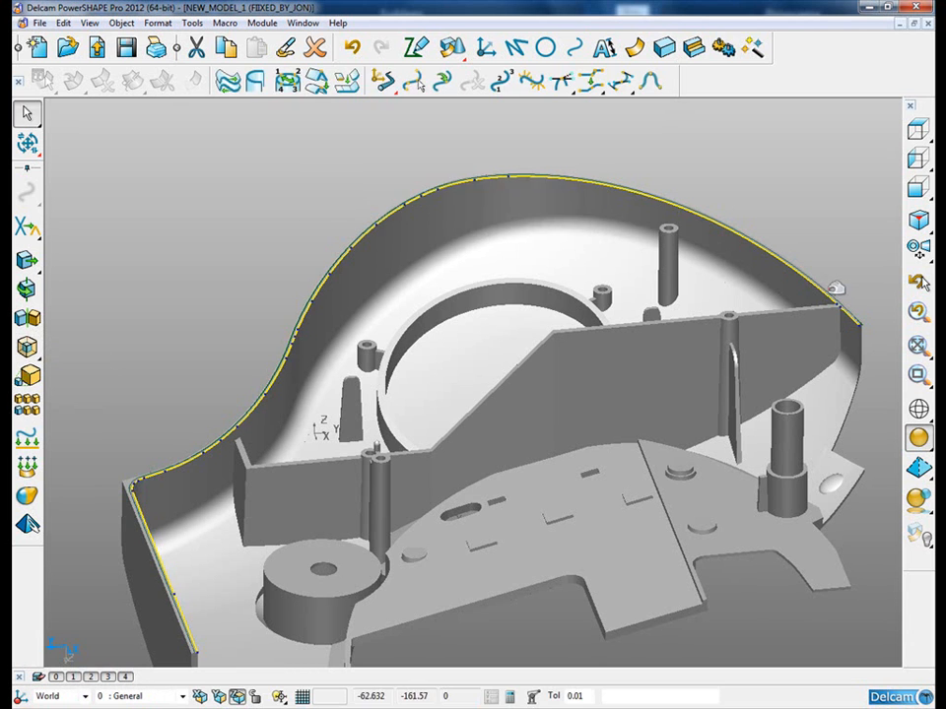
# Step: Divide the housing's top rim faces with the offset curve, projecting the wireframe along the active workplane's principal axis
pyautogui.scroll(5, 867, 344)
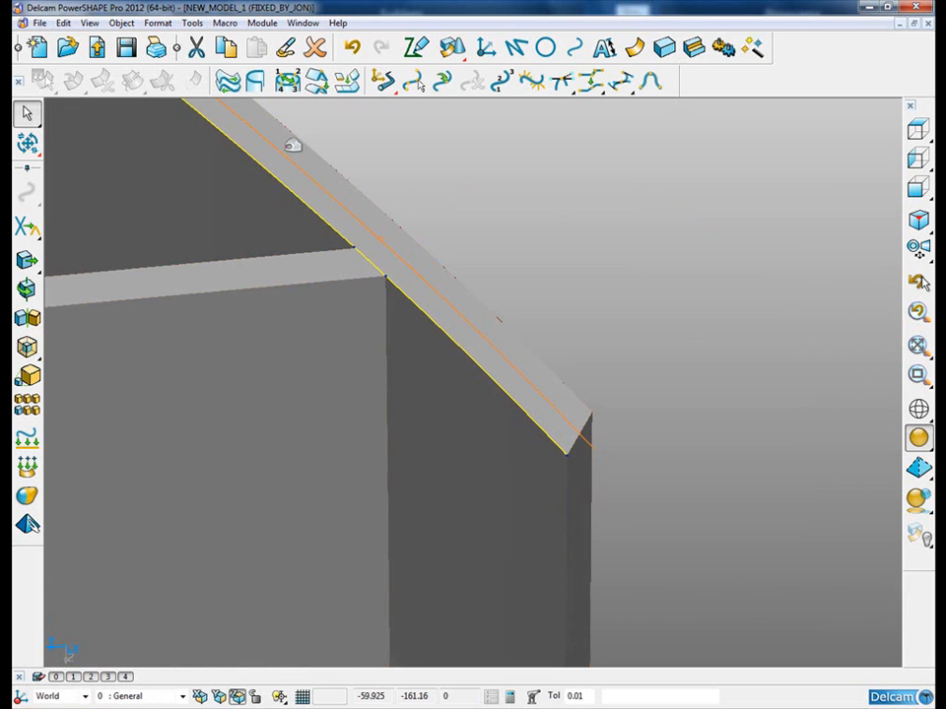
pyautogui.click(249, 482)
pyautogui.click(163, 80)
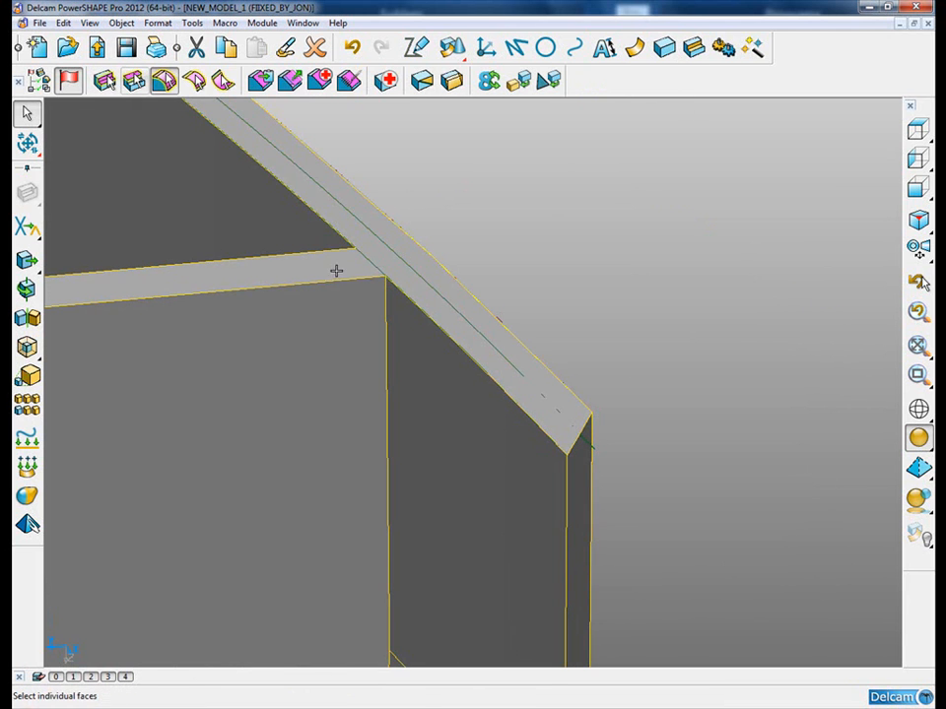
pyautogui.click(312, 267)
pyautogui.scroll(-5, 312, 267)
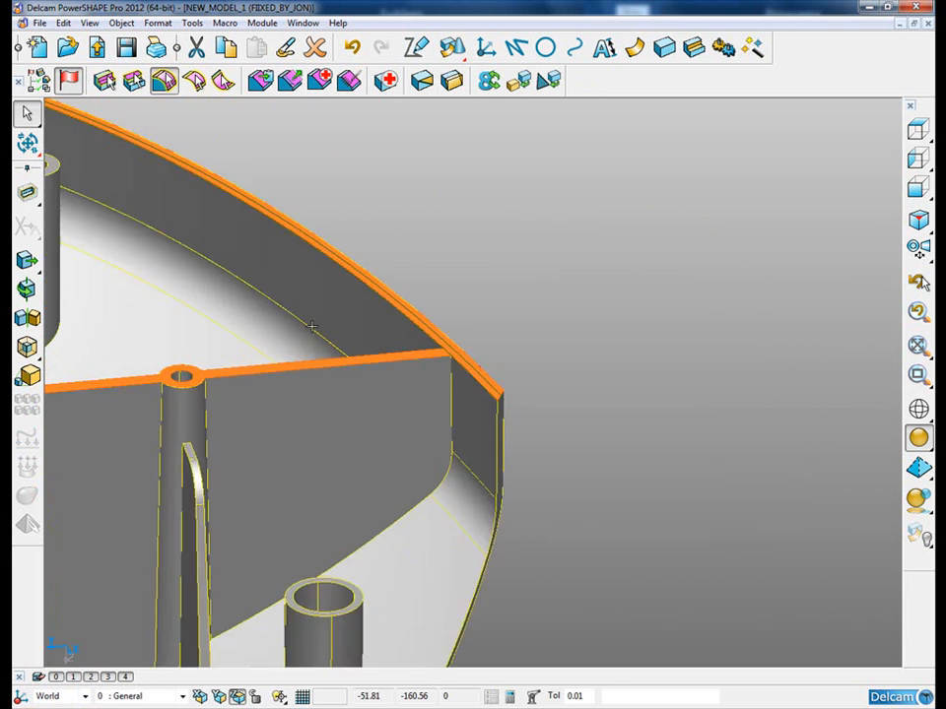
pyautogui.scroll(5, 478, 384)
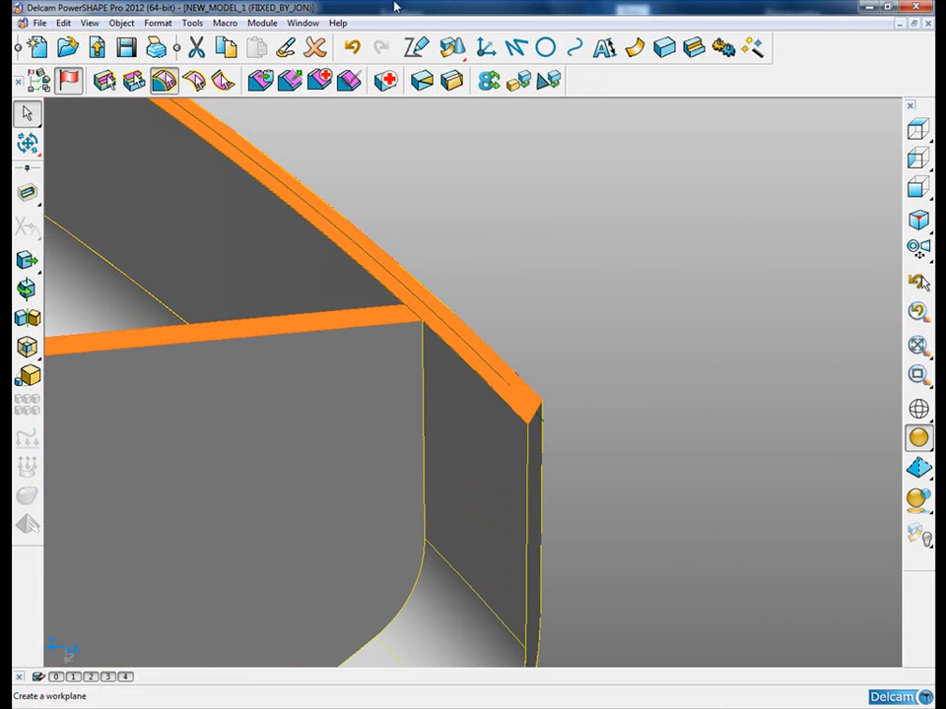
pyautogui.click(424, 84)
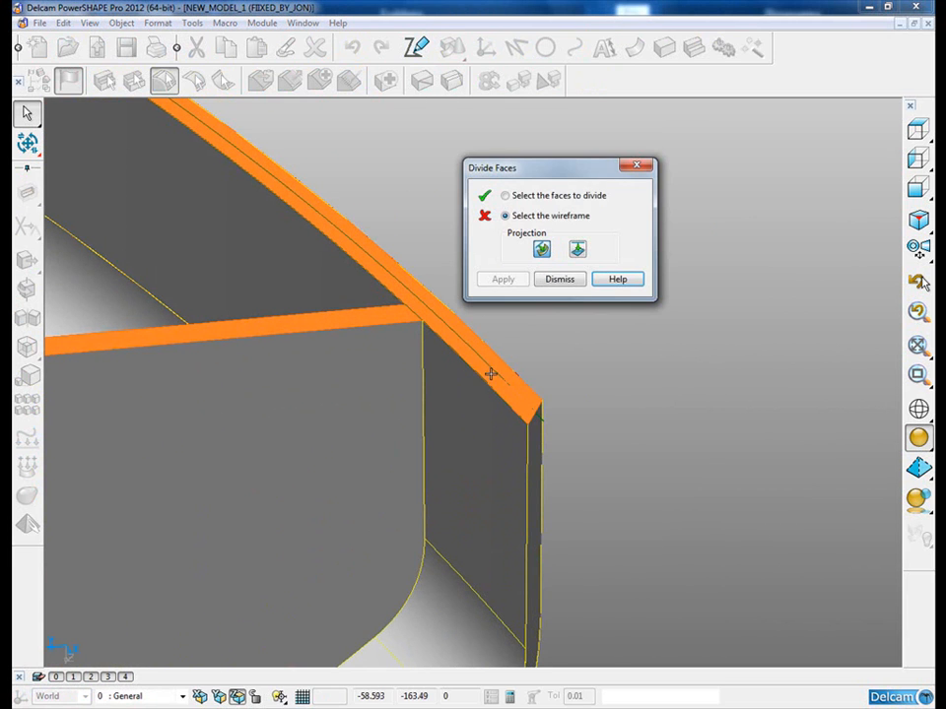
pyautogui.click(482, 344)
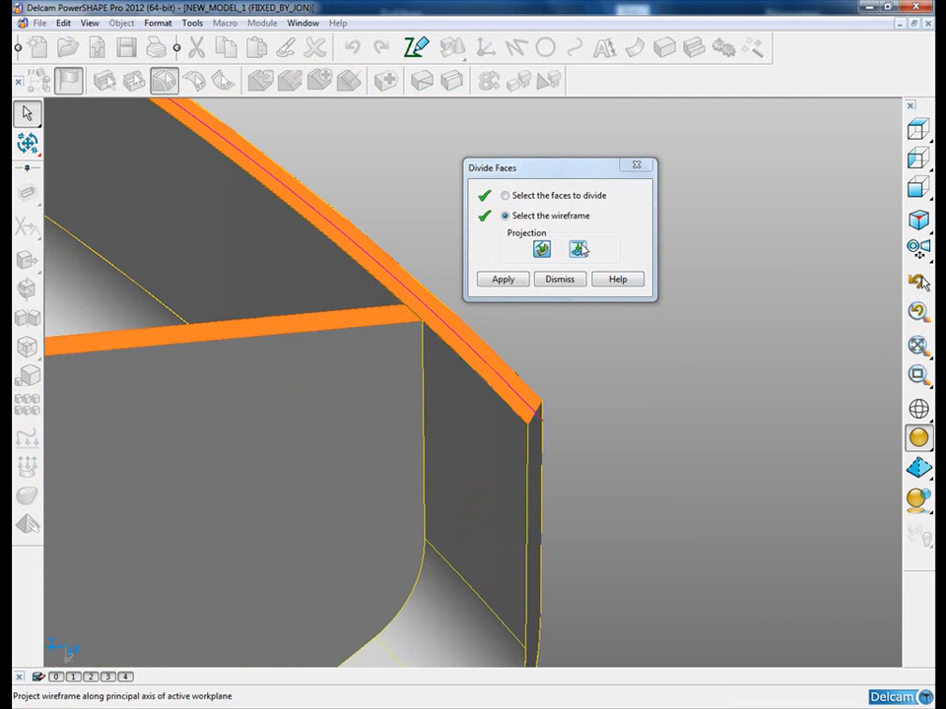
pyautogui.click(513, 279)
pyautogui.click(569, 395)
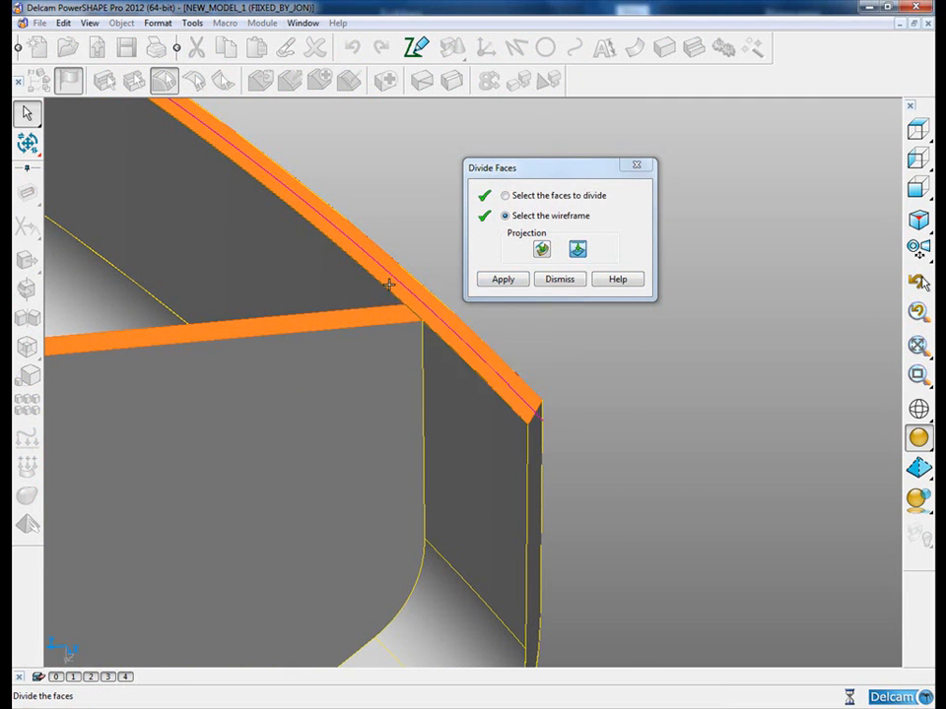
pyautogui.click(559, 280)
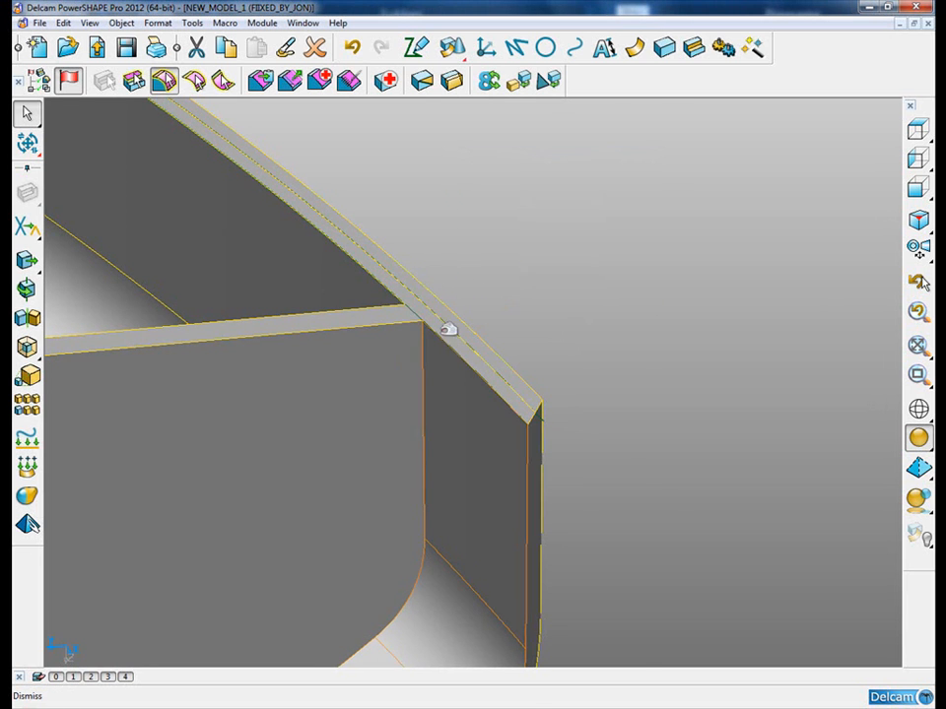
# Step: Select only the outer strip of the divided rim face next to the dividing wall junction
pyautogui.scroll(3, 409, 349)
pyautogui.click(443, 331)
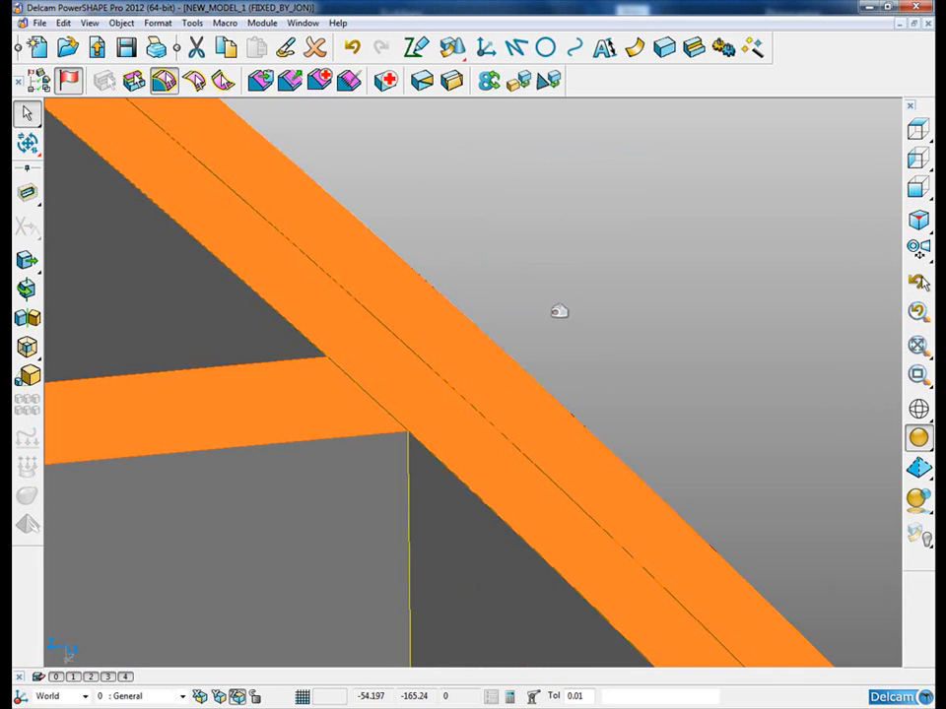
pyautogui.click(557, 310)
pyautogui.click(505, 406)
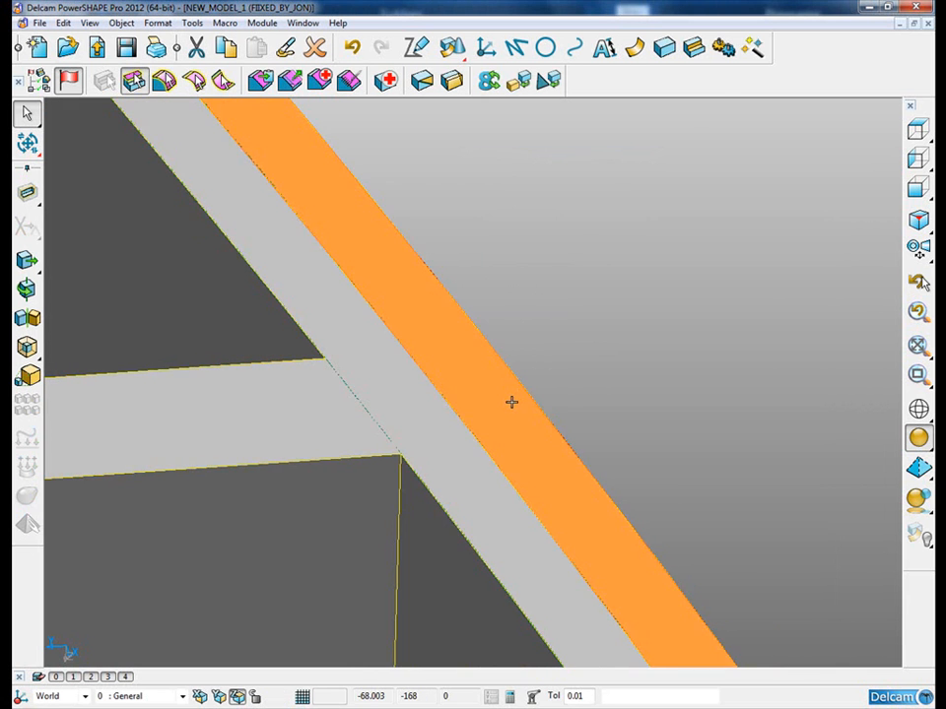
# Step: Add the remaining outer rim strips, along the curved wall and around the square corner, to the face selection
pyautogui.scroll(-5, 530, 382)
pyautogui.scroll(-3, 505, 439)
pyautogui.scroll(-5, 345, 346)
pyautogui.keyDown('shift'); pyautogui.moveTo(363, 364); pyautogui.dragTo(811, 413, button='middle'); pyautogui.keyUp('shift')
pyautogui.keyDown('ctrl'); pyautogui.keyDown('shift'); pyautogui.moveTo(438, 208); pyautogui.dragTo(506, 265, button='middle'); pyautogui.keyUp('shift'); pyautogui.keyUp('ctrl')
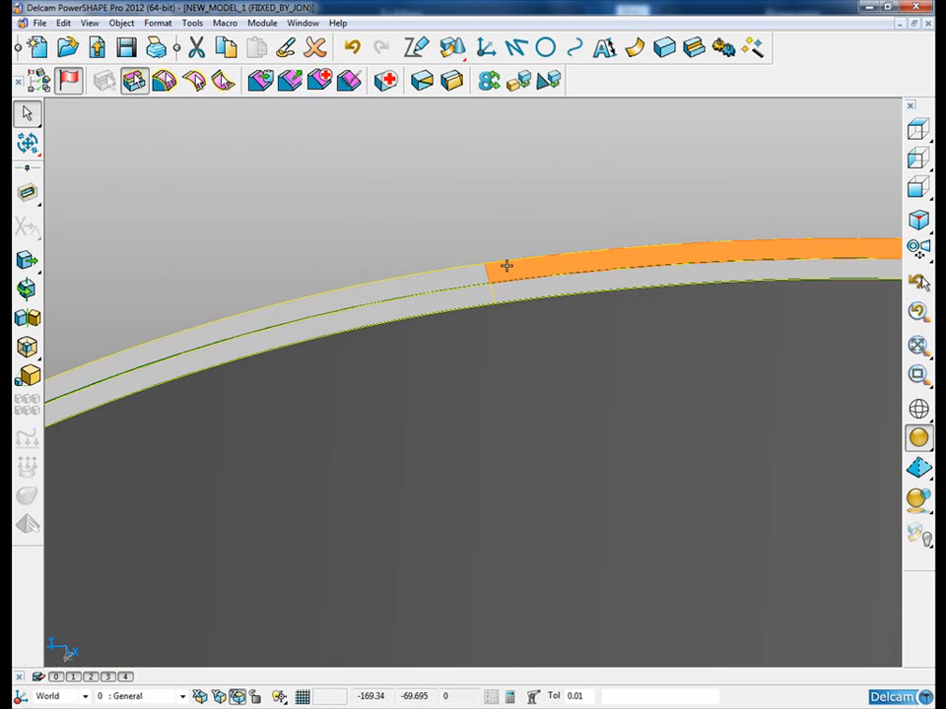
pyautogui.keyDown('shift'); pyautogui.click(447, 273); pyautogui.keyUp('shift')
pyautogui.scroll(-5, 397, 259)
pyautogui.keyDown('shift'); pyautogui.moveTo(229, 540); pyautogui.dragTo(453, 123, button='middle'); pyautogui.keyUp('shift')
pyautogui.keyDown('ctrl'); pyautogui.keyDown('shift'); pyautogui.moveTo(67, 441); pyautogui.dragTo(274, 561, button='middle'); pyautogui.keyUp('shift'); pyautogui.keyUp('ctrl')
pyautogui.keyDown('shift'); pyautogui.click(127, 371); pyautogui.keyUp('shift')
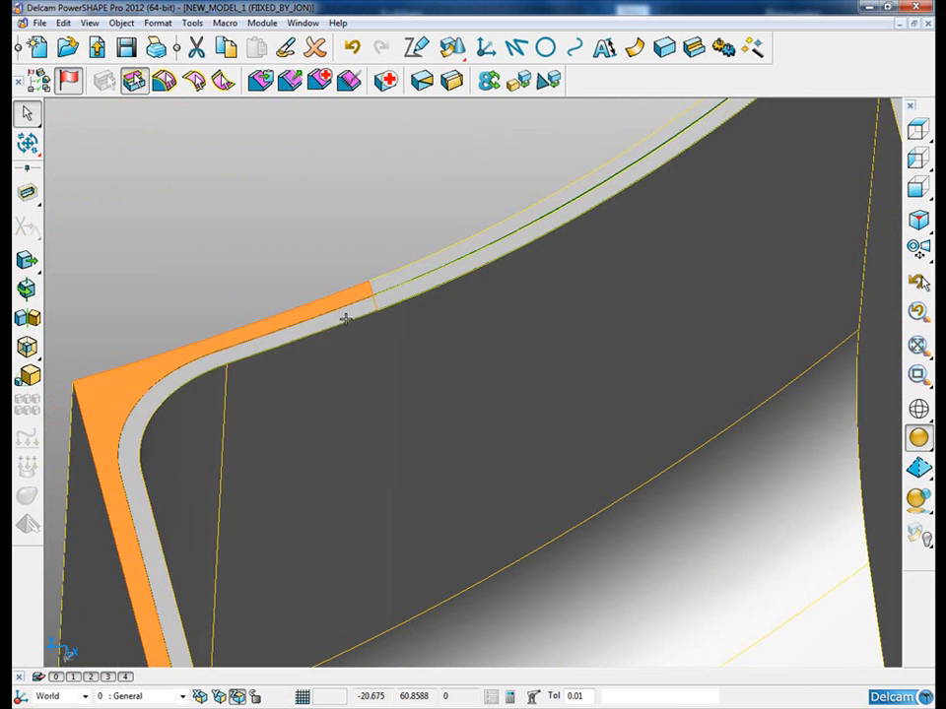
pyautogui.keyDown('shift'); pyautogui.click(392, 282); pyautogui.keyUp('shift')
pyautogui.scroll(-3, 413, 312)
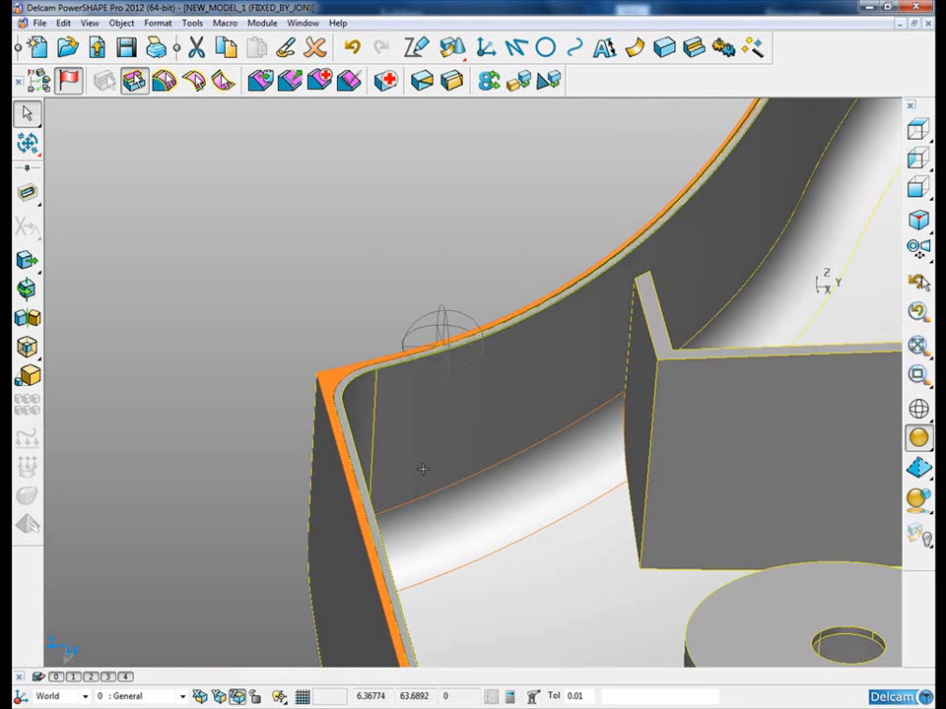
# Step: Move the selected outer rim faces by -1 along the Z axis and clear the selection
pyautogui.moveTo(421, 469); pyautogui.dragTo(374, 384, button='middle')
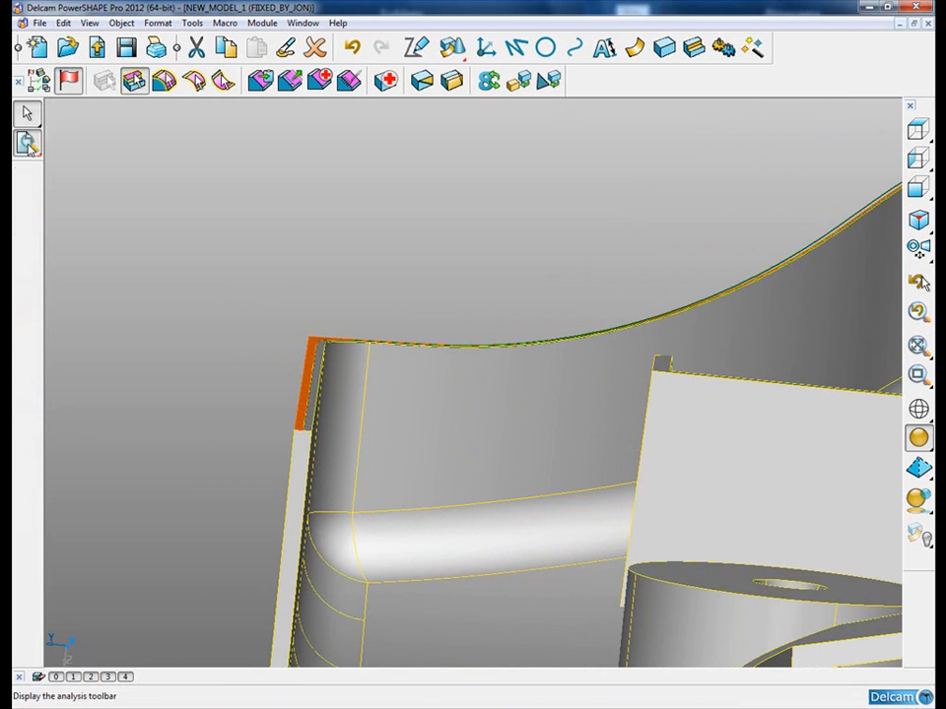
pyautogui.click(26, 259)
pyautogui.click(597, 204)
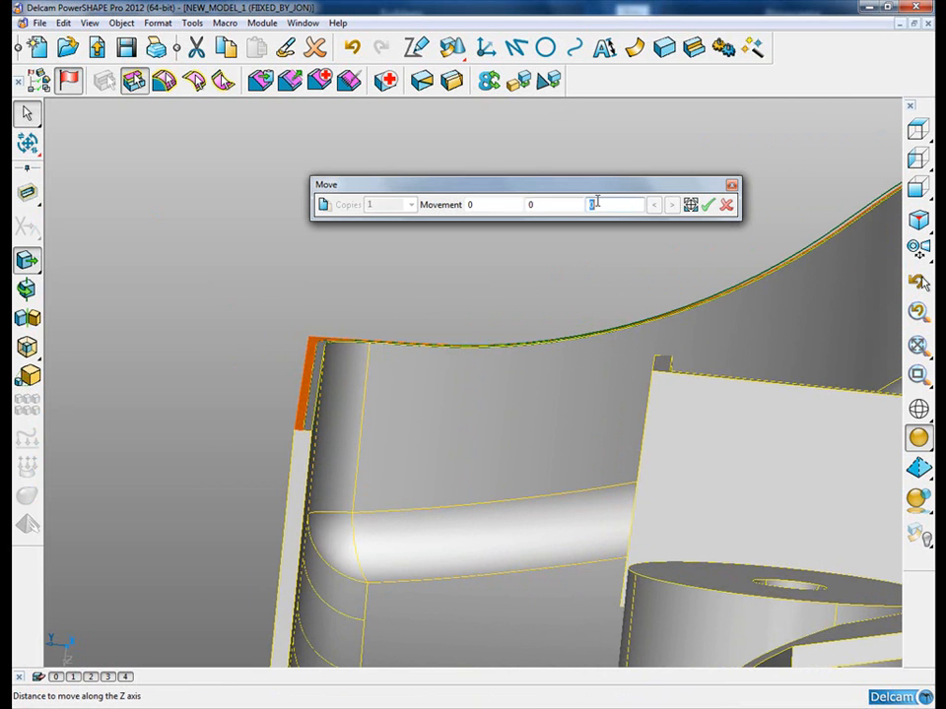
pyautogui.write('-1')
pyautogui.press('Return')
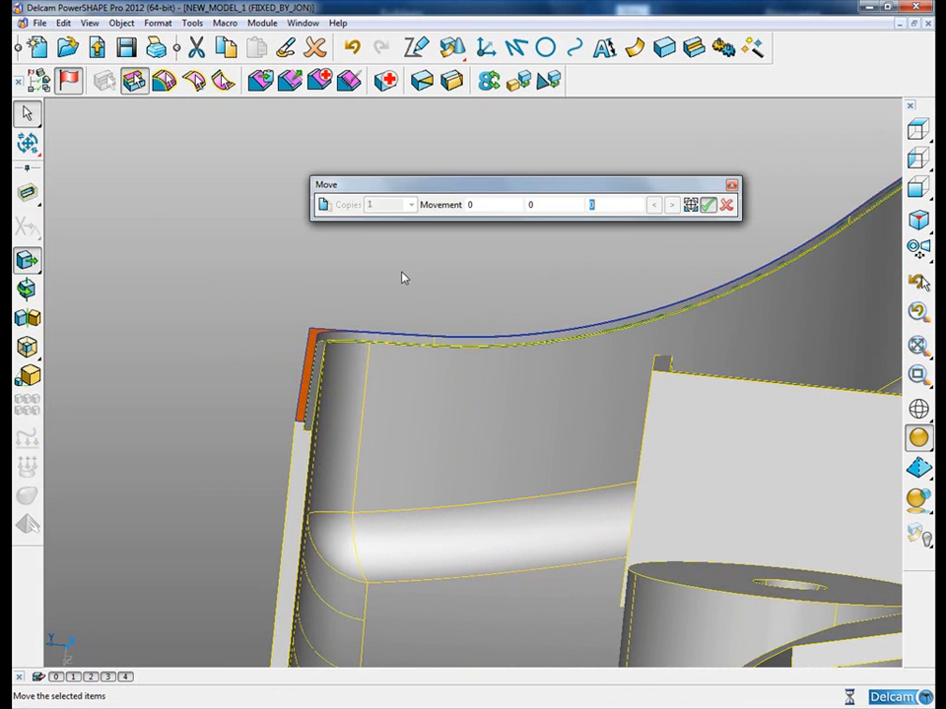
pyautogui.press('Escape')
pyautogui.click(420, 242)
# Step: Examine the stepped lip around the housing rim from inside and outside, and the whole housing in several isometric views
pyautogui.moveTo(432, 236); pyautogui.dragTo(496, 193, button='middle')
pyautogui.keyDown('ctrl'); pyautogui.keyDown('shift'); pyautogui.moveTo(205, 277); pyautogui.dragTo(496, 430, button='middle'); pyautogui.keyUp('shift'); pyautogui.keyUp('ctrl')
pyautogui.scroll(-3, 496, 461)
pyautogui.scroll(-3, 690, 380)
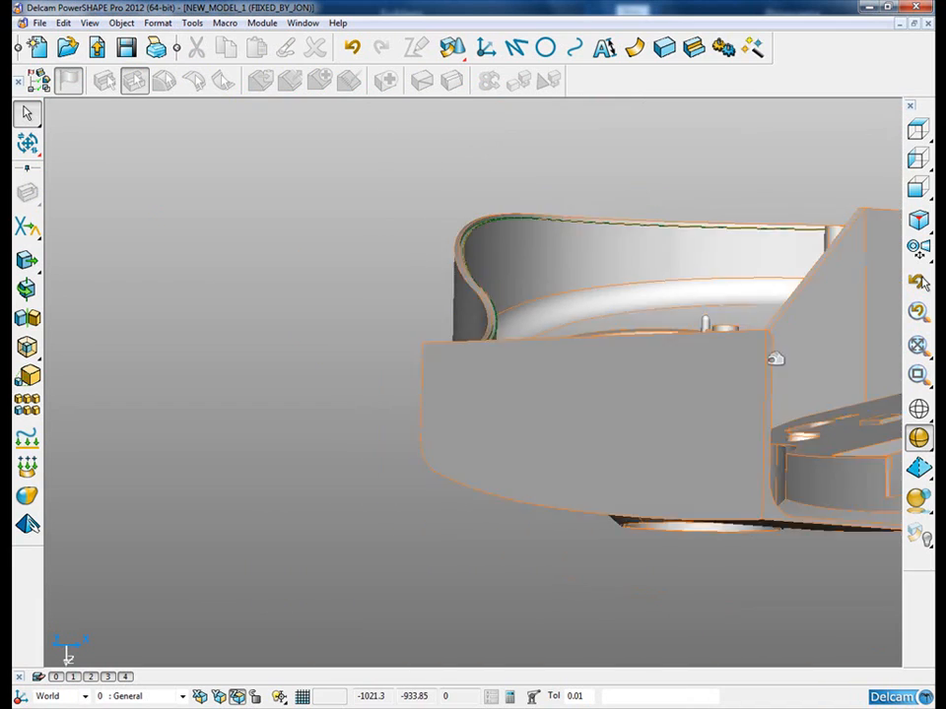
pyautogui.moveTo(778, 360); pyautogui.dragTo(601, 374, button='middle')
pyautogui.keyDown('shift'); pyautogui.moveTo(792, 331); pyautogui.dragTo(405, 355, button='middle'); pyautogui.keyUp('shift')
pyautogui.moveTo(782, 301); pyautogui.dragTo(589, 301, button='middle')
pyautogui.moveTo(475, 164); pyautogui.dragTo(539, 129, button='middle')
pyautogui.keyDown('shift'); pyautogui.moveTo(767, 213); pyautogui.dragTo(675, 336, button='middle'); pyautogui.keyUp('shift')
pyautogui.moveTo(772, 283); pyautogui.dragTo(699, 298, button='middle')
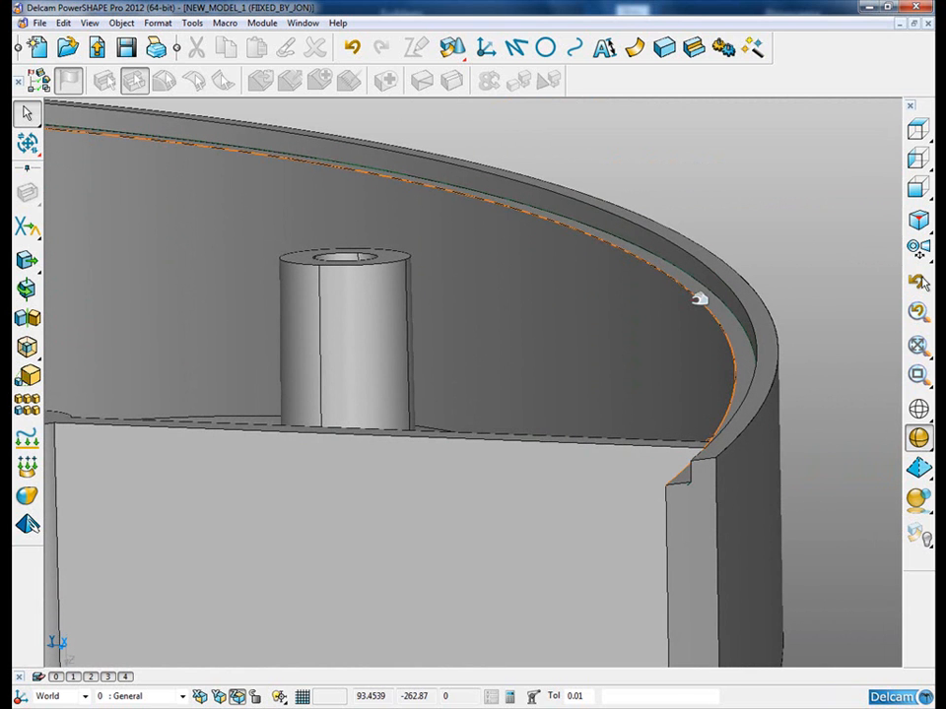
pyautogui.keyDown('ctrl'); pyautogui.moveTo(669, 273); pyautogui.dragTo(647, 312, button='middle'); pyautogui.keyUp('ctrl')
pyautogui.hotkey('ctrl', '1')
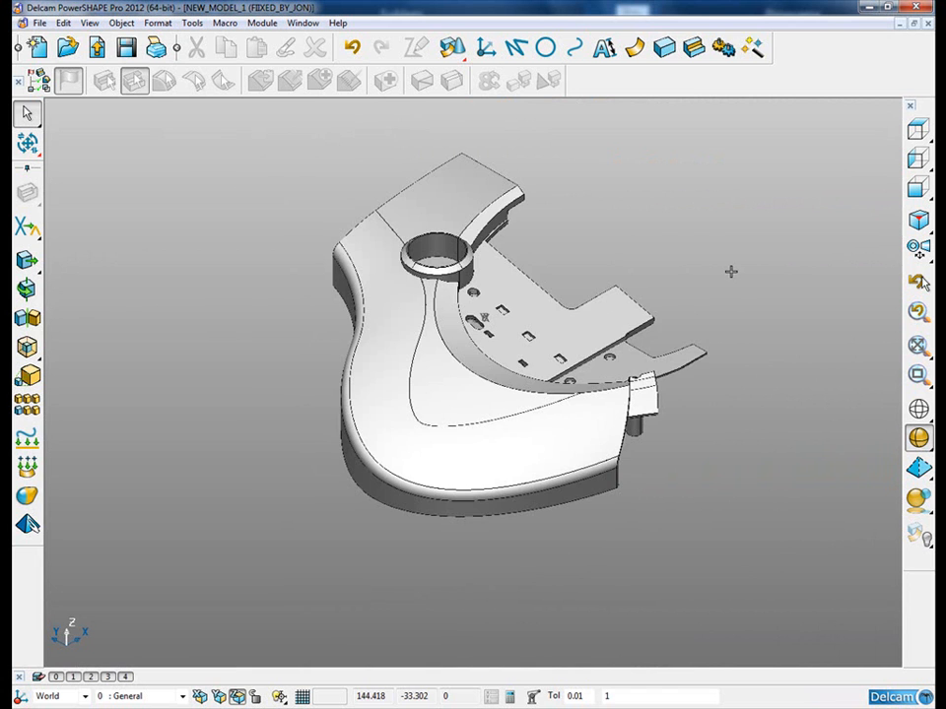
pyautogui.hotkey('ctrl', '3')
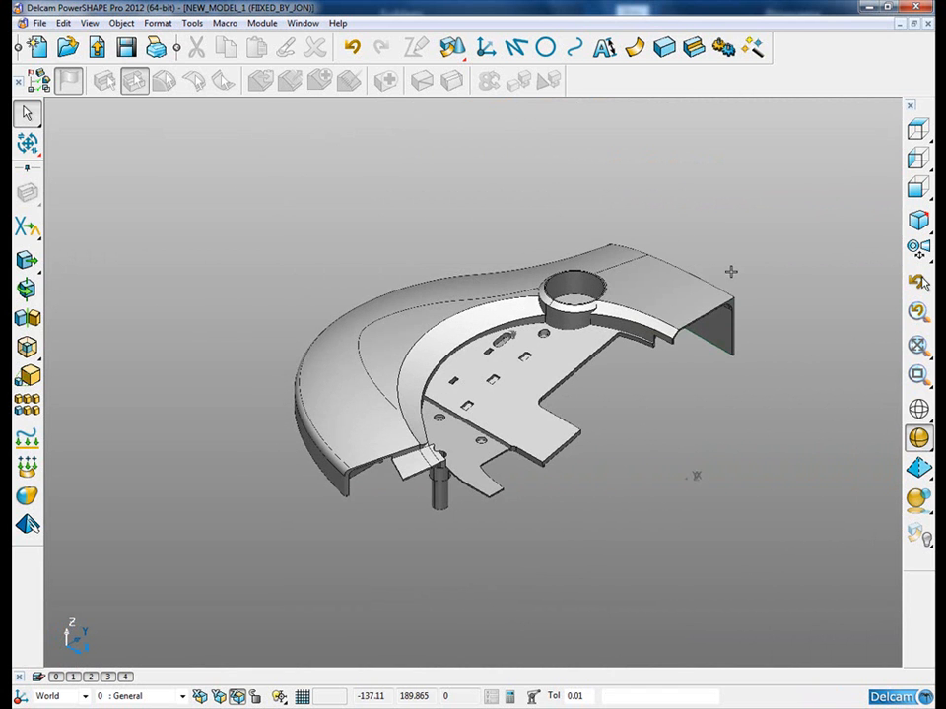
pyautogui.hotkey('ctrl', '9')
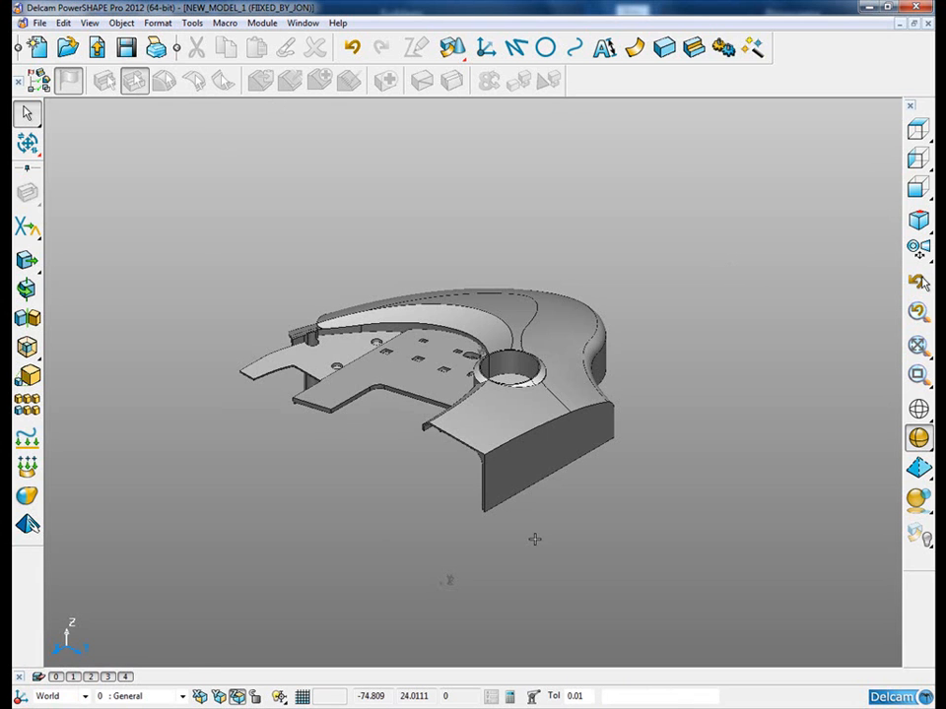
# Step: Show the solid feature tree, recognise the 8 mm round hole beside the plate's end tab as a plain hole feature, and expand the solid's features
pyautogui.hotkey('ctrl', 't')
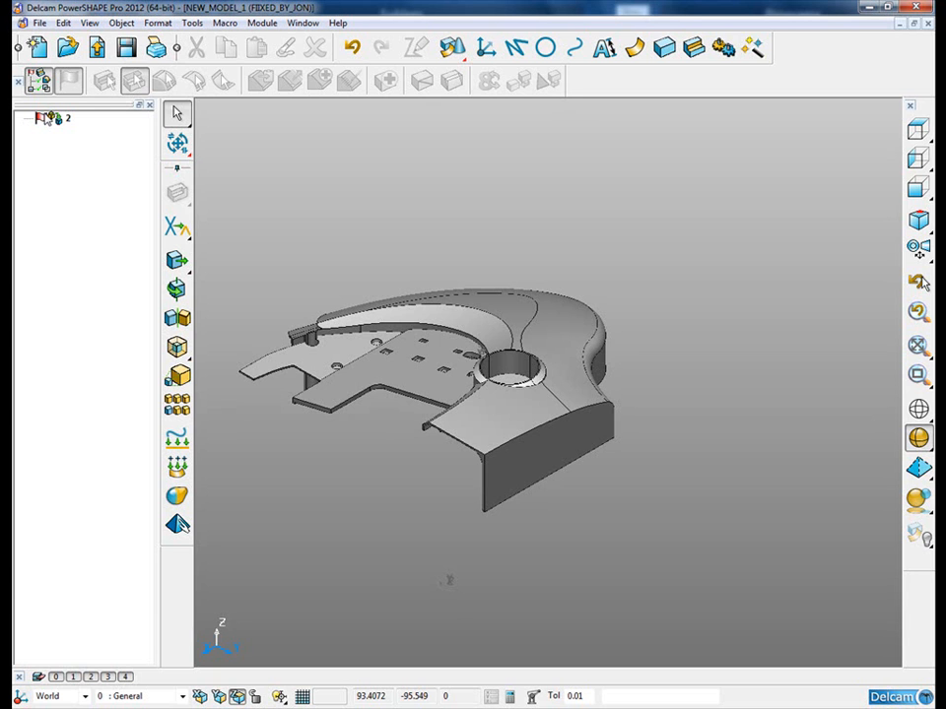
pyautogui.keyDown('ctrl'); pyautogui.keyDown('shift'); pyautogui.moveTo(277, 294); pyautogui.dragTo(369, 398, button='middle'); pyautogui.keyUp('shift'); pyautogui.keyUp('ctrl')
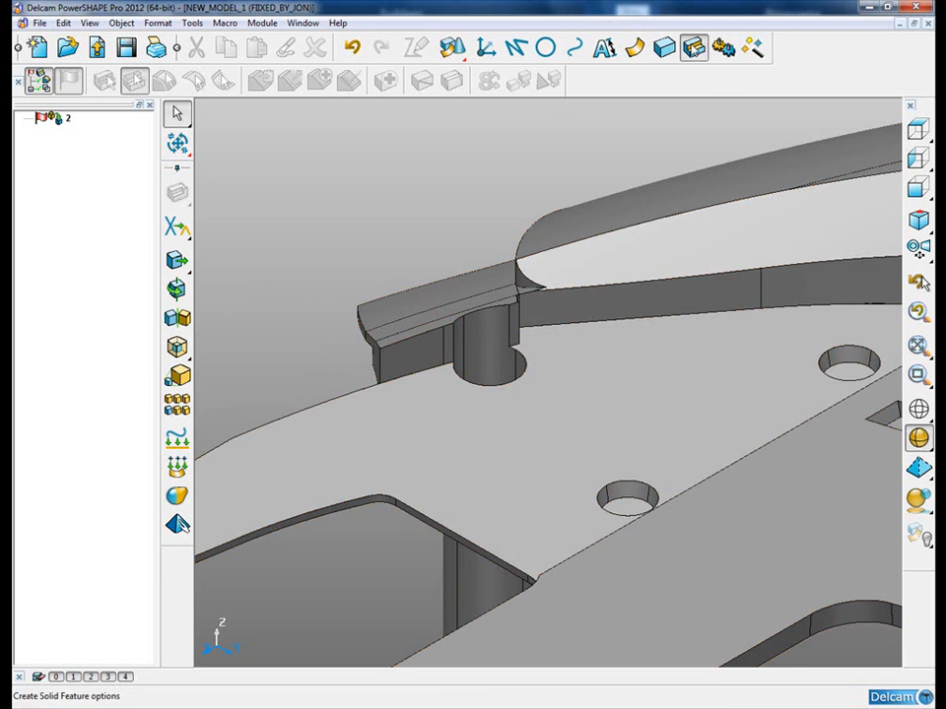
pyautogui.click(694, 48)
pyautogui.click(178, 379)
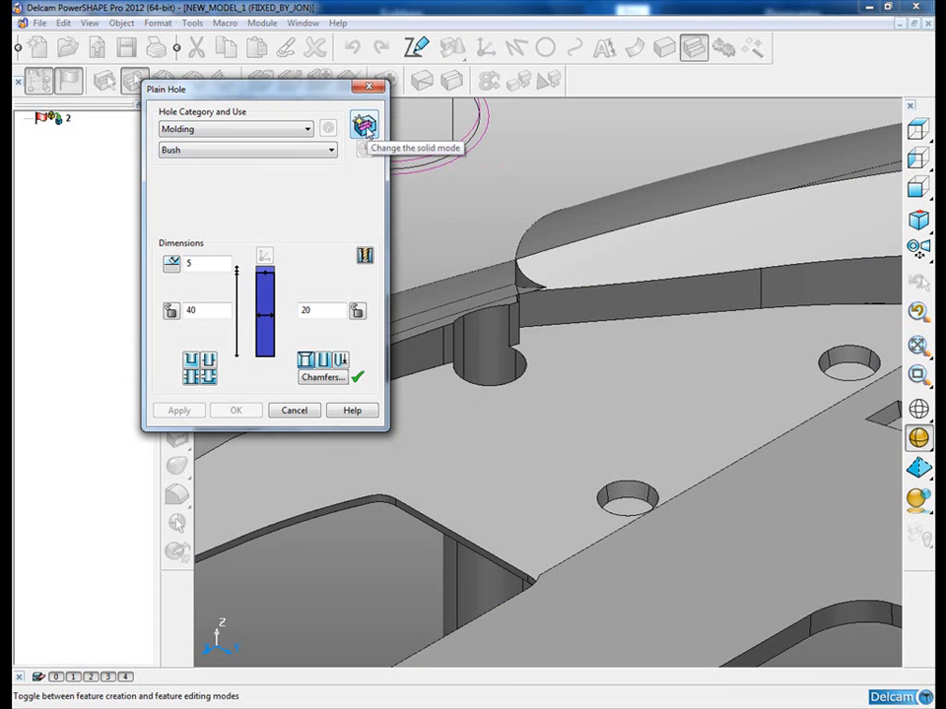
pyautogui.click(364, 126)
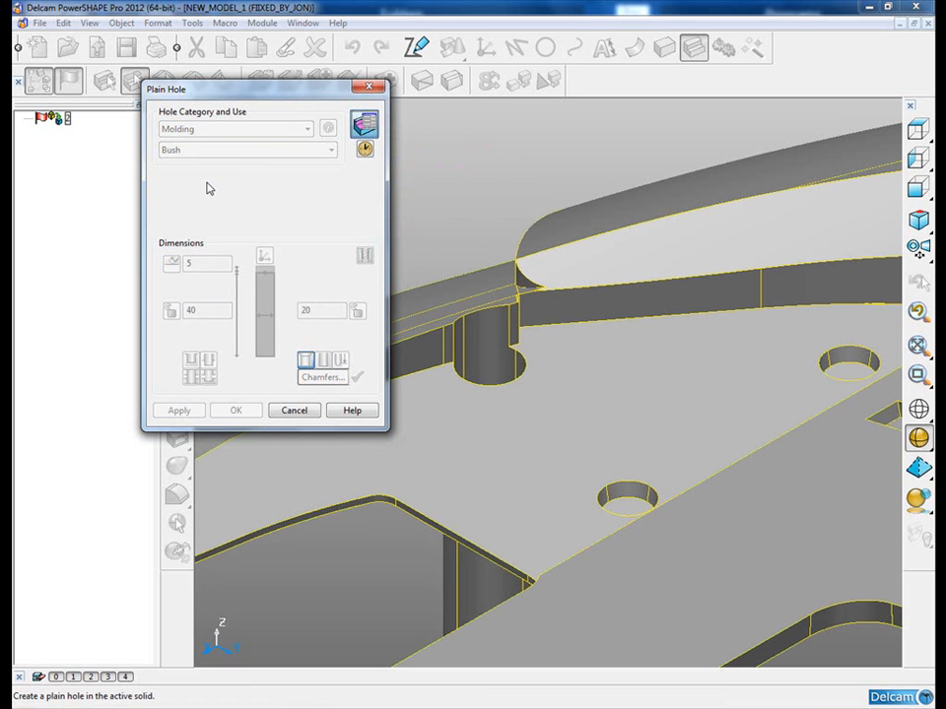
pyautogui.click(517, 379)
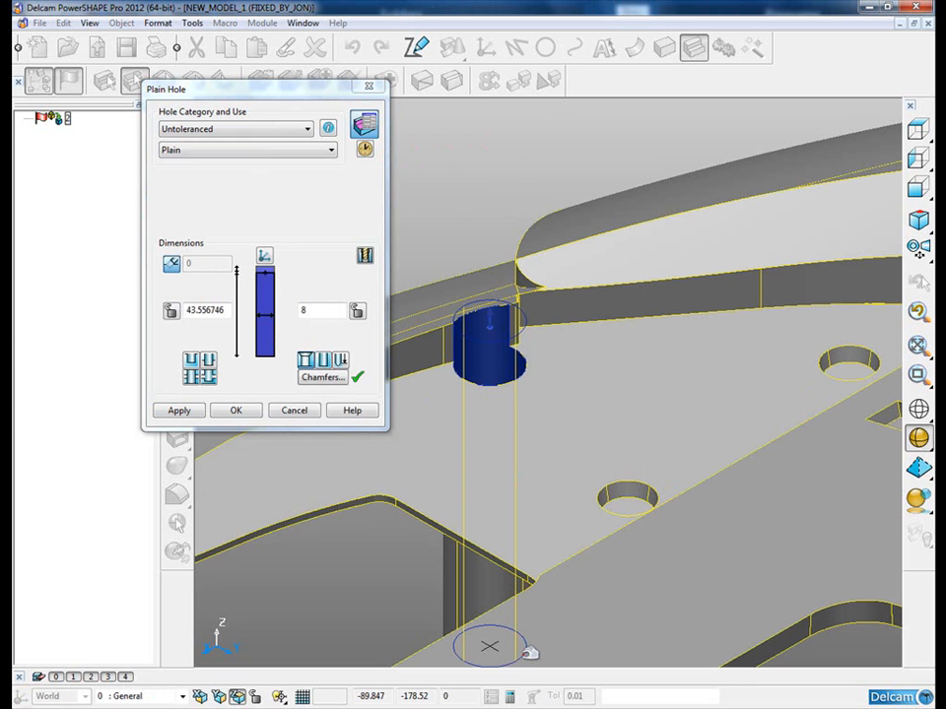
pyautogui.click(188, 411)
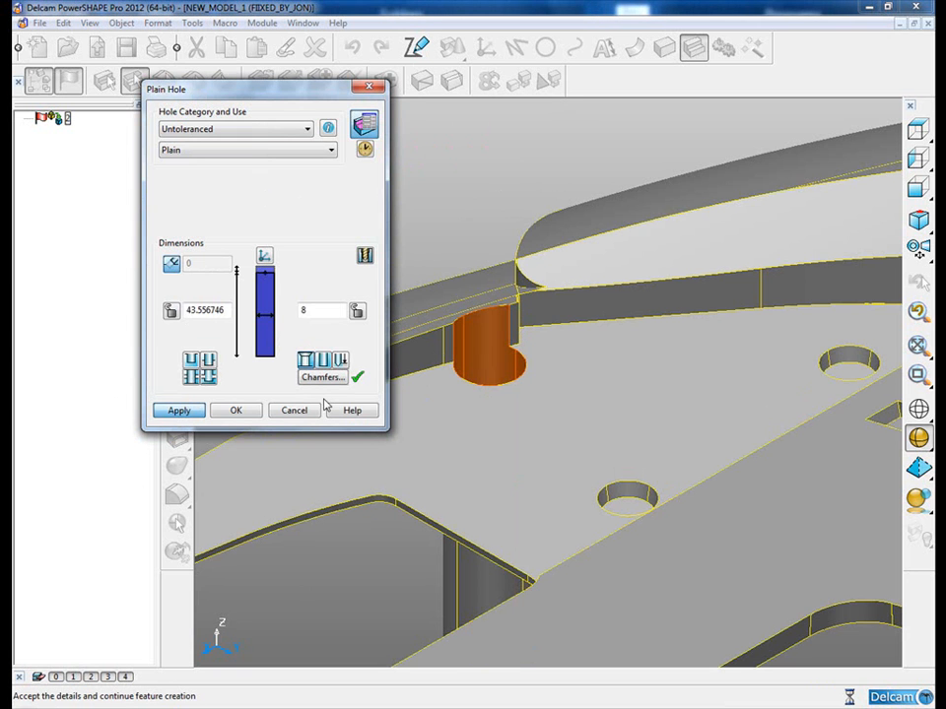
pyautogui.click(298, 411)
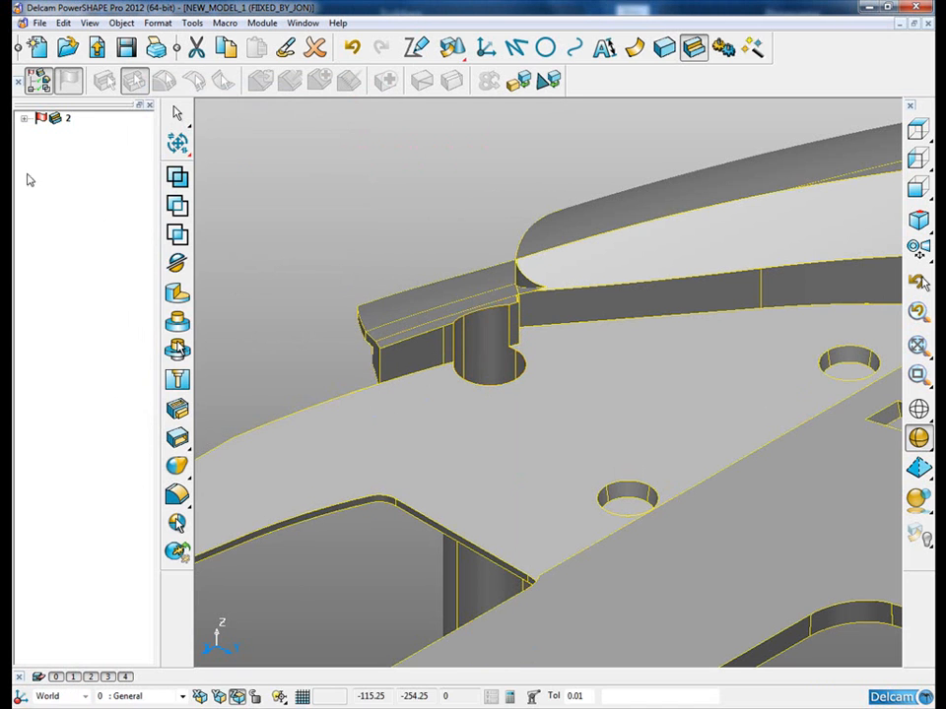
pyautogui.click(24, 119)
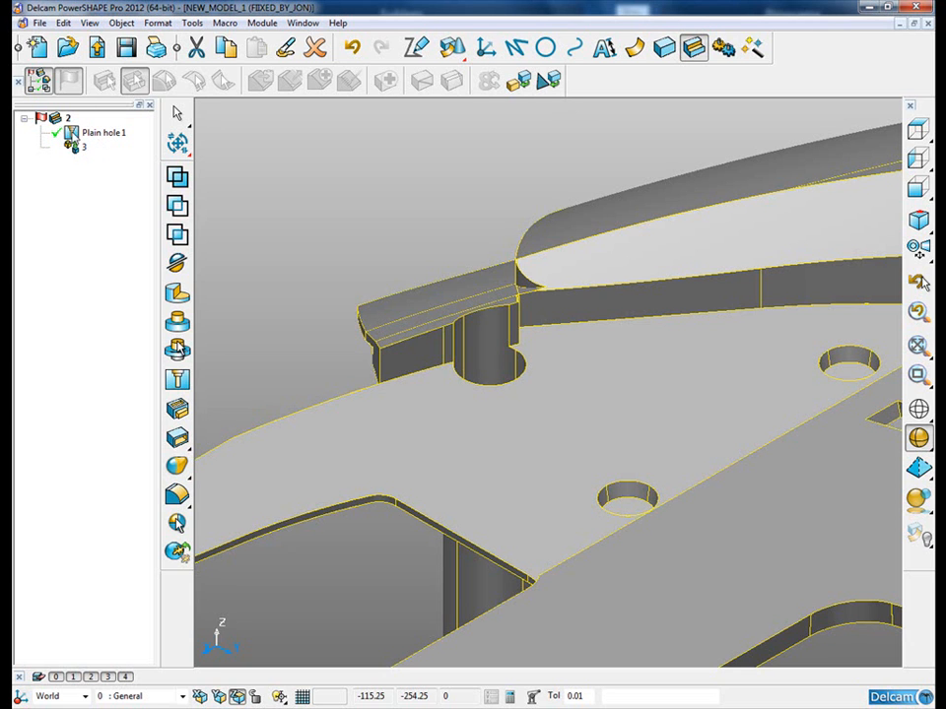
# Step: Suppress the recognised plain hole feature and unsuppress it again
pyautogui.click(57, 136)
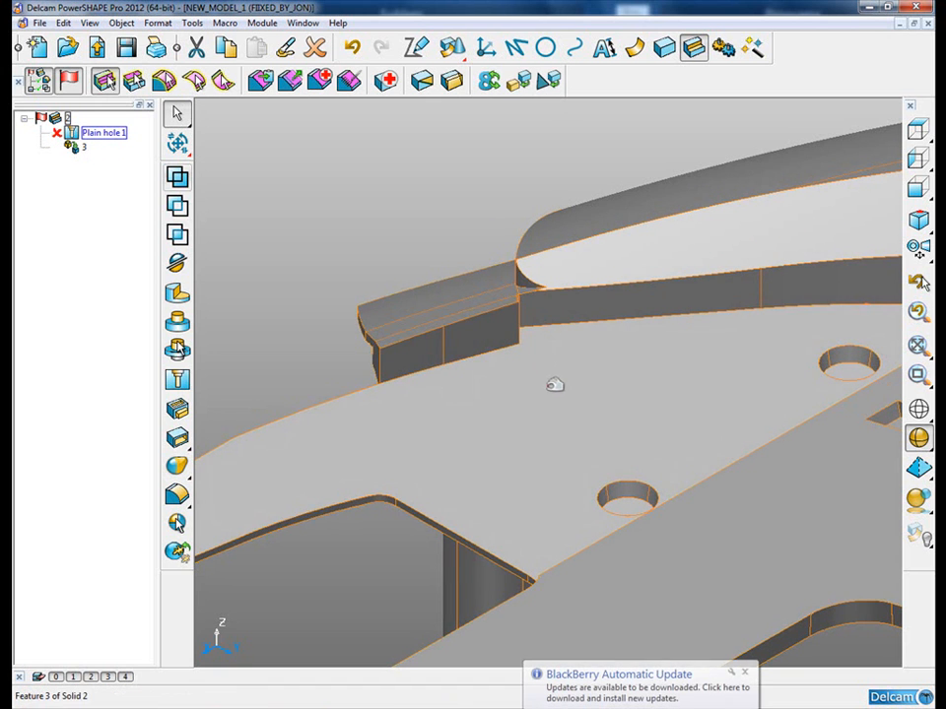
pyautogui.click(58, 135)
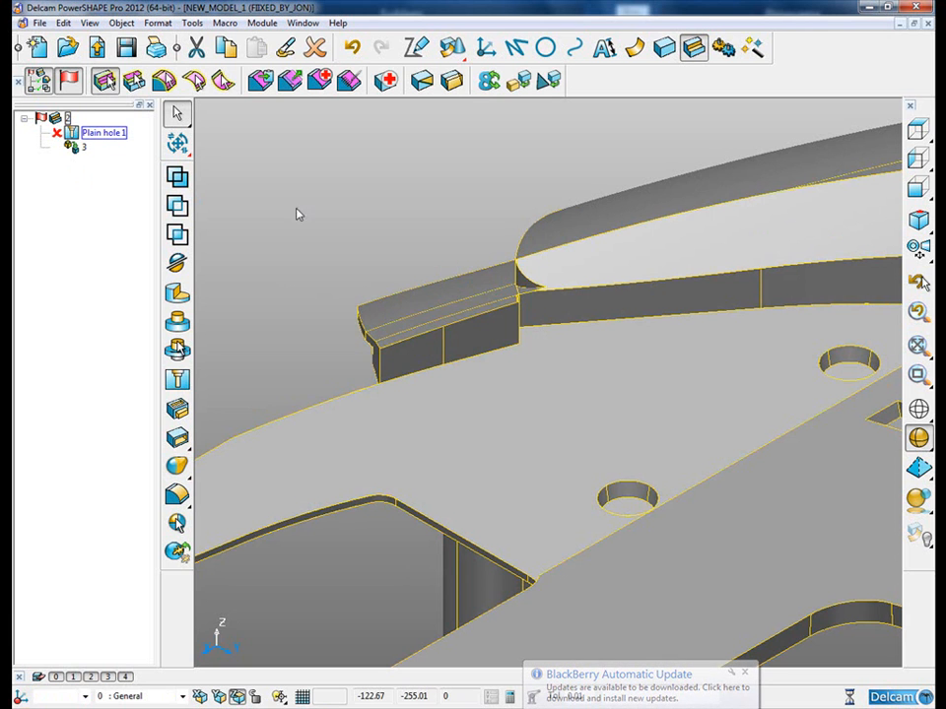
pyautogui.click(435, 268)
# Step: Examine the small faces and edges where the plate's end tab meets the curved wall beside the recognised hole
pyautogui.keyDown('ctrl'); pyautogui.keyDown('shift'); pyautogui.moveTo(422, 261); pyautogui.dragTo(555, 429, button='middle'); pyautogui.keyUp('shift'); pyautogui.keyUp('ctrl')
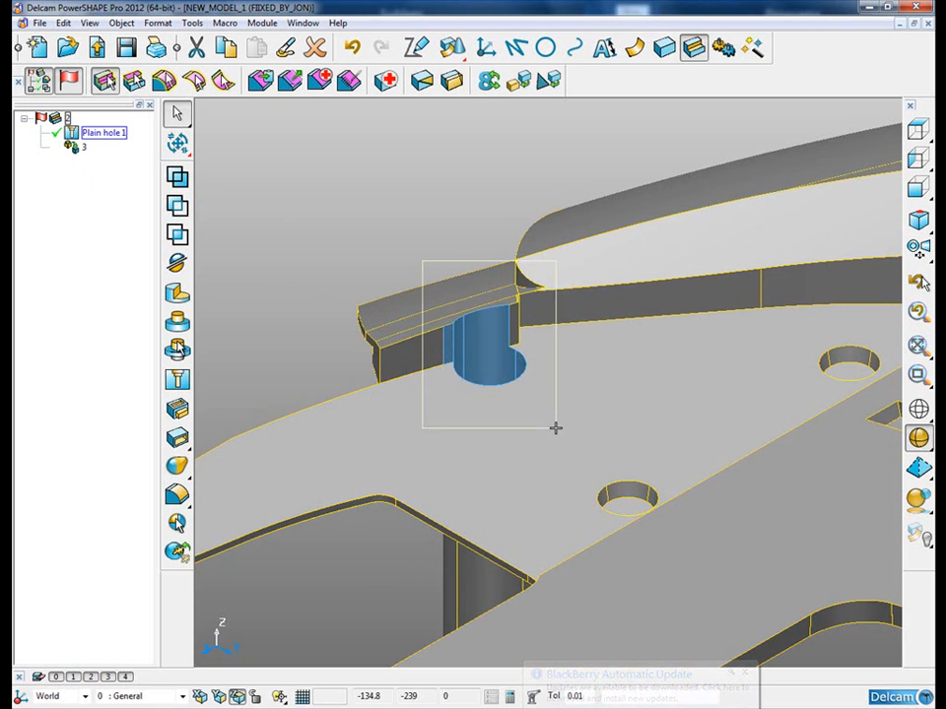
pyautogui.moveTo(597, 196)
pyautogui.keyDown('ctrl'); pyautogui.keyDown('shift'); pyautogui.mouseDown(button='middle')
pyautogui.moveTo(674, 294)
pyautogui.moveTo(595, 490)
pyautogui.mouseUp(button='middle'); pyautogui.keyUp('shift'); pyautogui.keyUp('ctrl')
pyautogui.scroll(4, 583, 349)
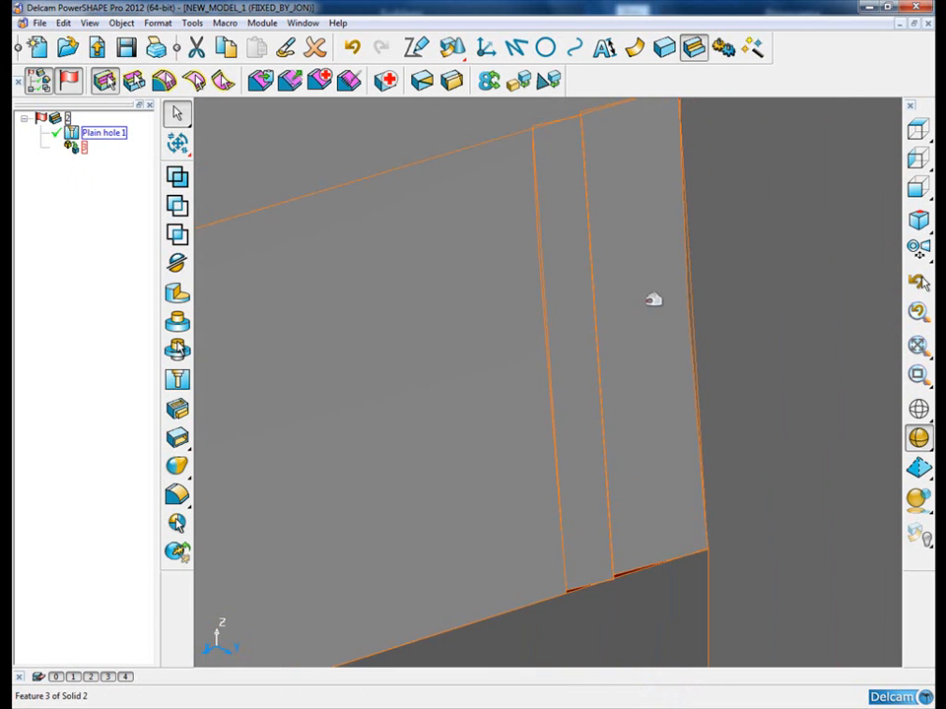
pyautogui.keyDown('shift'); pyautogui.moveTo(648, 291); pyautogui.dragTo(593, 486, button='middle'); pyautogui.keyUp('shift')
pyautogui.moveTo(594, 204)
pyautogui.keyDown('shift'); pyautogui.mouseDown(button='middle')
pyautogui.moveTo(603, 321)
pyautogui.moveTo(643, 456)
pyautogui.mouseUp(button='middle'); pyautogui.keyUp('shift')
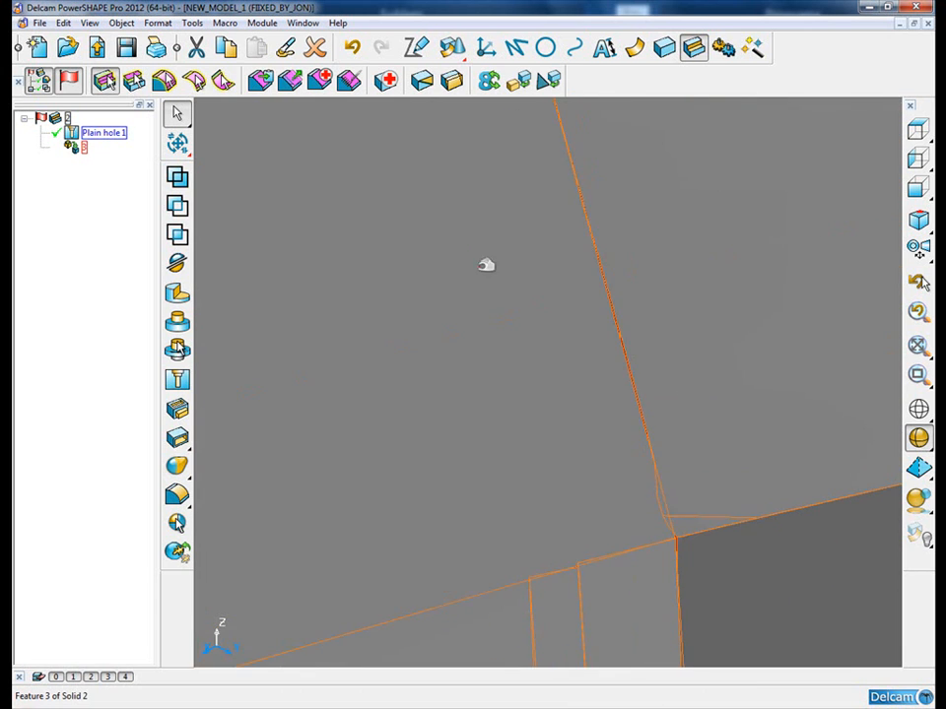
pyautogui.scroll(-6, 531, 365)
pyautogui.keyDown('shift'); pyautogui.moveTo(503, 449); pyautogui.dragTo(621, 299, button='middle'); pyautogui.keyUp('shift')
pyautogui.scroll(-4, 620, 299)
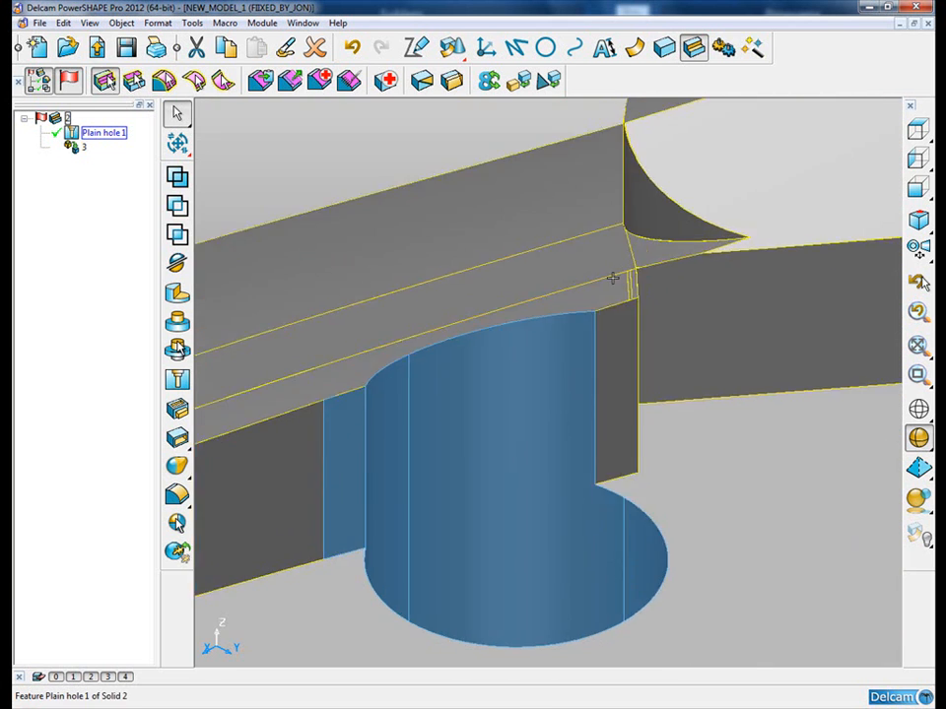
pyautogui.click(340, 171)
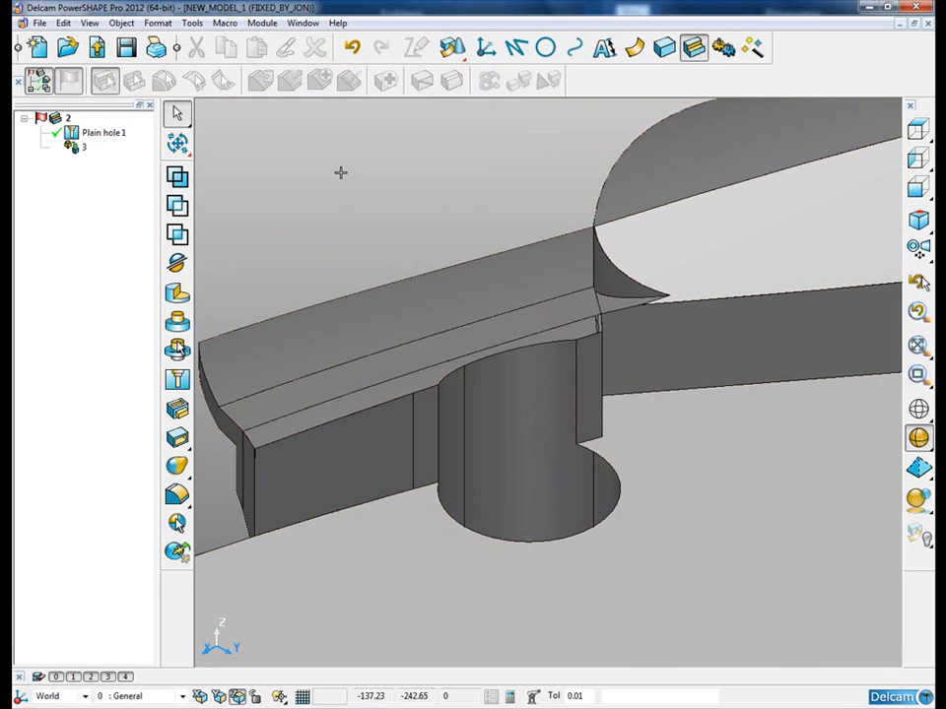
pyautogui.scroll(-8, 340, 177)
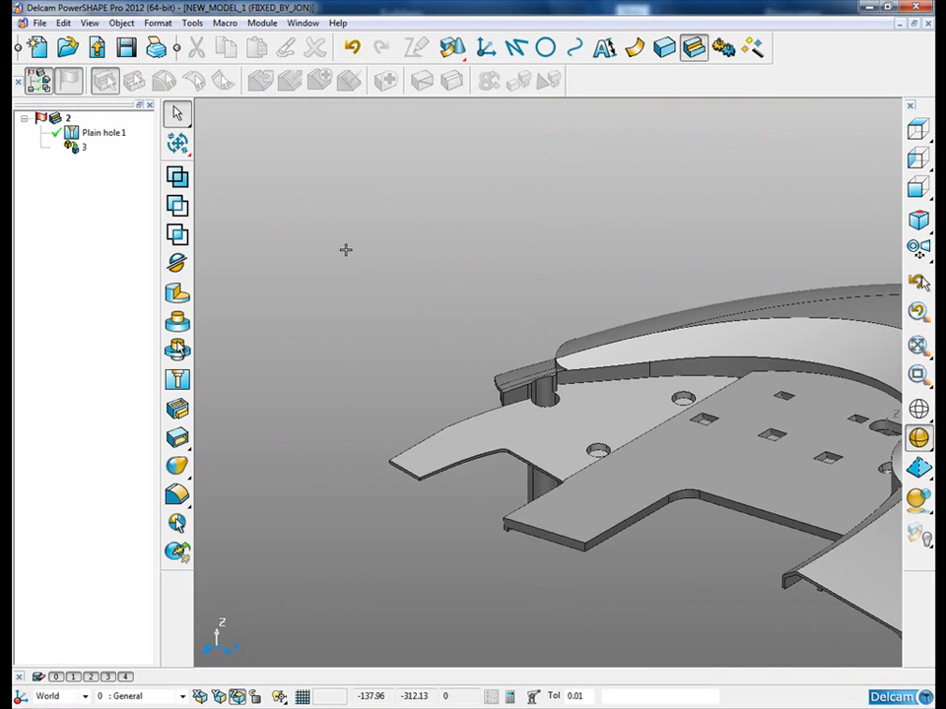
# Step: Recognise the small rectangular recess in the middle of the plate as a pocket feature of the solid
pyautogui.keyDown('shift'); pyautogui.moveTo(428, 291); pyautogui.dragTo(264, 225, button='middle'); pyautogui.keyUp('shift')
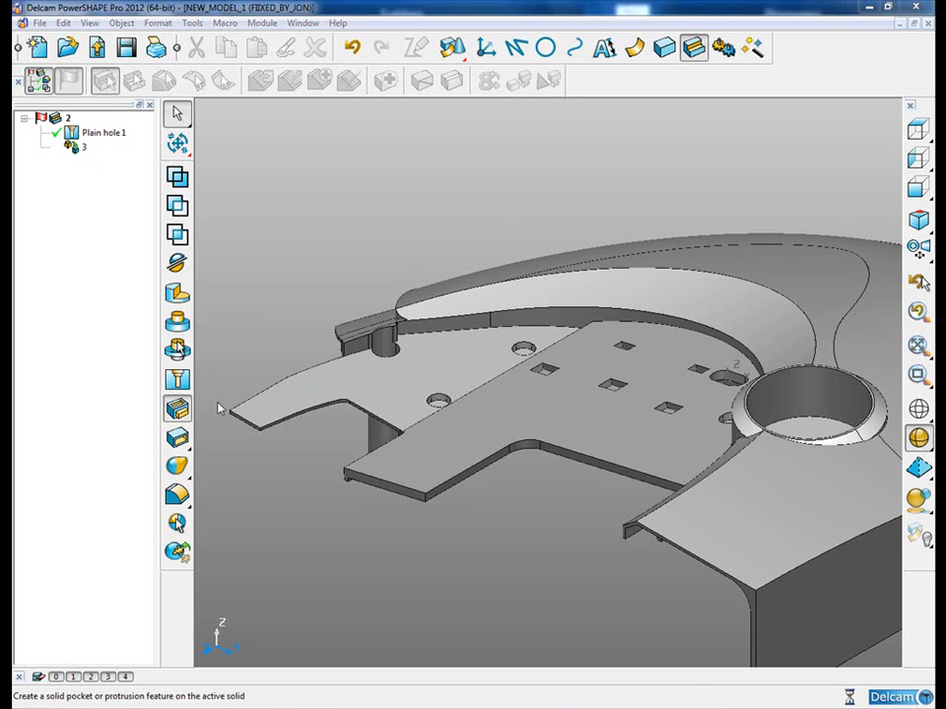
pyautogui.click(178, 349)
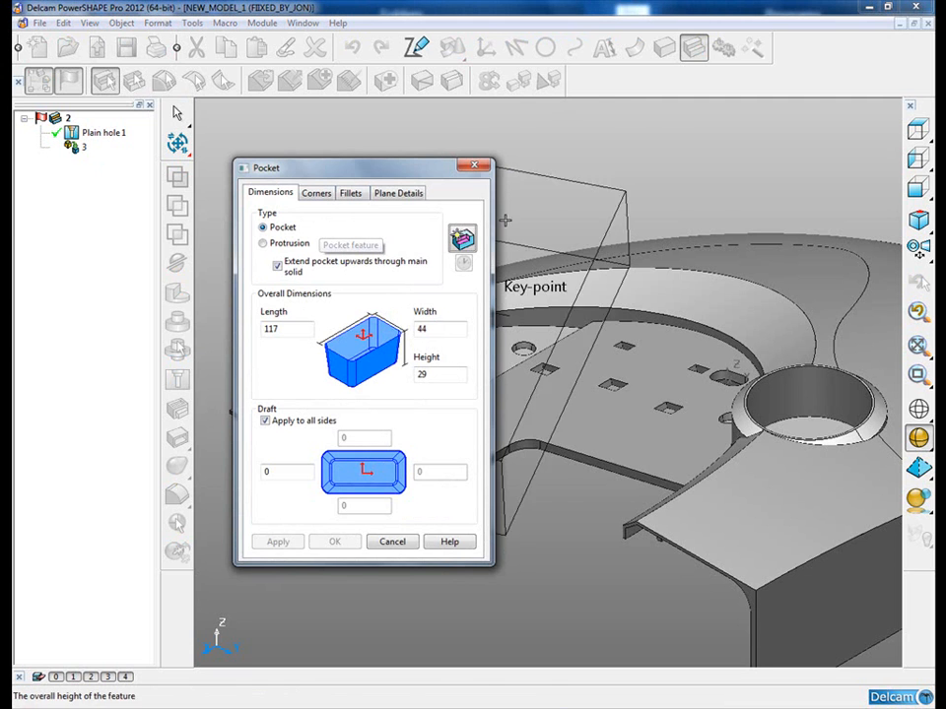
pyautogui.click(462, 249)
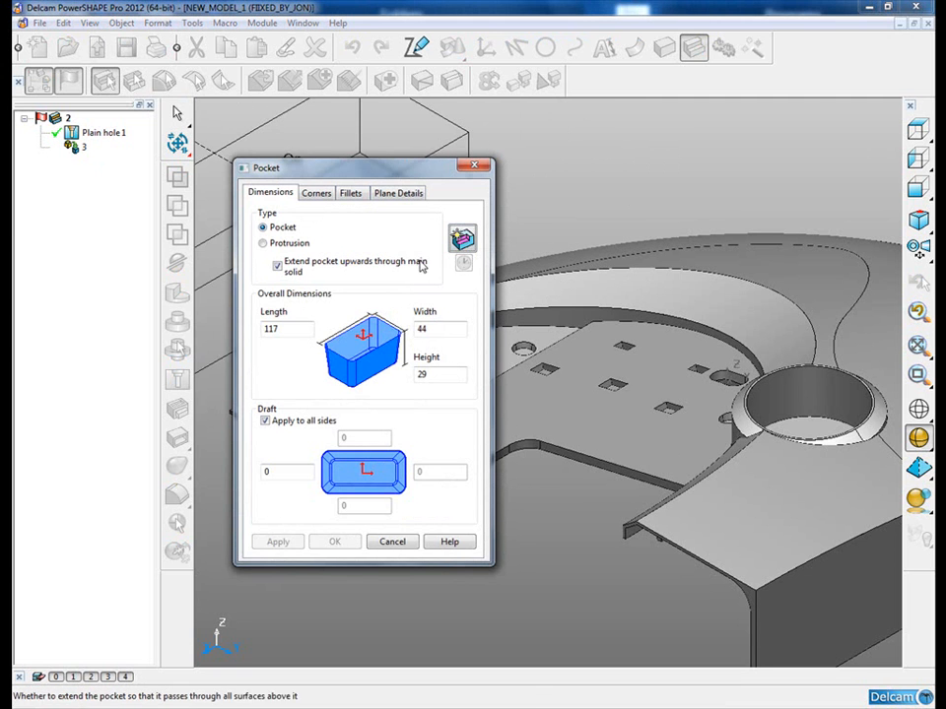
pyautogui.click(580, 385)
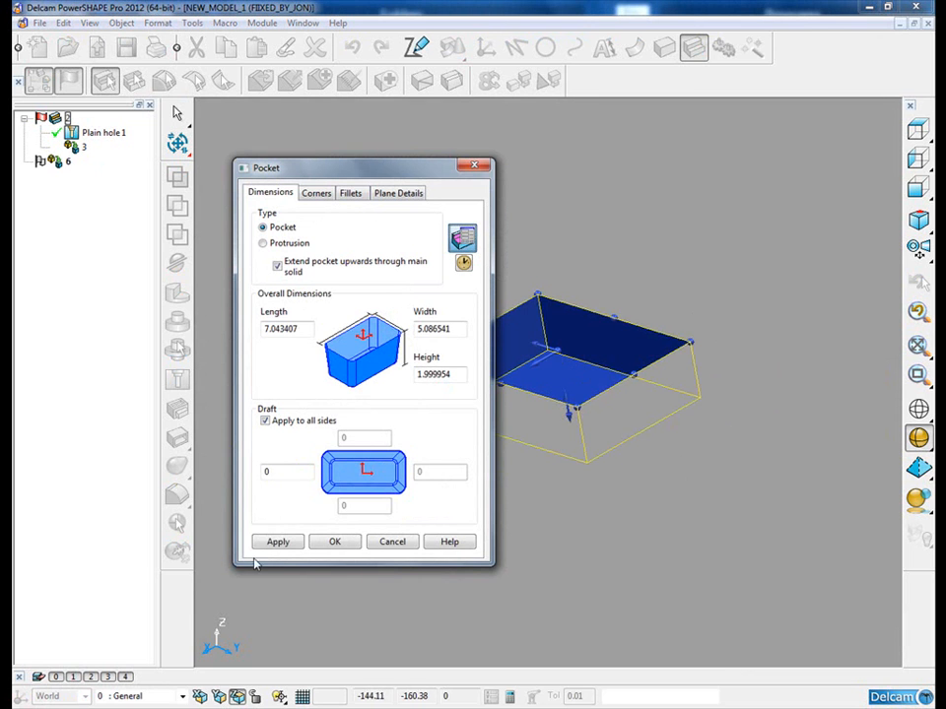
pyautogui.click(272, 542)
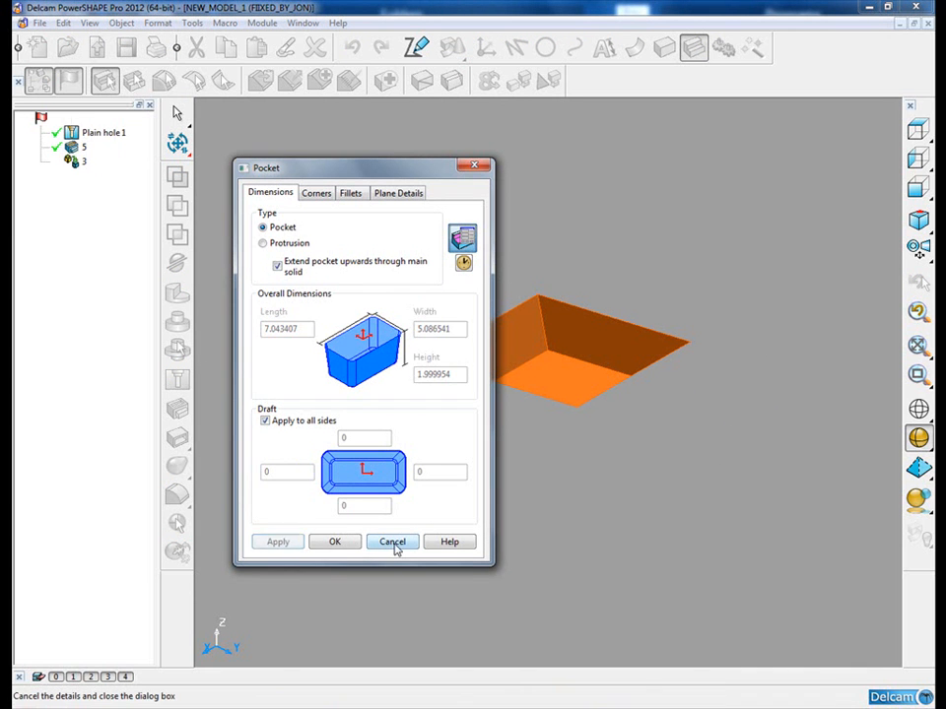
pyautogui.click(392, 543)
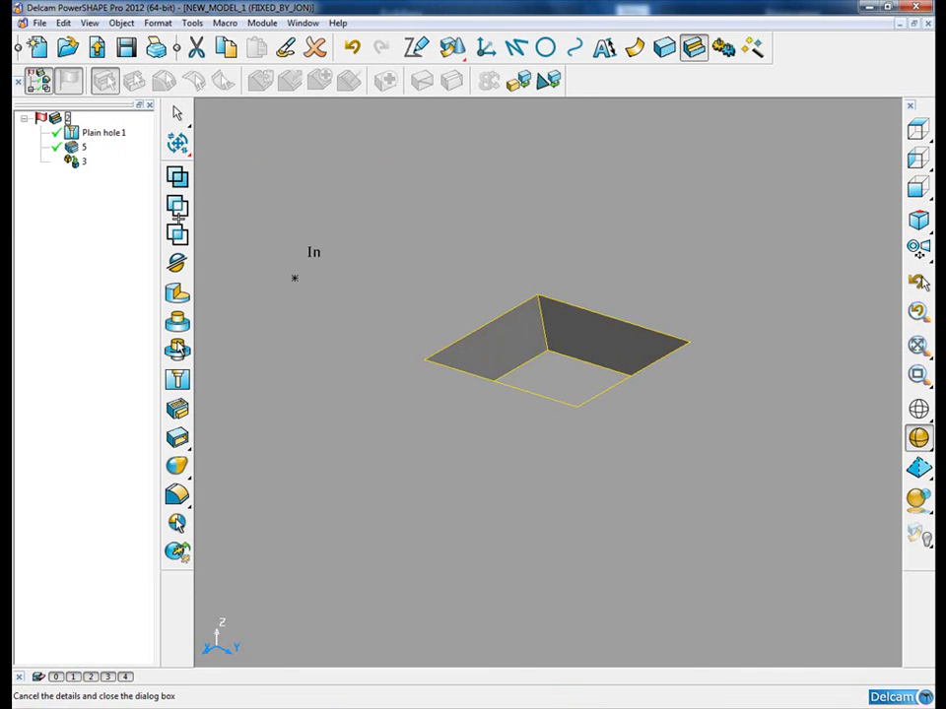
# Step: Modify the recognised pocket feature, enlarging it to about 10.5 by 10.5 and rounding its corners to about 2.1 radius
pyautogui.rightClick(81, 148)
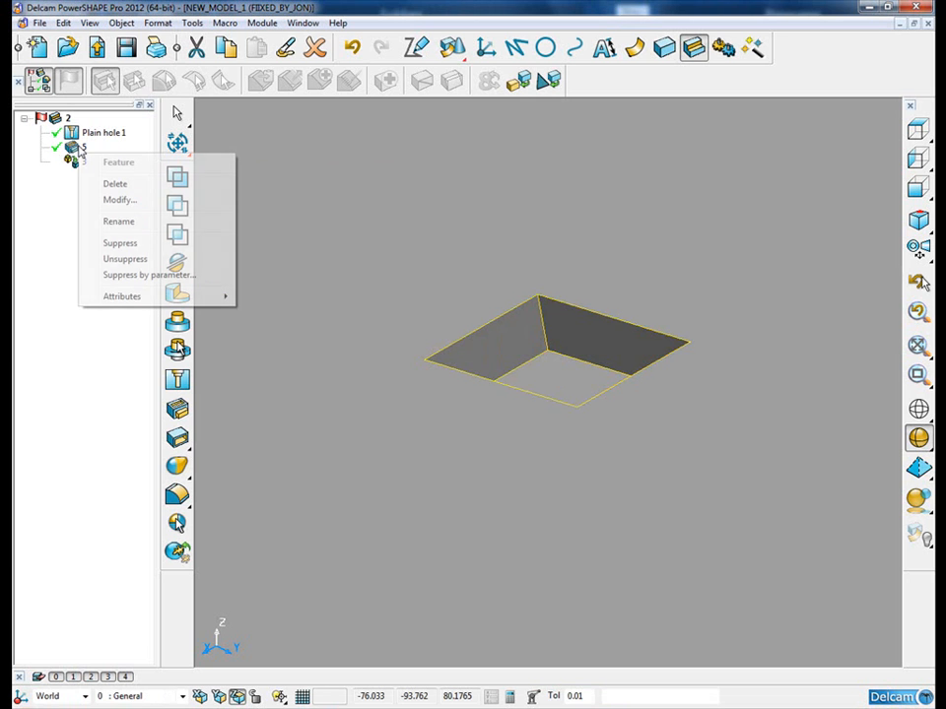
pyautogui.click(163, 203)
pyautogui.moveTo(369, 171); pyautogui.dragTo(274, 91)
pyautogui.moveTo(656, 268); pyautogui.dragTo(762, 321)
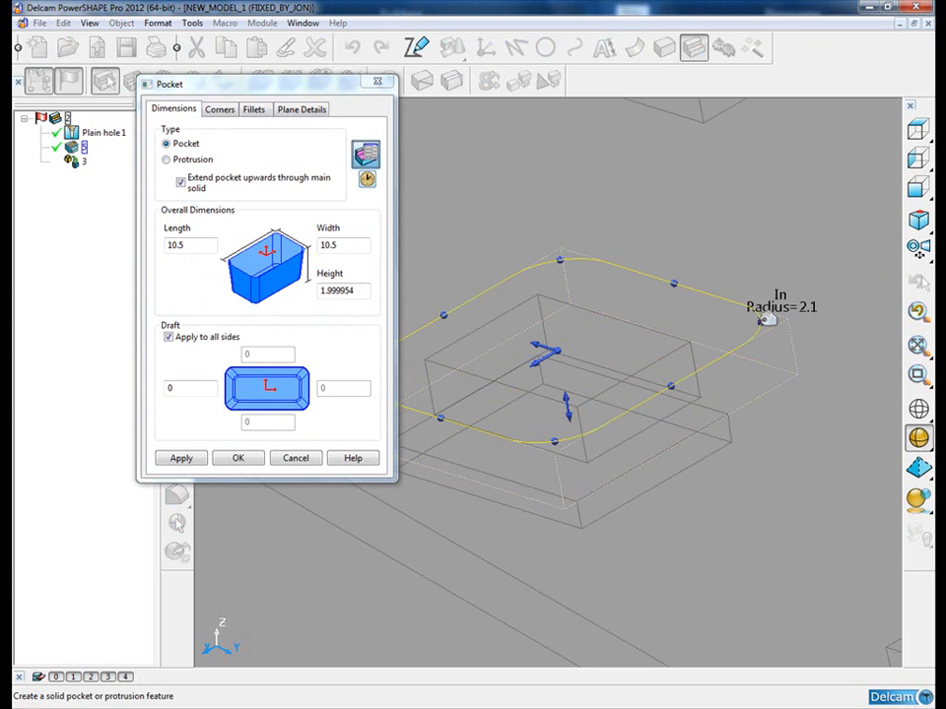
# Step: Set the pocket's length and width to 10, apply the changes, and finish editing the feature
pyautogui.doubleClick(212, 246)
pyautogui.write('10')
pyautogui.press('Tab')
pyautogui.write('1')
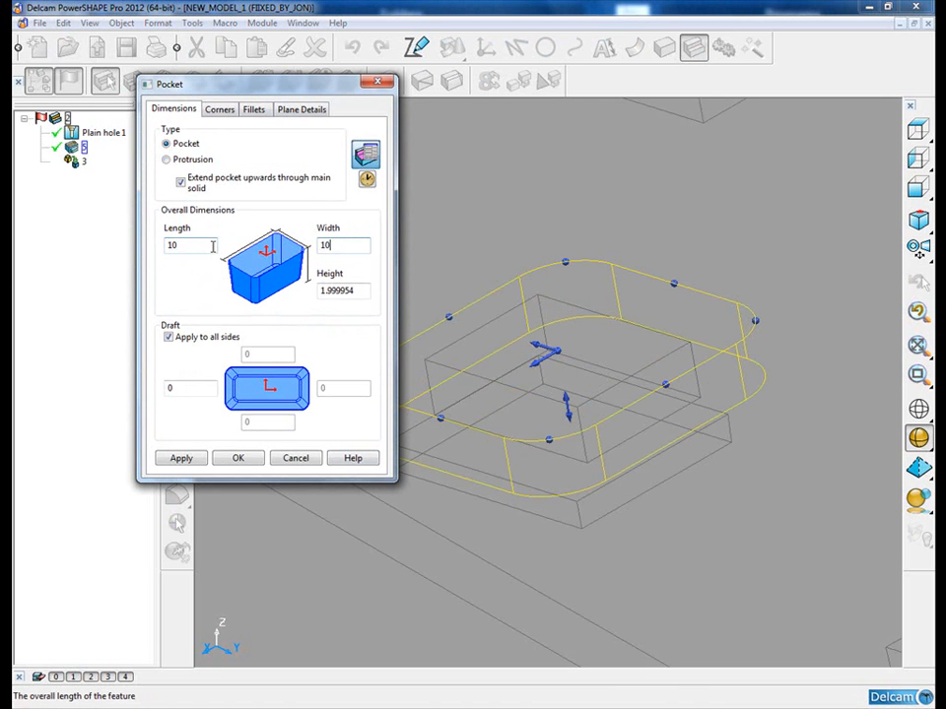
pyautogui.click(179, 459)
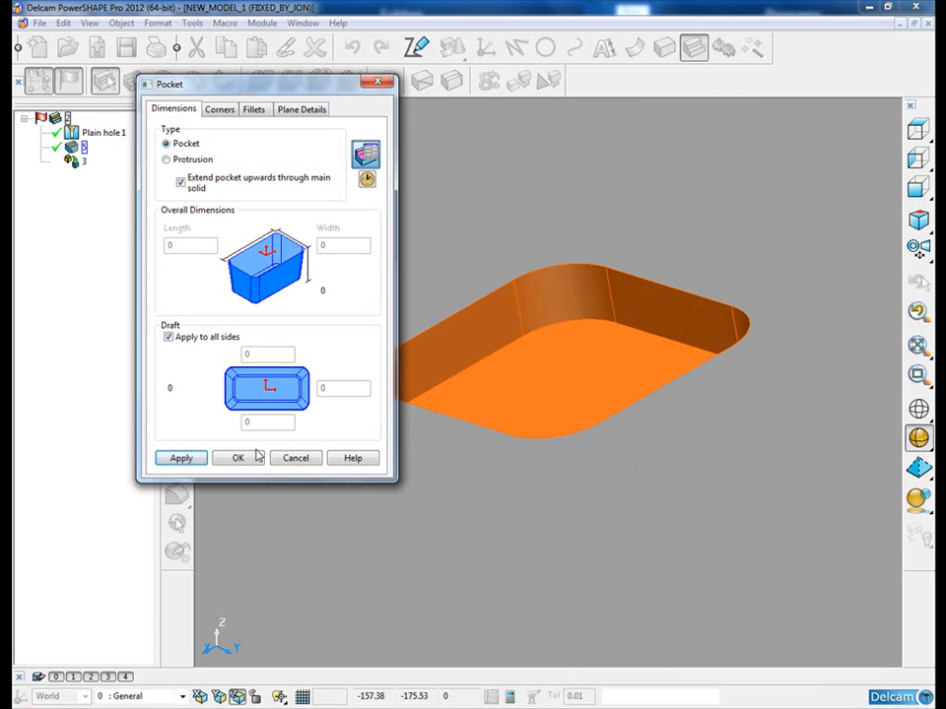
pyautogui.click(295, 458)
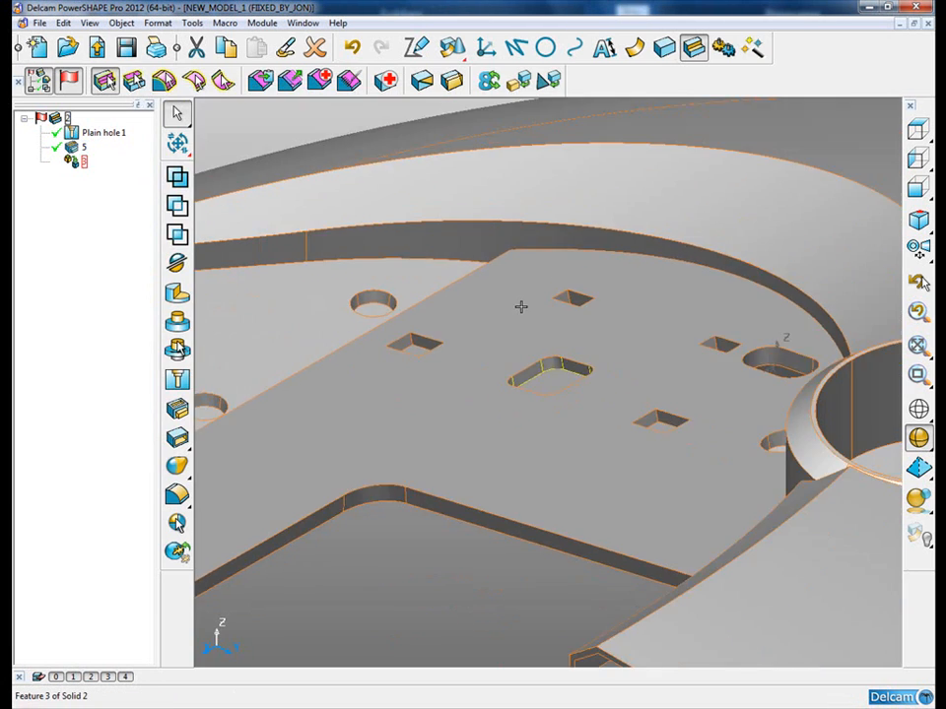
# Step: Recognise the existing fillet along the housing's upper outer edge as a fillet feature and set its radius to 10
pyautogui.click(84, 161)
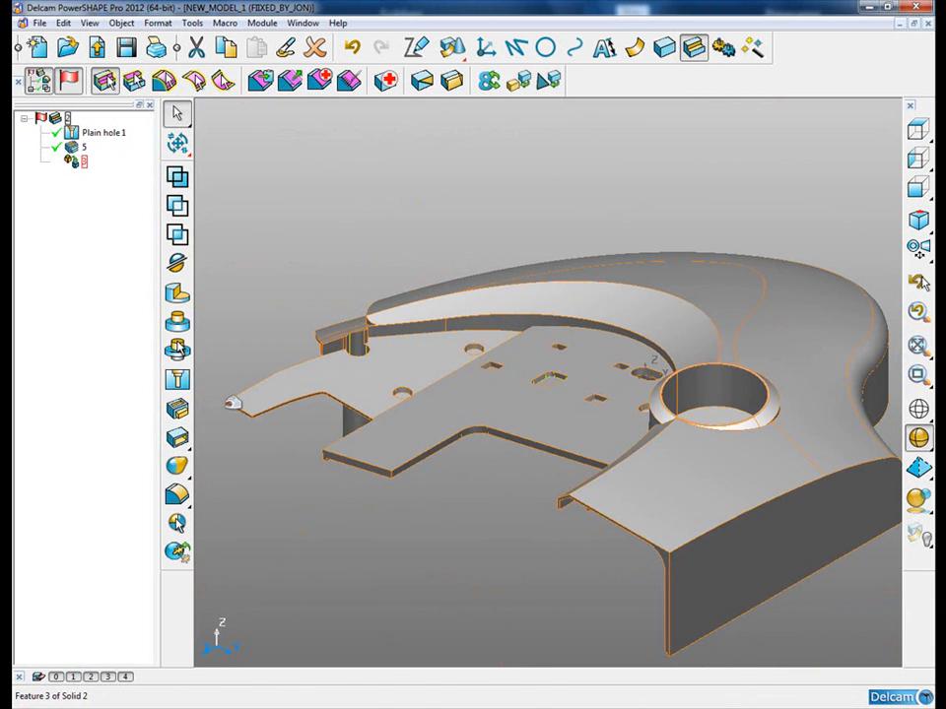
pyautogui.click(338, 231)
pyautogui.press('KP_7')
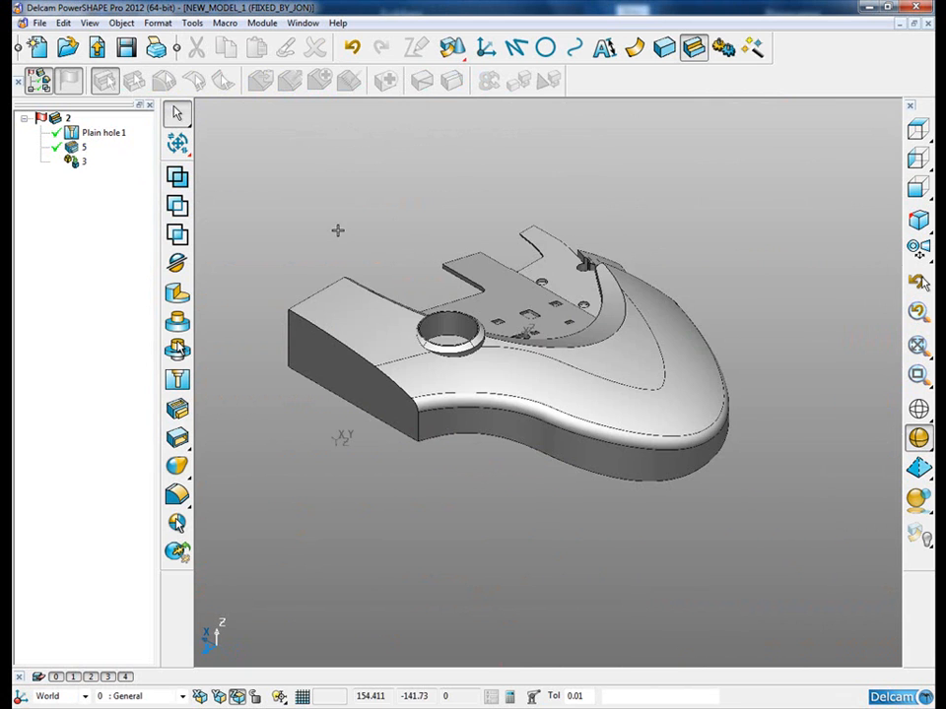
pyautogui.keyDown('ctrl'); pyautogui.keyDown('shift'); pyautogui.moveTo(327, 290); pyautogui.dragTo(537, 502, button='middle'); pyautogui.keyUp('shift'); pyautogui.keyUp('ctrl')
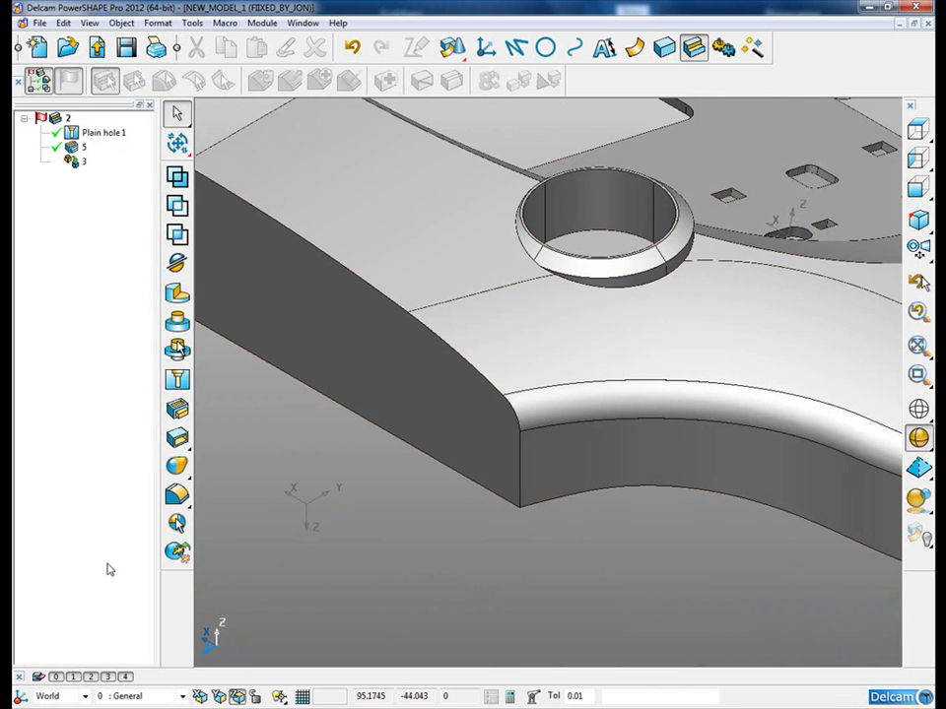
pyautogui.click(180, 496)
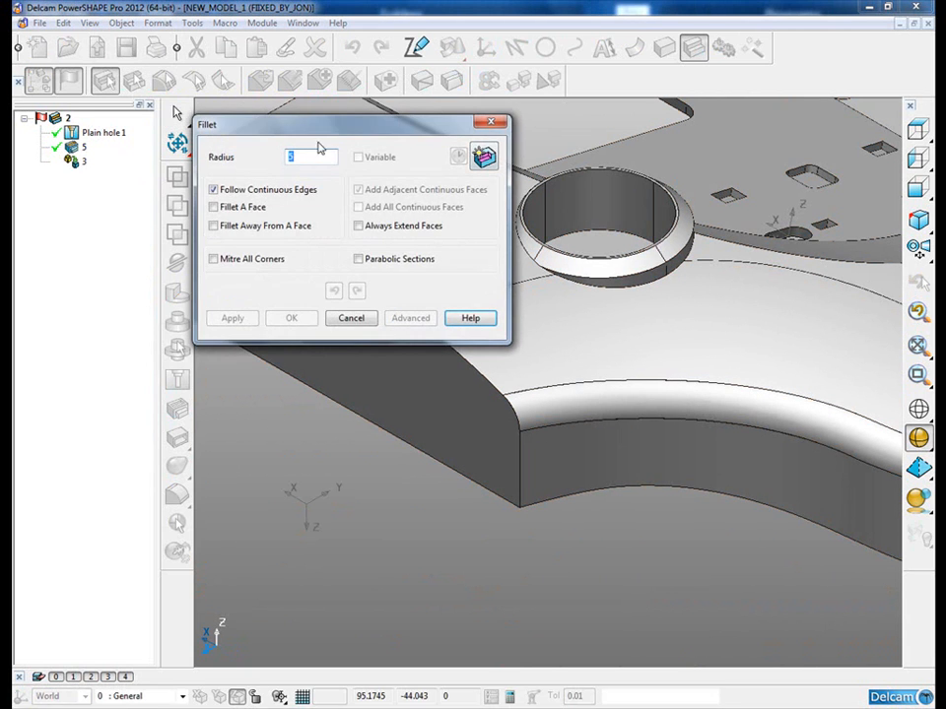
pyautogui.click(484, 156)
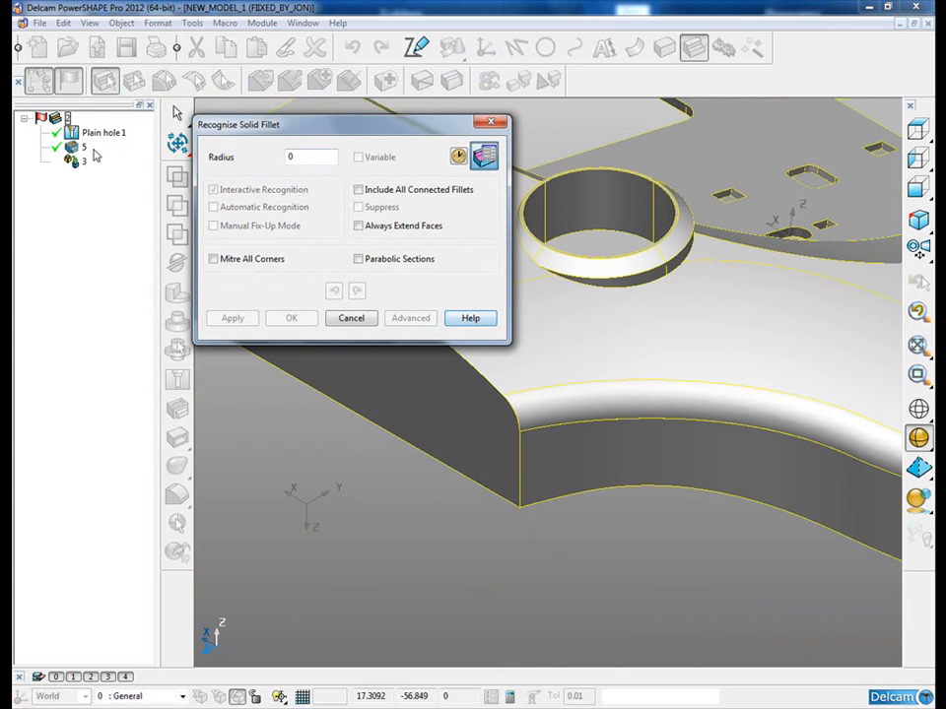
pyautogui.click(576, 400)
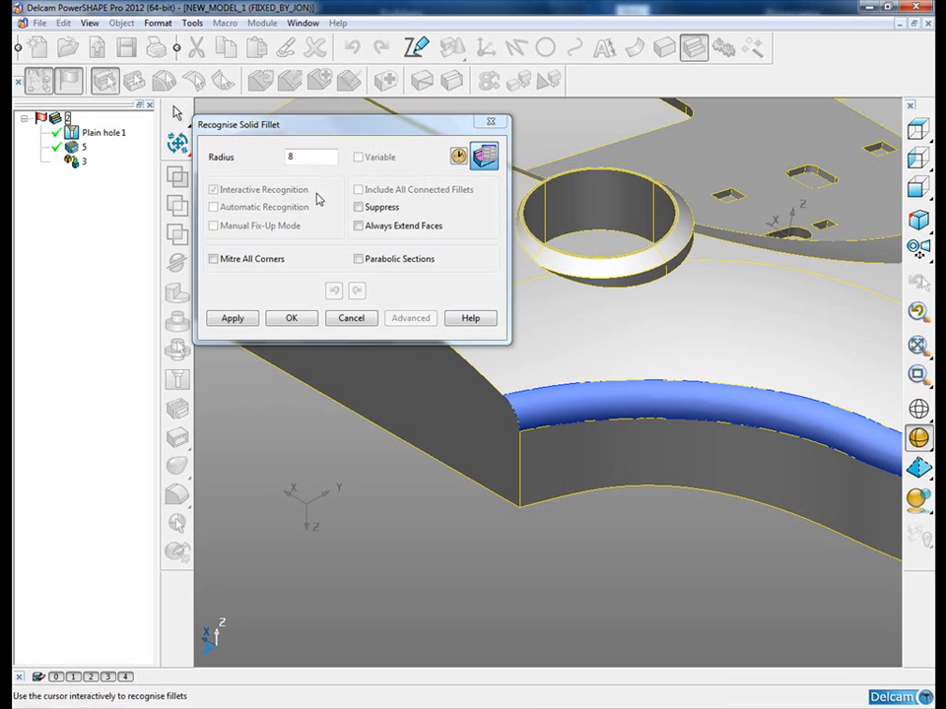
pyautogui.doubleClick(311, 158)
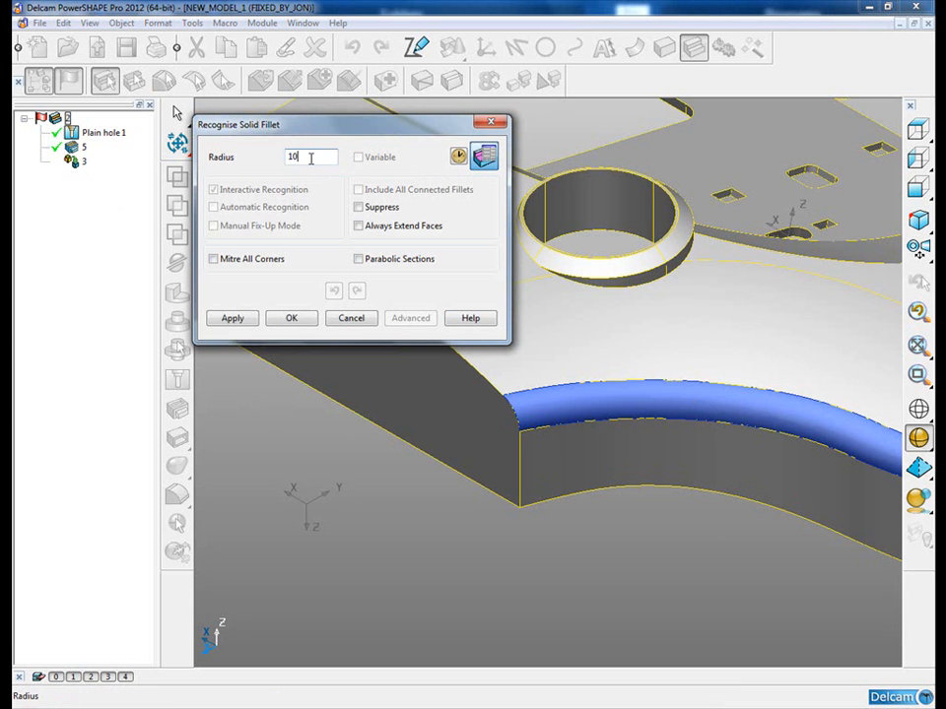
pyautogui.click(236, 319)
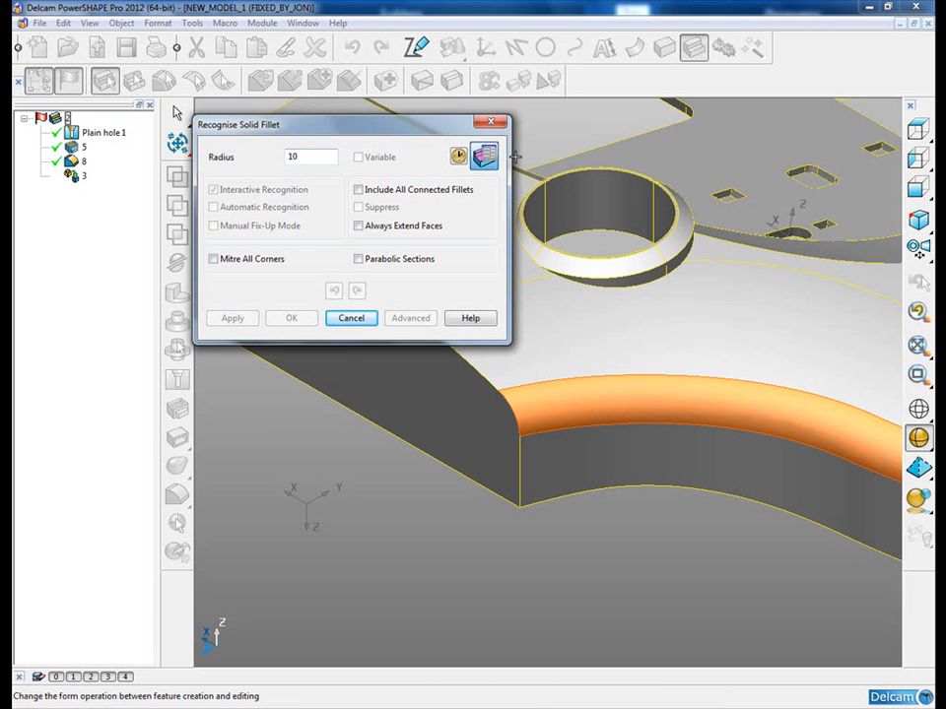
# Step: Fillet the continuous outer edge of the housing's flat end face with a radius of 3
pyautogui.click(483, 156)
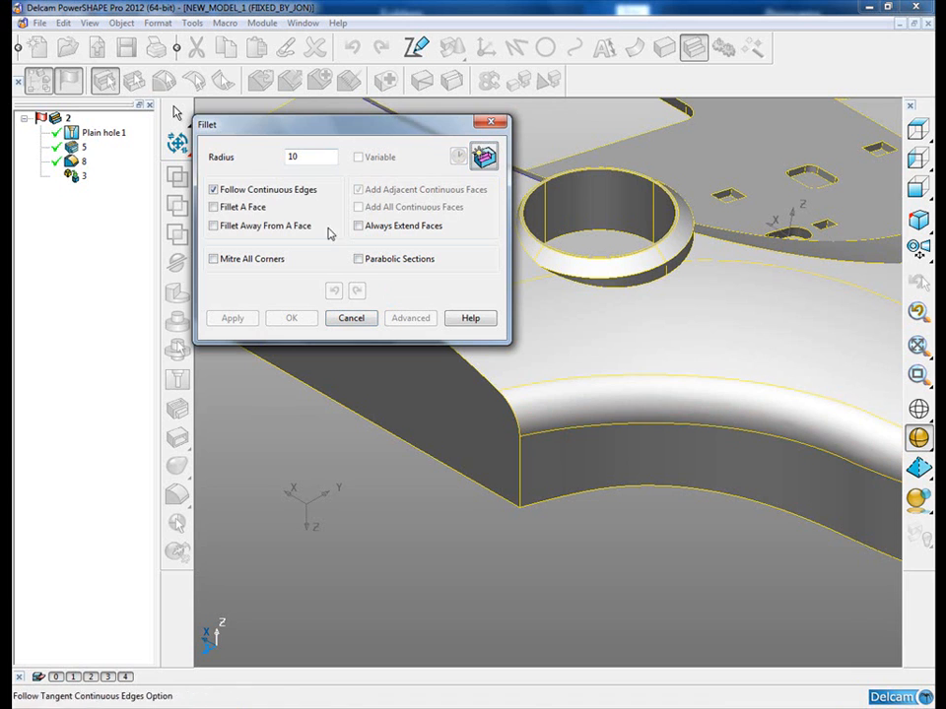
pyautogui.click(321, 157)
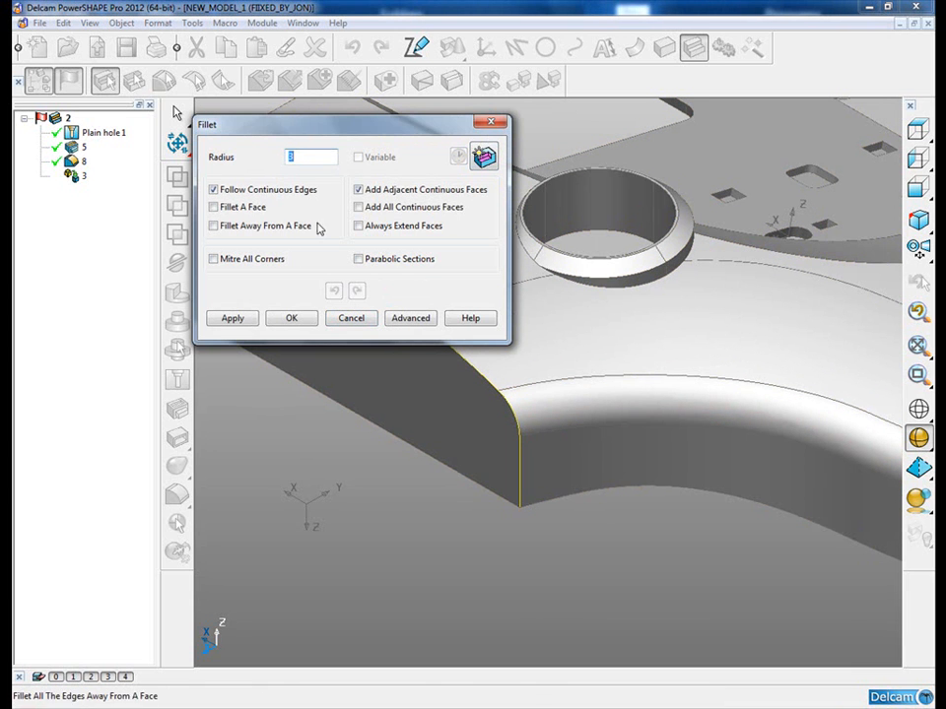
pyautogui.click(233, 318)
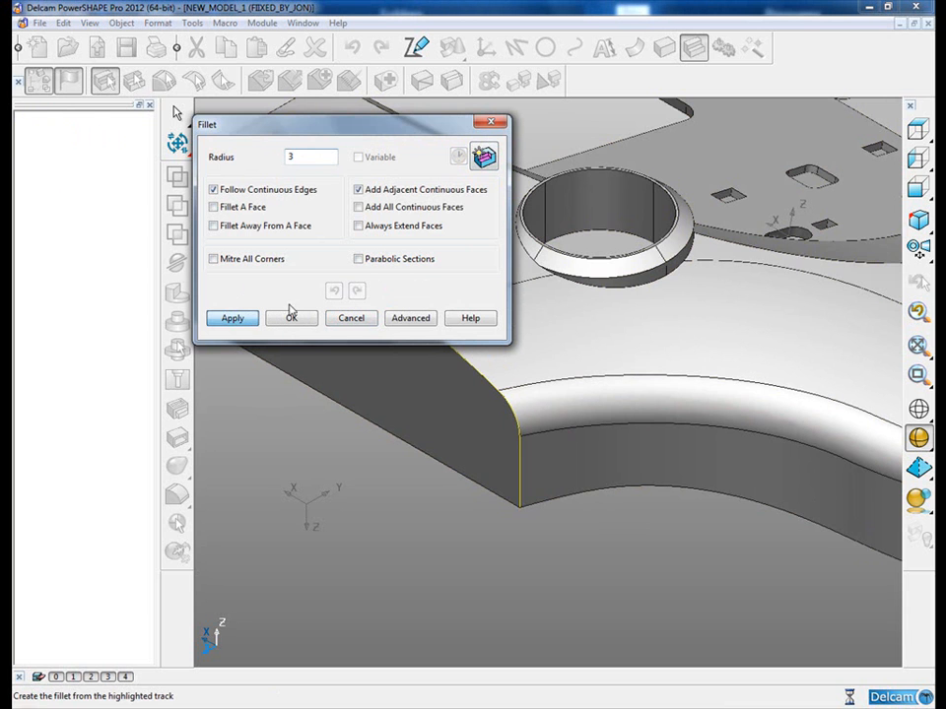
pyautogui.click(347, 323)
pyautogui.click(337, 477)
# Step: Copy the base solid out of the feature history and hide level 4 to leave only the copy displayed
pyautogui.hotkey('ctrl', '1')
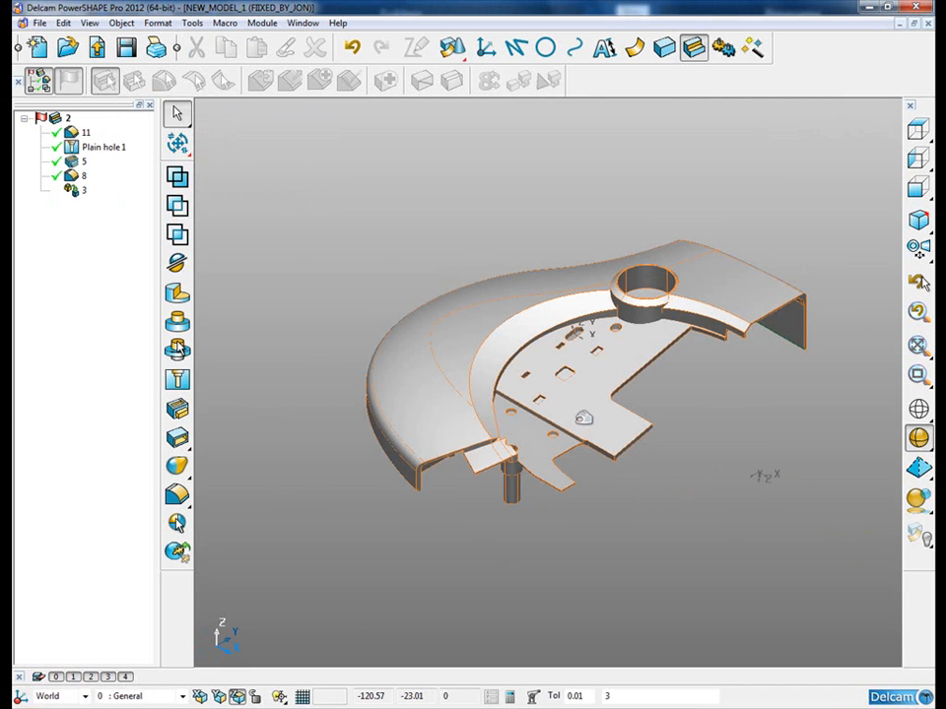
pyautogui.scroll(5, 531, 463)
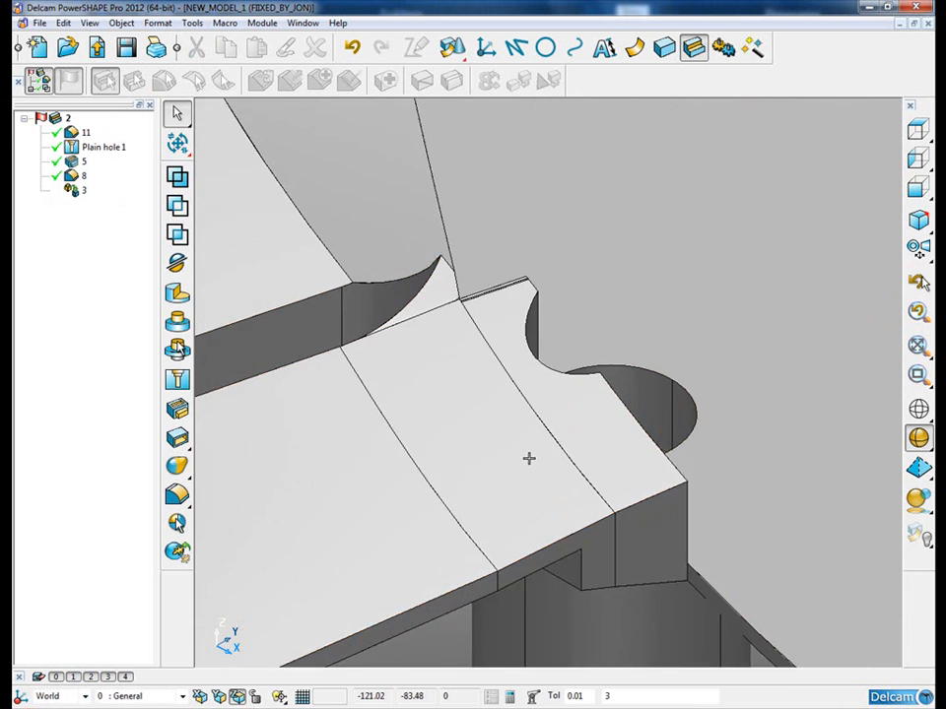
pyautogui.scroll(5, 508, 325)
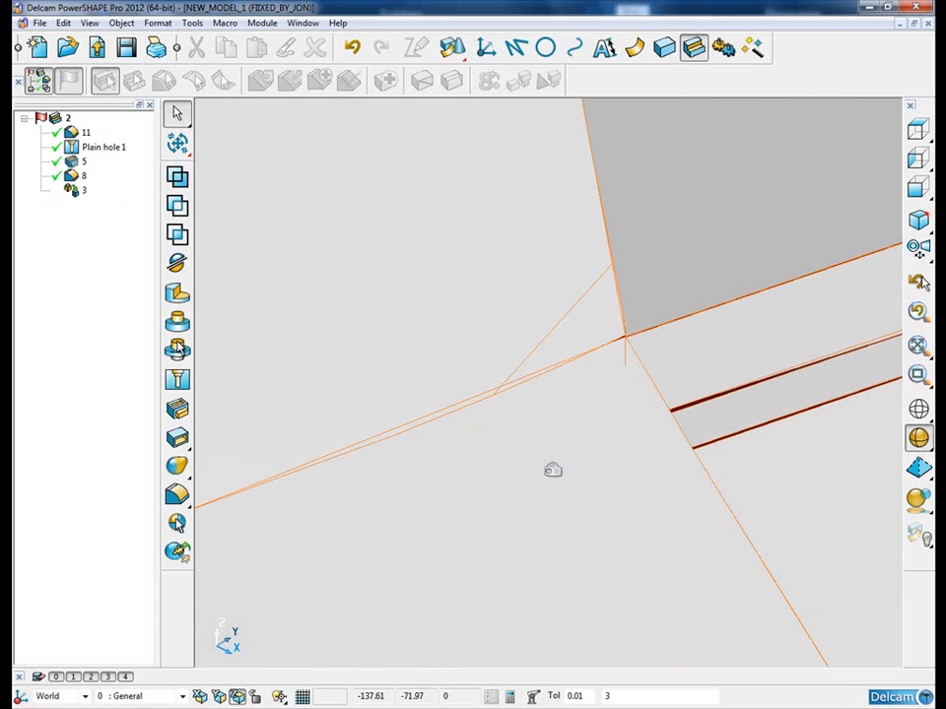
pyautogui.scroll(-5, 456, 414)
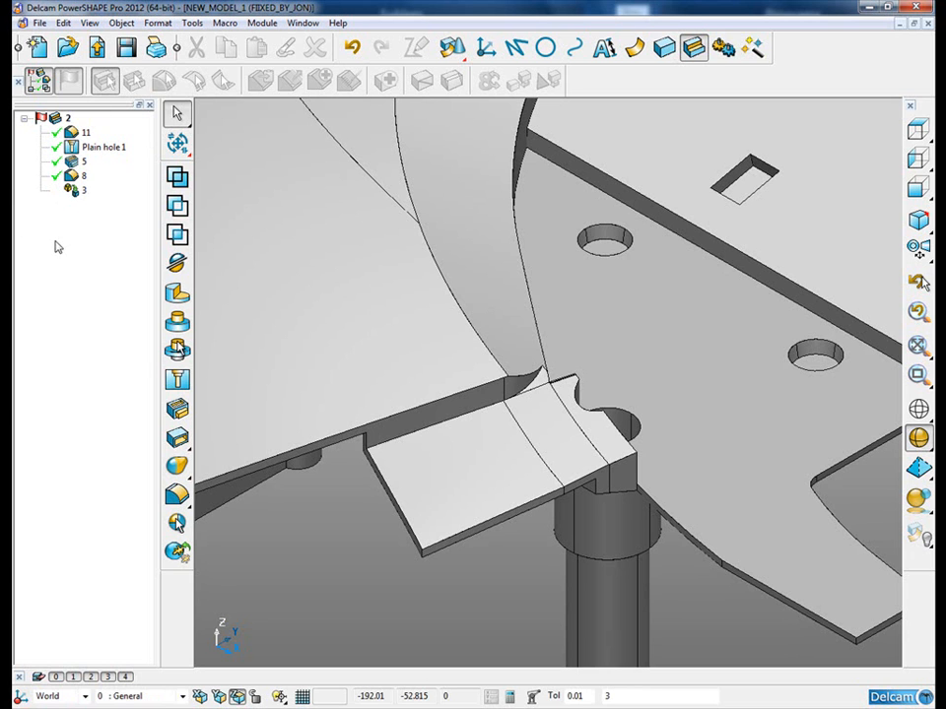
pyautogui.rightClick(79, 201)
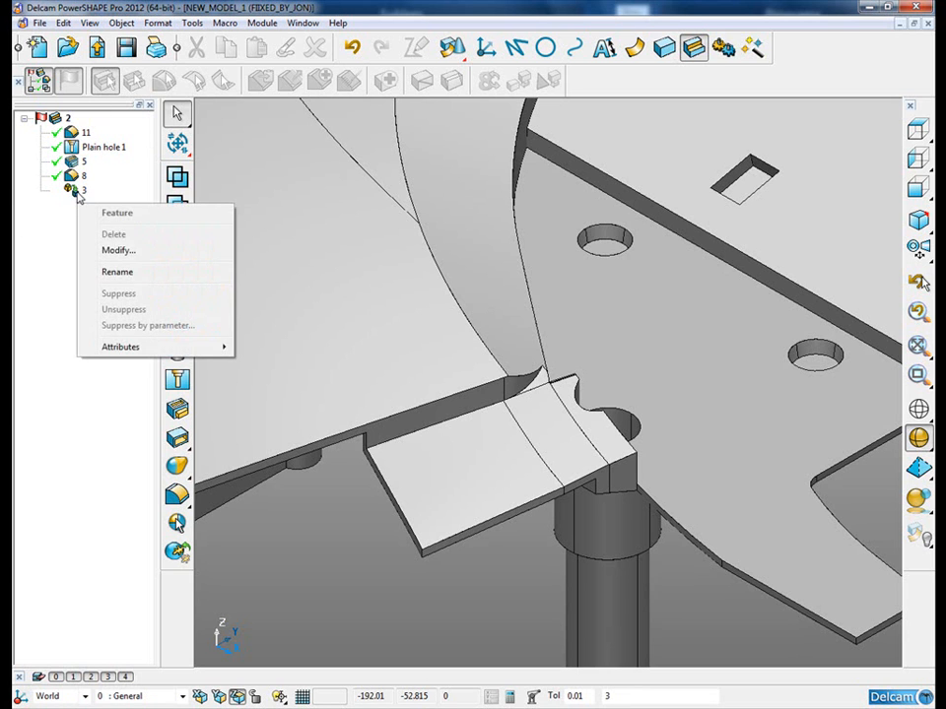
pyautogui.click(133, 252)
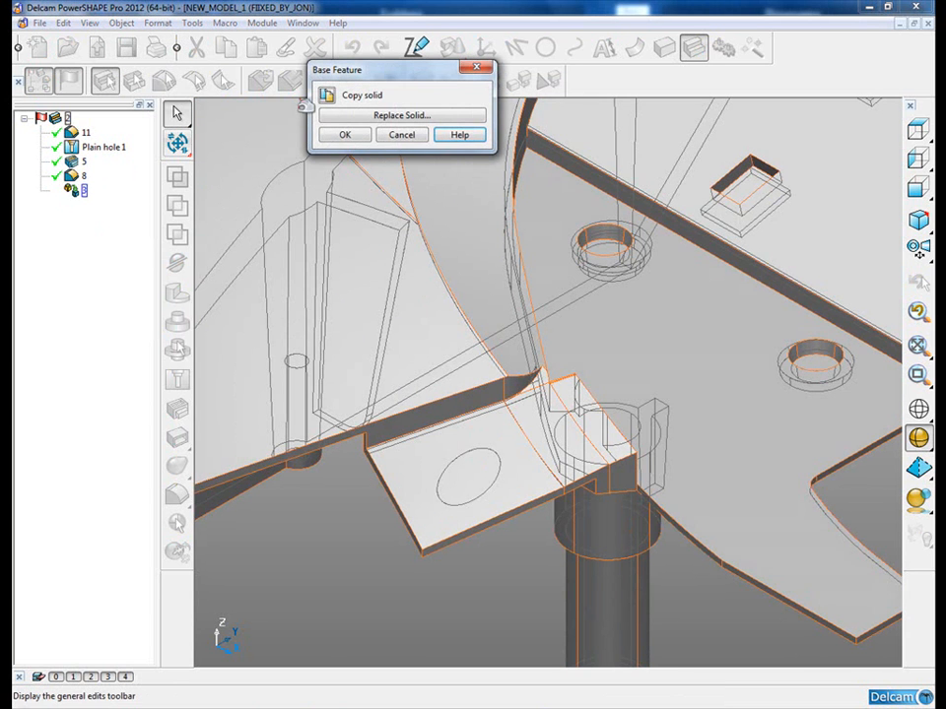
pyautogui.click(345, 134)
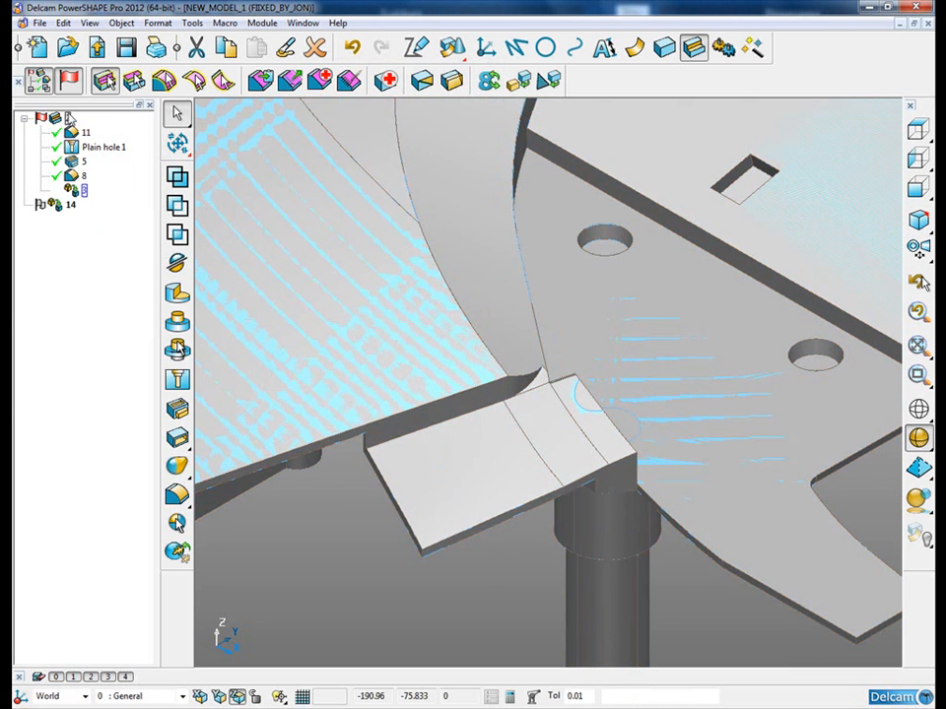
pyautogui.click(125, 676)
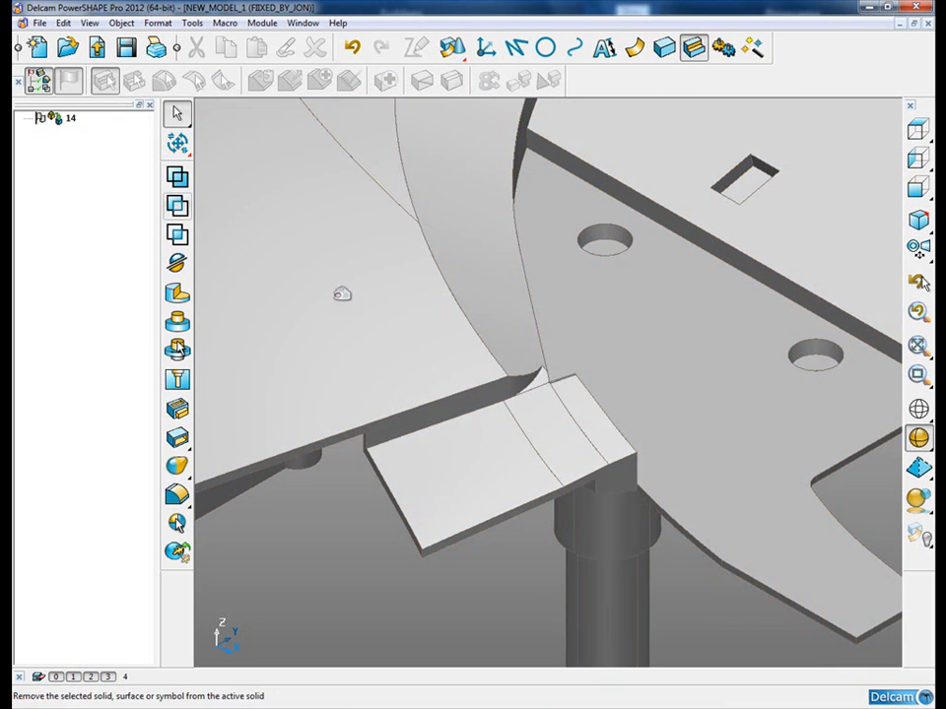
# Step: Check the copied solid for faults with Solid Doctor
pyautogui.scroll(-2, 504, 362)
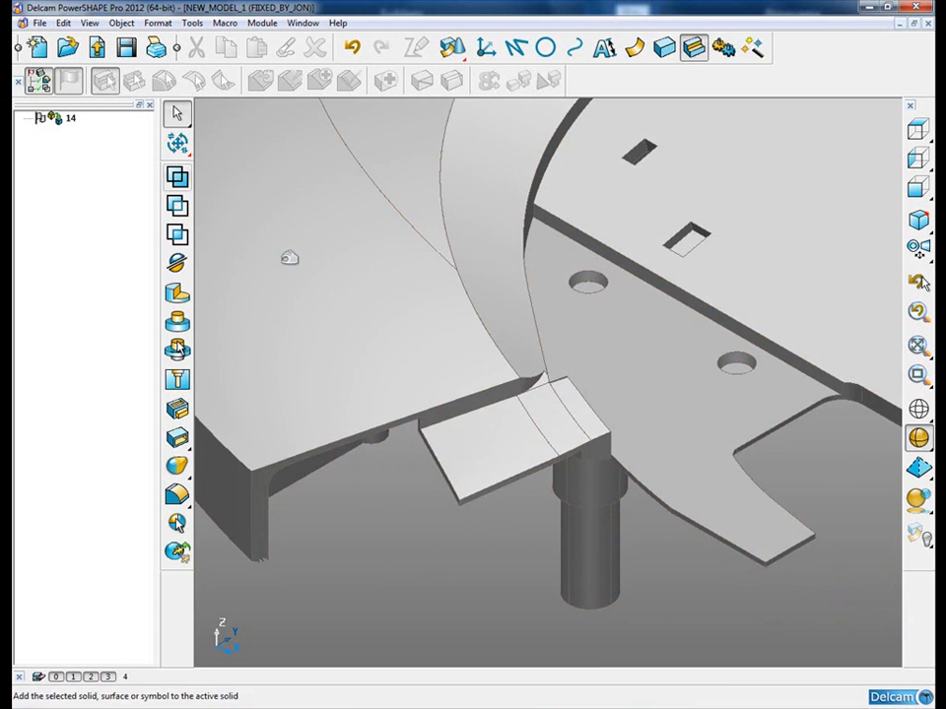
pyautogui.scroll(-3, 550, 393)
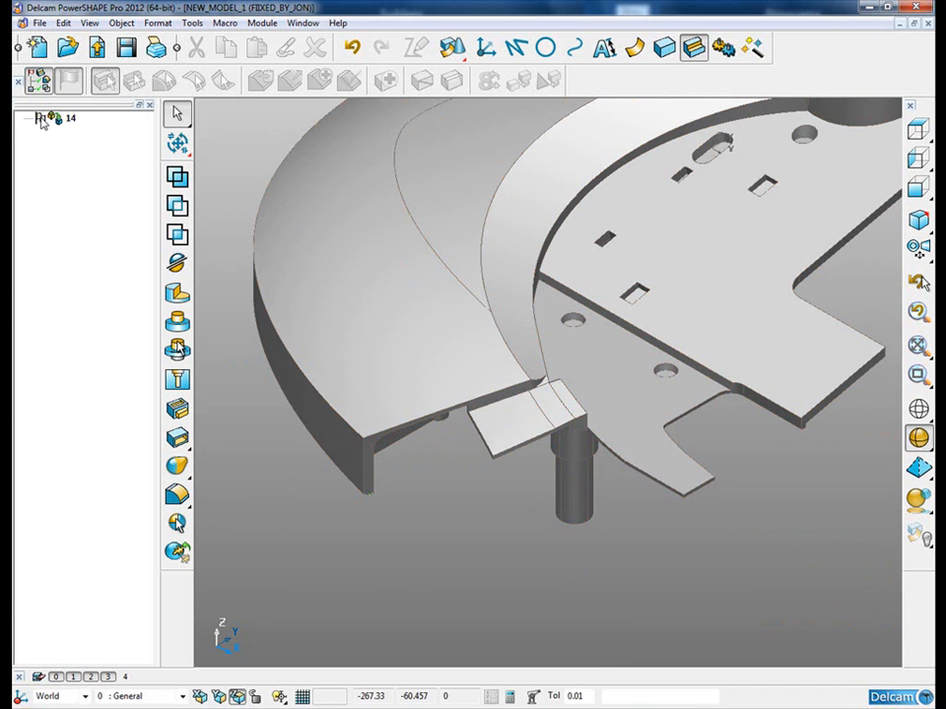
pyautogui.click(481, 179)
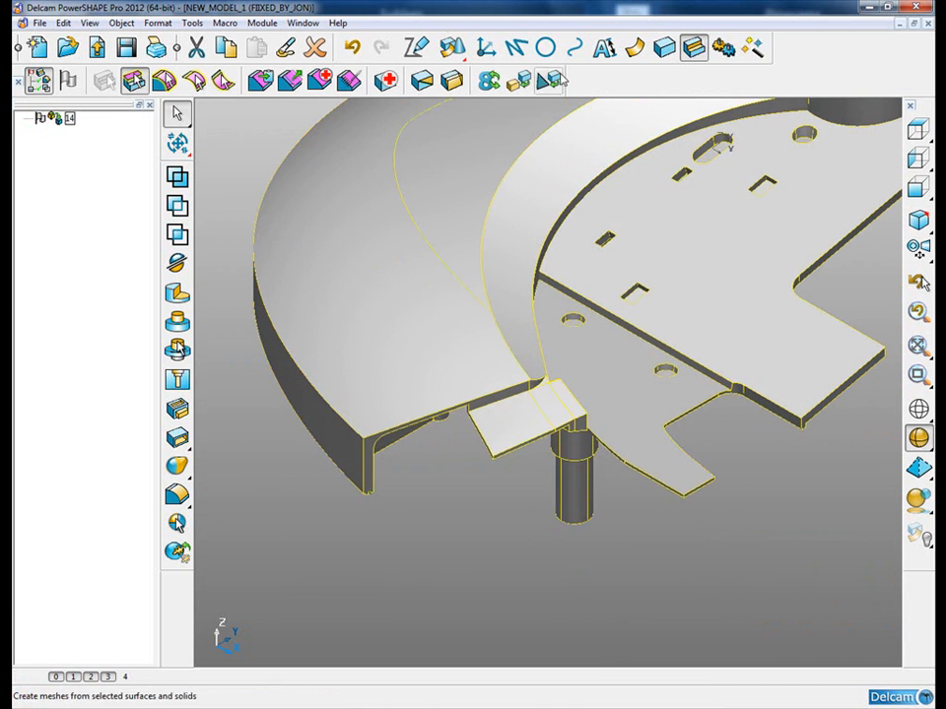
pyautogui.click(385, 80)
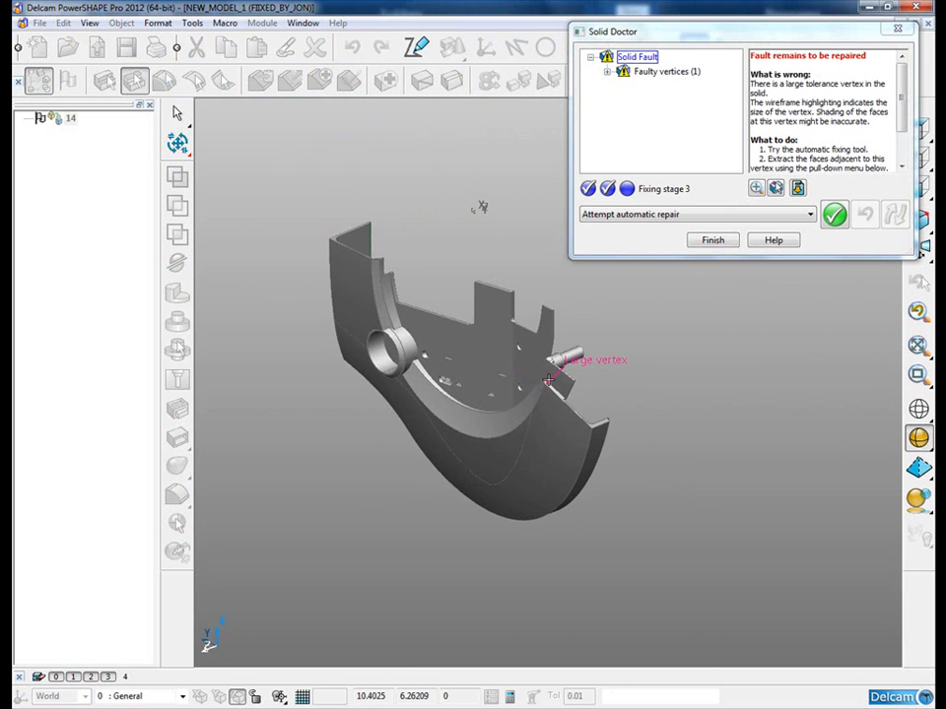
# Step: Select the small faces of the end tab around the large vertex and remove them with the Delete surfaces repair
pyautogui.click(548, 378)
pyautogui.keyDown('ctrl'); pyautogui.keyDown('shift'); pyautogui.moveTo(416, 329); pyautogui.dragTo(457, 380, button='middle'); pyautogui.keyUp('shift'); pyautogui.keyUp('ctrl')
pyautogui.keyDown('ctrl'); pyautogui.moveTo(450, 225); pyautogui.dragTo(552, 345, button='middle'); pyautogui.keyUp('ctrl')
pyautogui.keyDown('ctrl'); pyautogui.keyDown('shift'); pyautogui.moveTo(485, 311); pyautogui.dragTo(669, 492, button='middle'); pyautogui.keyUp('shift'); pyautogui.keyUp('ctrl')
pyautogui.keyDown('ctrl'); pyautogui.keyDown('shift'); pyautogui.moveTo(579, 417); pyautogui.dragTo(718, 568, button='middle'); pyautogui.keyUp('shift'); pyautogui.keyUp('ctrl')
pyautogui.moveTo(535, 368); pyautogui.dragTo(556, 530, button='middle')
pyautogui.moveTo(602, 473); pyautogui.dragTo(555, 372, button='middle')
pyautogui.click(560, 616)
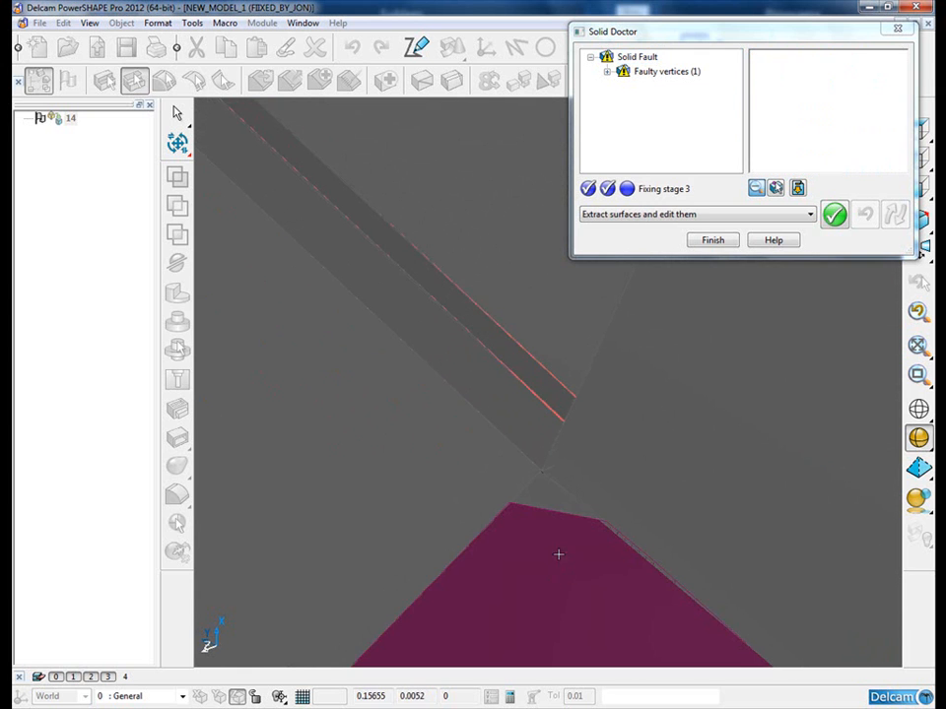
pyautogui.keyDown('shift'); pyautogui.click(544, 491); pyautogui.keyUp('shift')
pyautogui.keyDown('shift'); pyautogui.click(524, 377); pyautogui.keyUp('shift')
pyautogui.keyDown('shift'); pyautogui.click(526, 374); pyautogui.keyUp('shift')
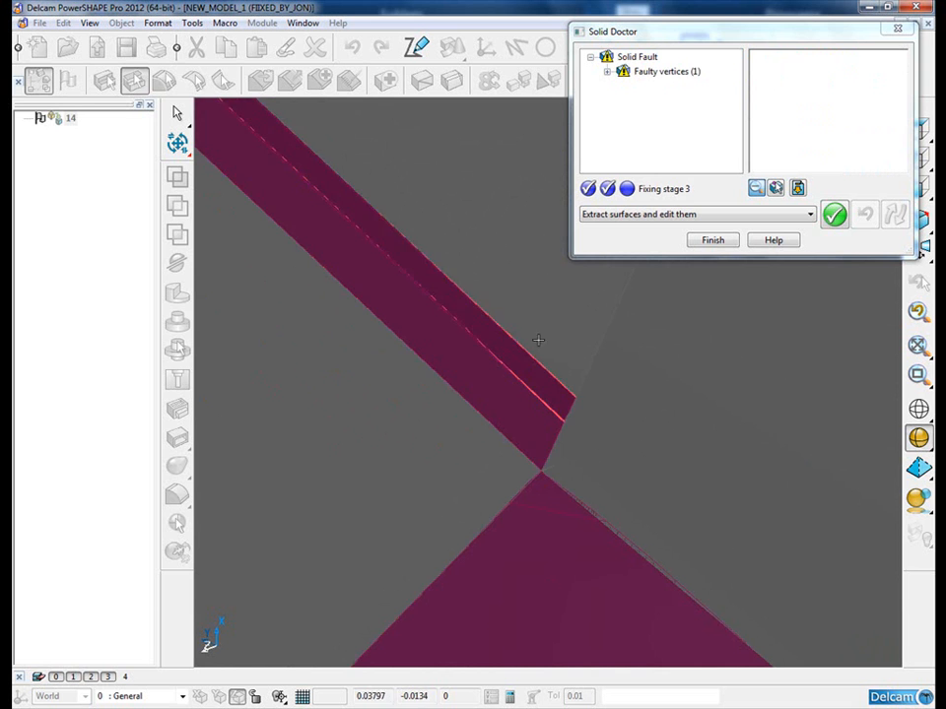
pyautogui.keyDown('shift'); pyautogui.click(541, 319); pyautogui.keyUp('shift')
pyautogui.keyDown('shift'); pyautogui.click(680, 464); pyautogui.keyUp('shift')
pyautogui.scroll(-4, 616, 460)
pyautogui.scroll(-3, 616, 460)
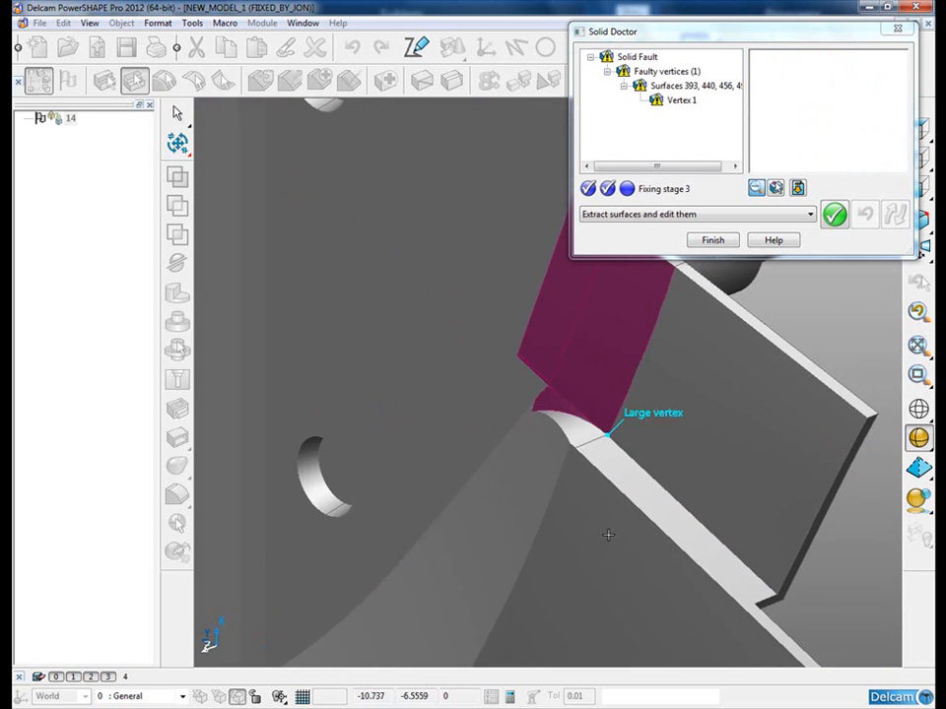
pyautogui.click(791, 214)
pyautogui.click(737, 240)
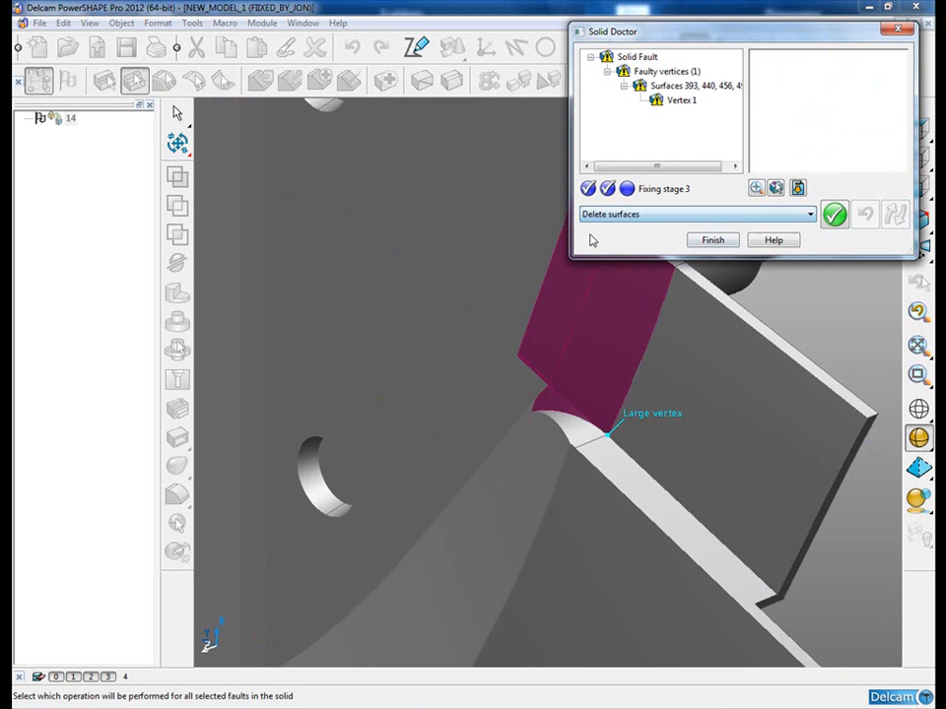
pyautogui.click(831, 214)
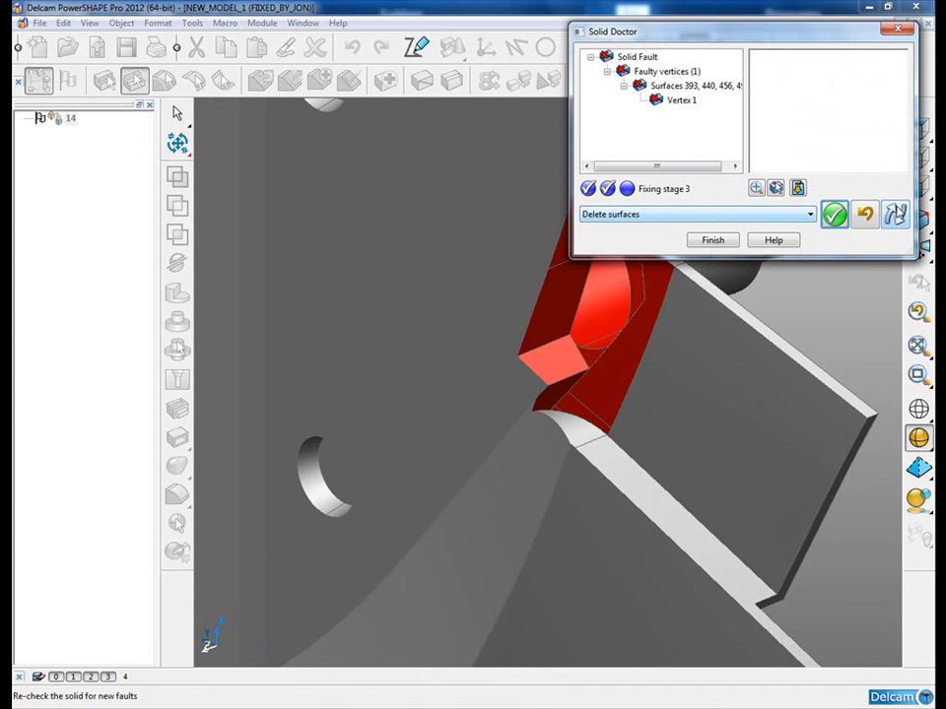
# Step: Re-check the solid for faults and fill the hole in the end tab with a non-tangential surface
pyautogui.keyDown('shift'); pyautogui.moveTo(677, 363); pyautogui.dragTo(517, 404, button='middle'); pyautogui.keyUp('shift')
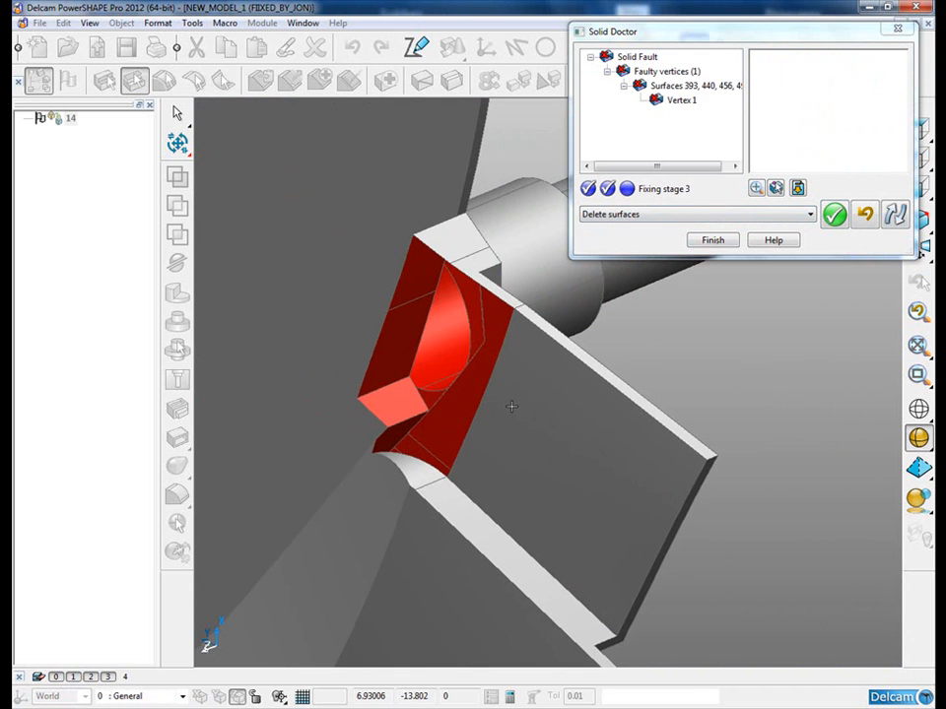
pyautogui.click(893, 215)
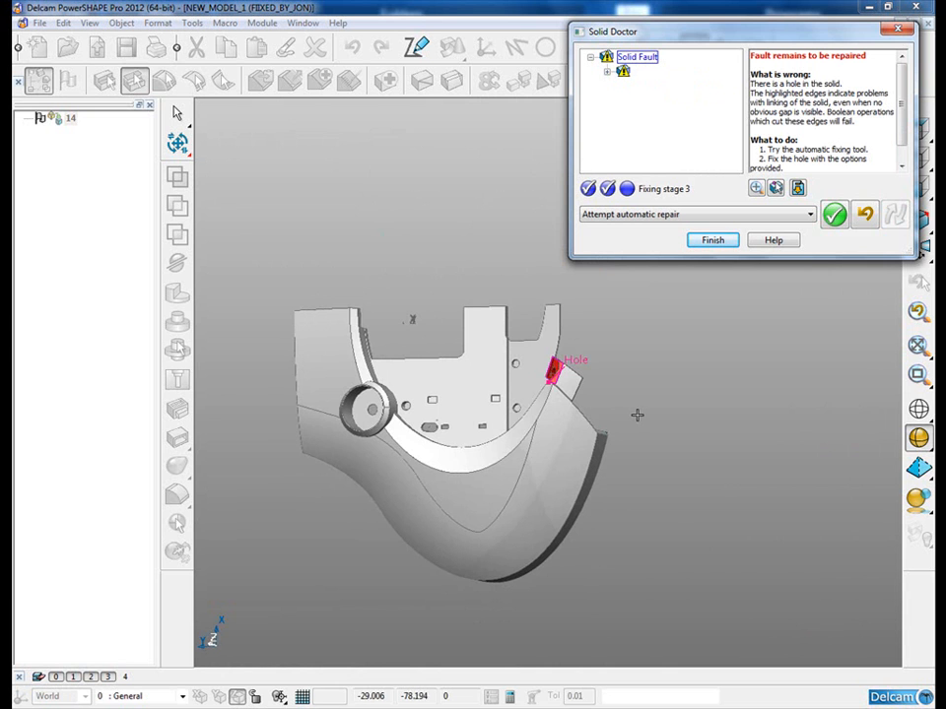
pyautogui.click(811, 215)
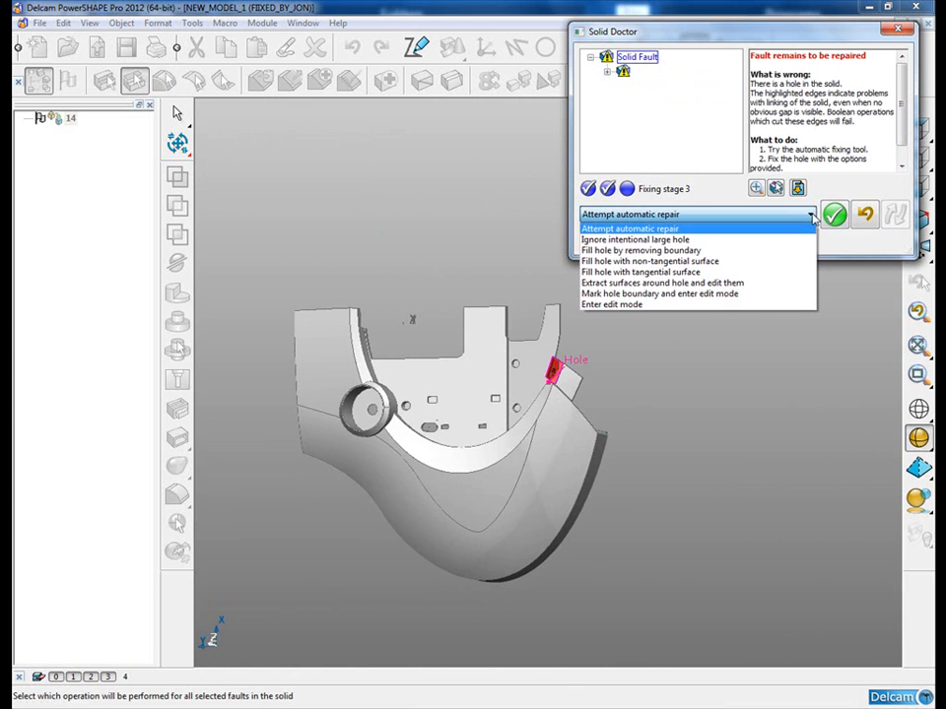
pyautogui.click(726, 261)
pyautogui.click(834, 215)
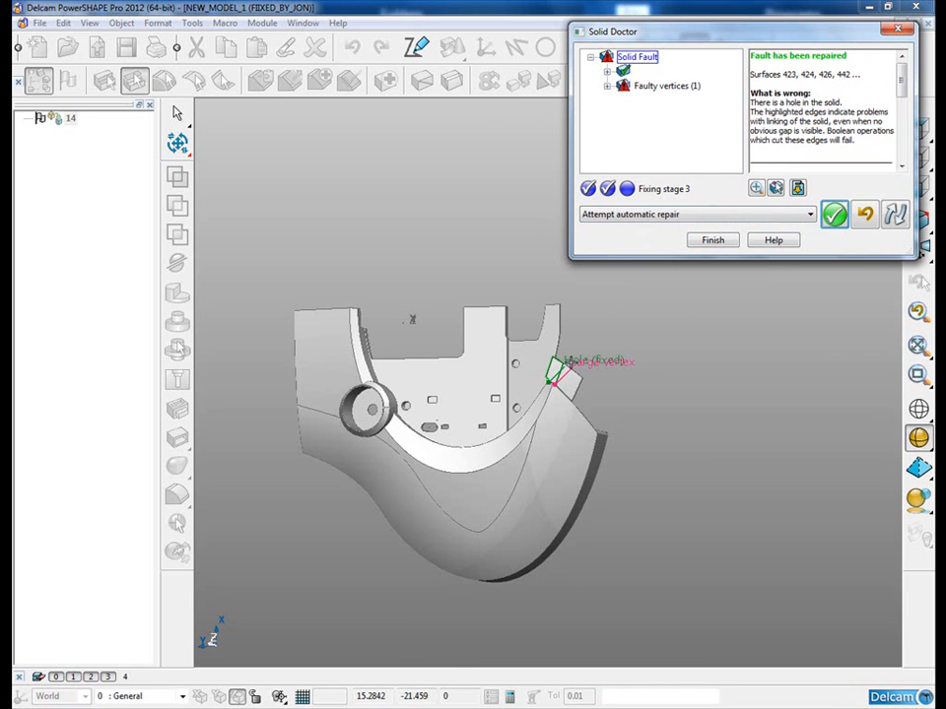
# Step: Extract the surfaces around the faulty large vertex on the end tab and edit them
pyautogui.scroll(5, 569, 367)
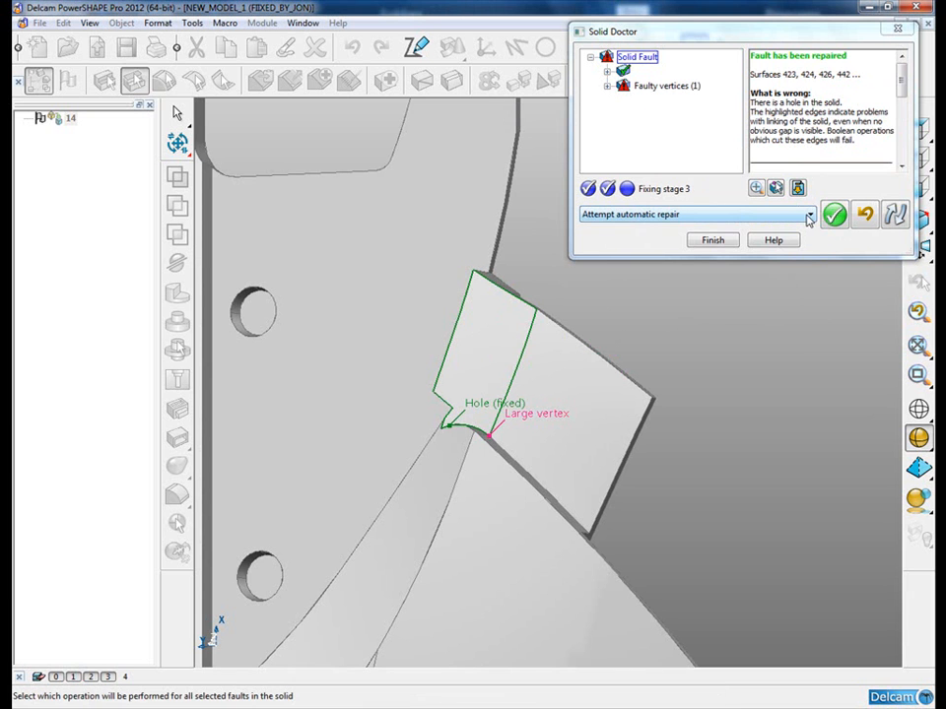
pyautogui.click(660, 89)
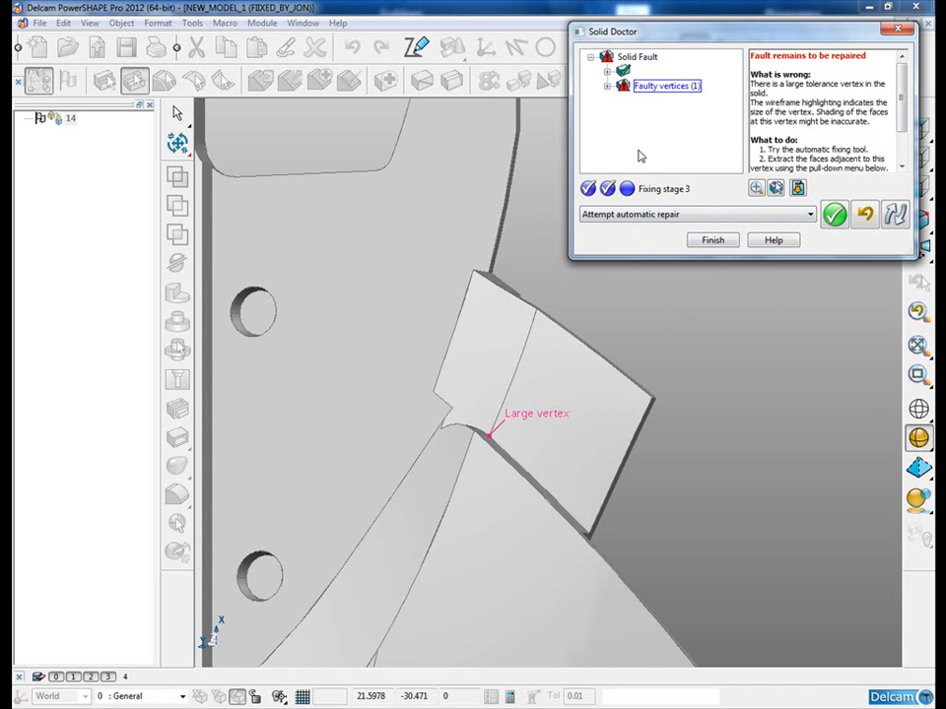
pyautogui.click(753, 216)
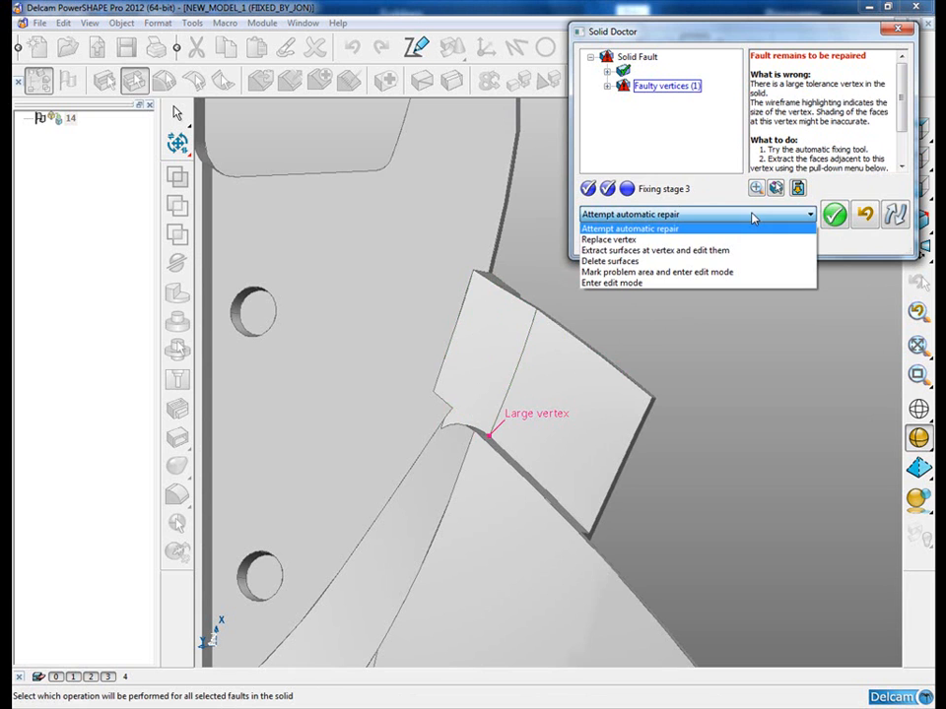
pyautogui.click(700, 252)
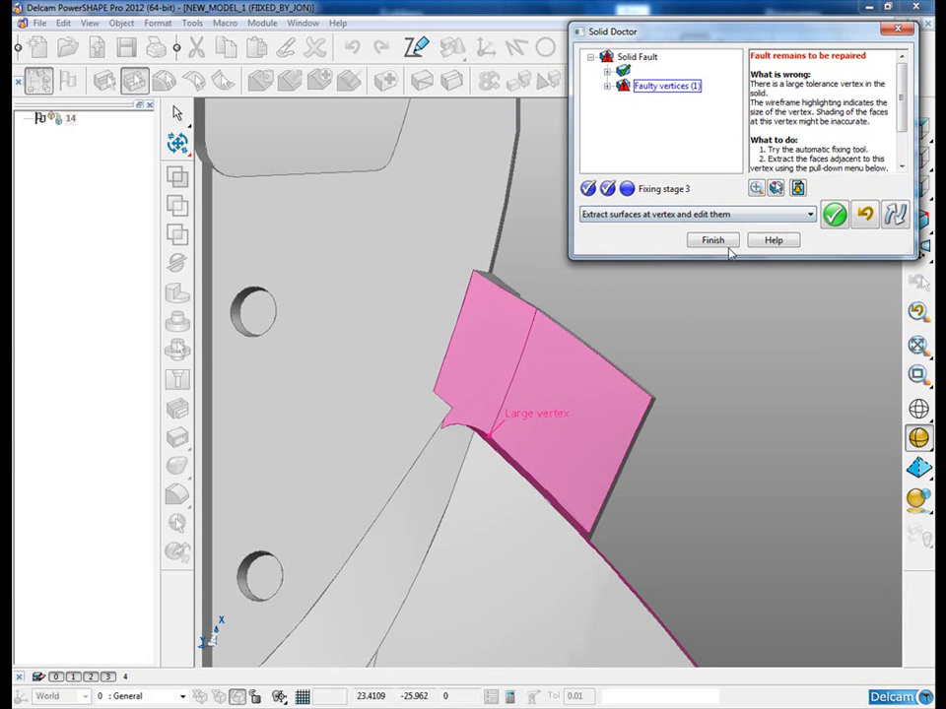
pyautogui.click(835, 216)
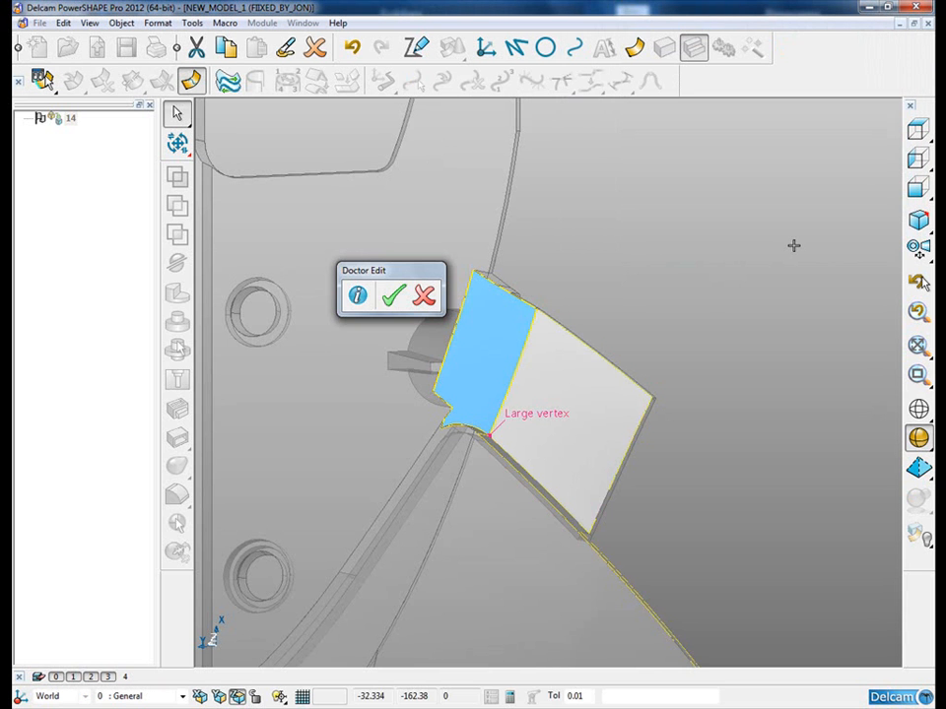
# Step: Isolate the thin side face next to the large vertex, blanking all other geometry
pyautogui.moveTo(779, 543); pyautogui.dragTo(187, 499, button='middle')
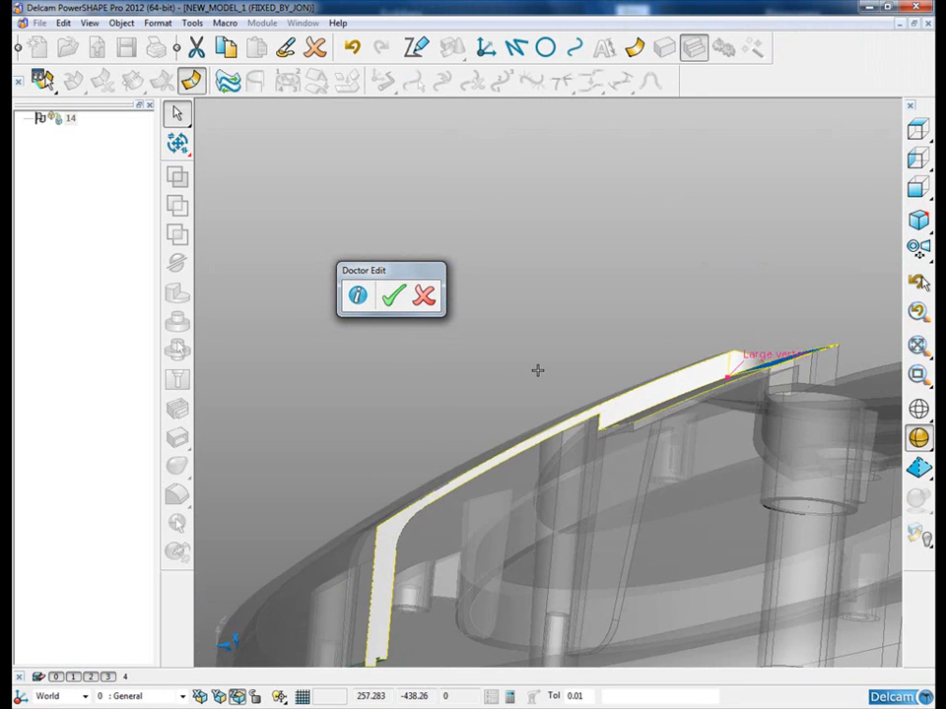
pyautogui.click(658, 309)
pyautogui.keyDown('ctrl'); pyautogui.keyDown('shift'); pyautogui.moveTo(596, 280); pyautogui.dragTo(776, 475, button='middle'); pyautogui.keyUp('shift'); pyautogui.keyUp('ctrl')
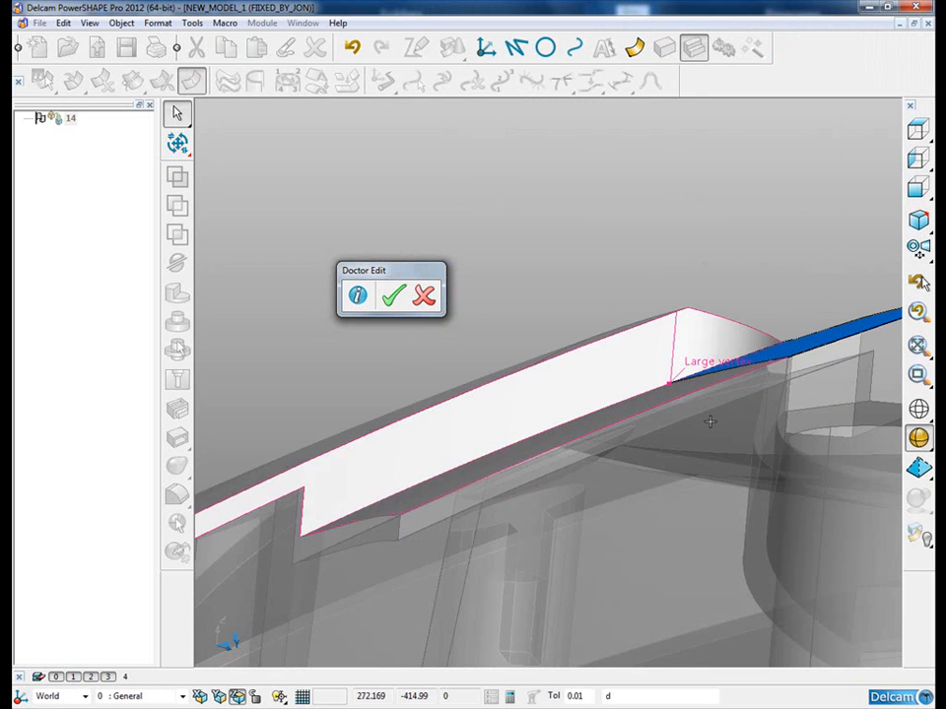
pyautogui.click(616, 362)
pyautogui.hotkey('ctrl', 'k')
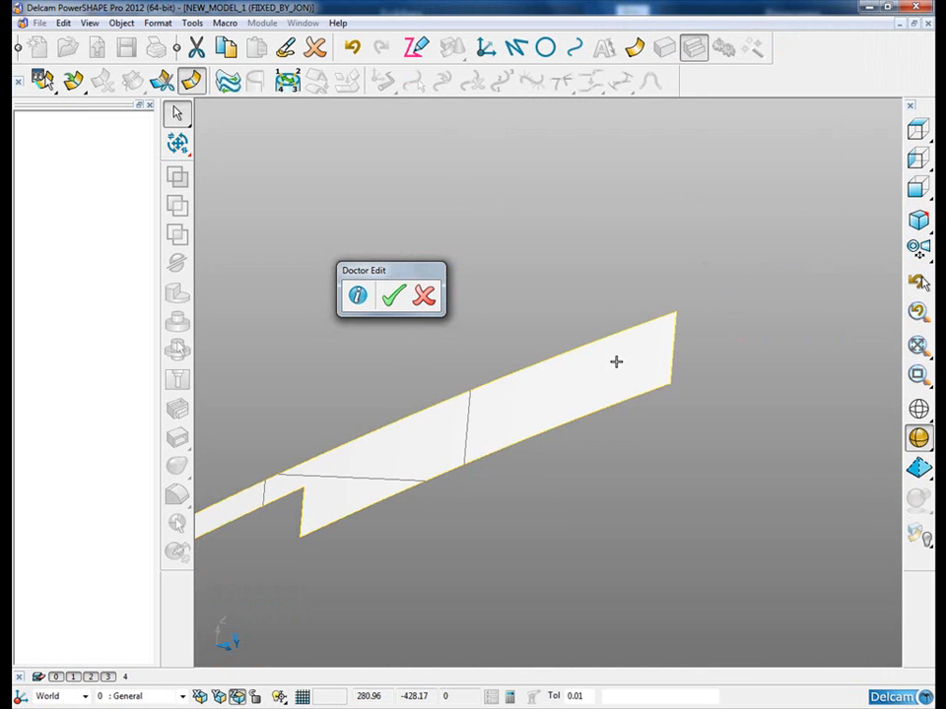
# Step: Draw a line along the side face's lower edge and extend it past the kinked corner and the vertical end edge
pyautogui.click(741, 371)
pyautogui.click(921, 166)
pyautogui.click(851, 160)
pyautogui.keyDown('ctrl'); pyautogui.keyDown('shift'); pyautogui.moveTo(652, 173); pyautogui.dragTo(704, 245, button='middle'); pyautogui.keyUp('shift'); pyautogui.keyUp('ctrl')
pyautogui.keyDown('ctrl'); pyautogui.keyDown('shift'); pyautogui.moveTo(571, 240); pyautogui.dragTo(645, 357, button='middle'); pyautogui.keyUp('shift'); pyautogui.keyUp('ctrl')
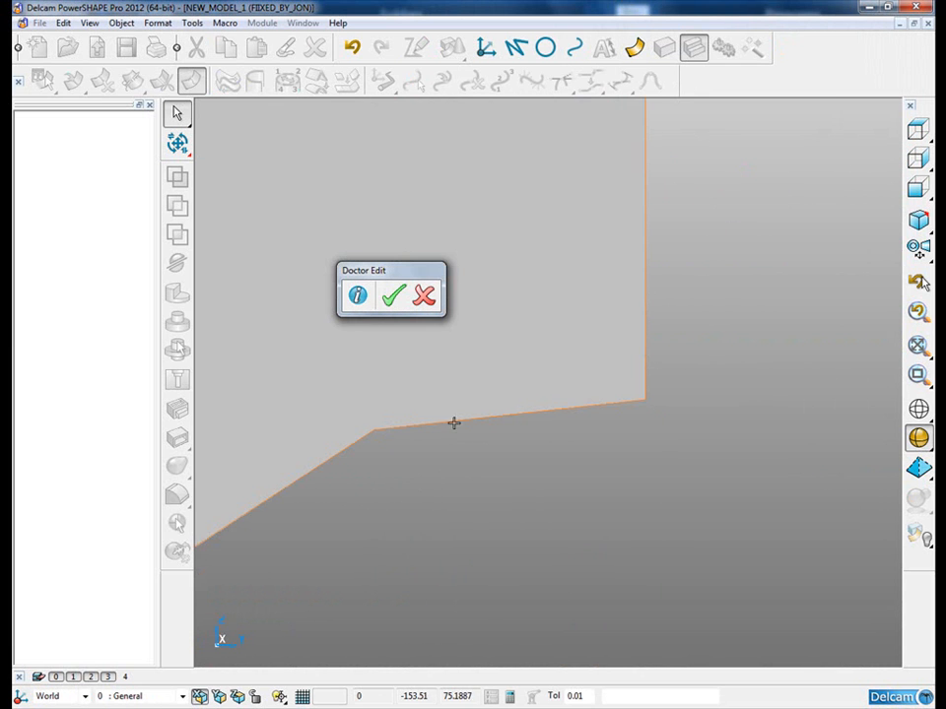
pyautogui.keyDown('ctrl'); pyautogui.moveTo(564, 287); pyautogui.dragTo(545, 371, button='middle'); pyautogui.keyUp('ctrl')
pyautogui.click(516, 46)
pyautogui.click(333, 509)
pyautogui.click(523, 390)
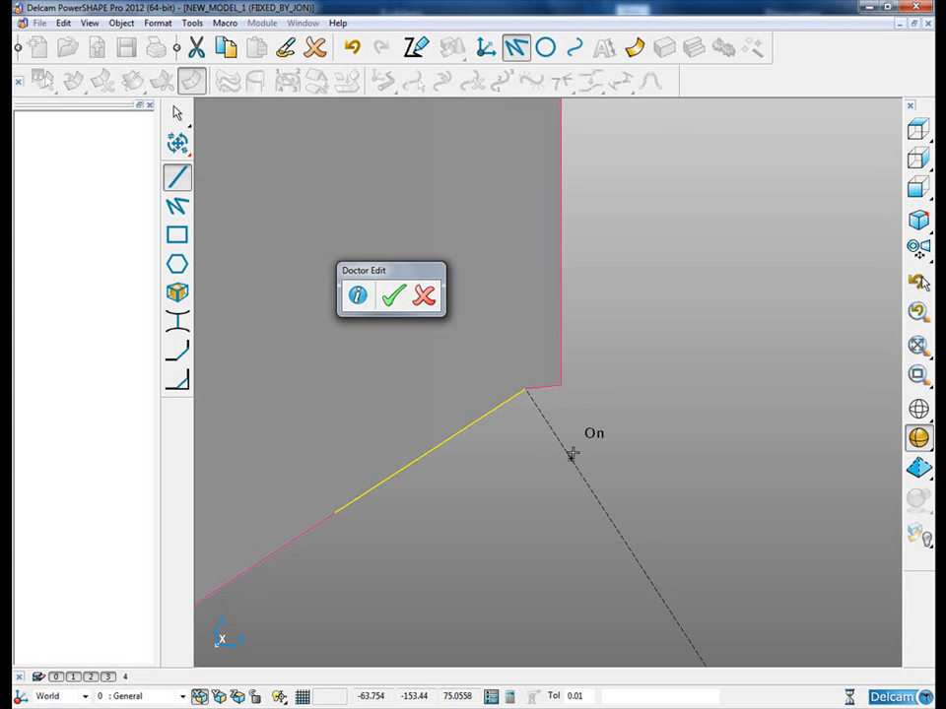
pyautogui.press('Escape')
pyautogui.moveTo(581, 350); pyautogui.dragTo(641, 314)
pyautogui.click(662, 425)
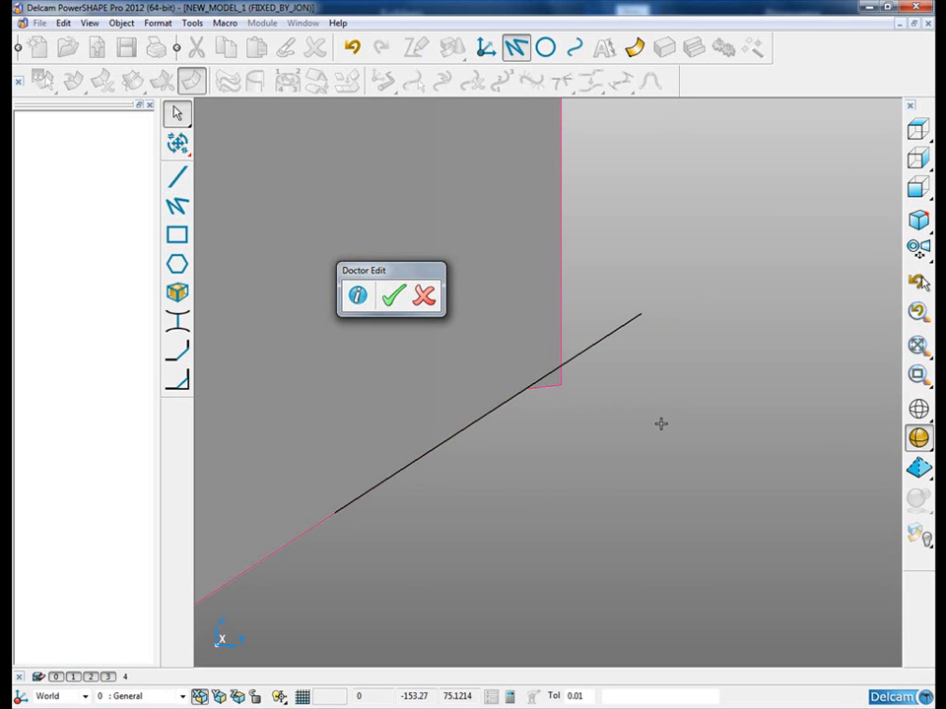
# Step: Limit the side face with the line as cutting object to trim off the sliver below the kinked corner
pyautogui.click(178, 143)
pyautogui.click(181, 232)
pyautogui.moveTo(181, 233)
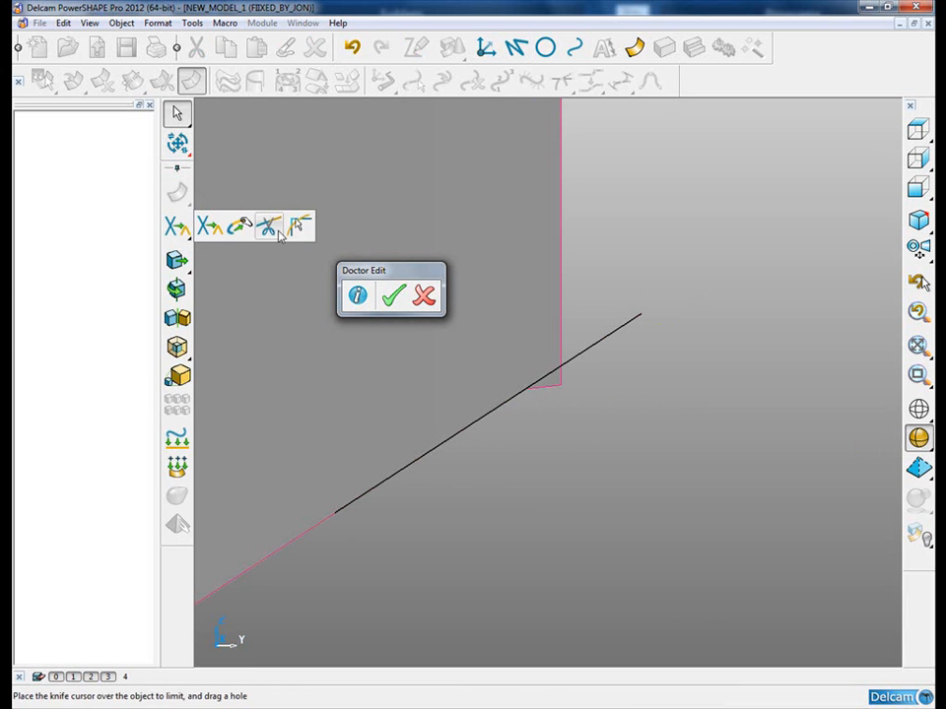
pyautogui.click(279, 228)
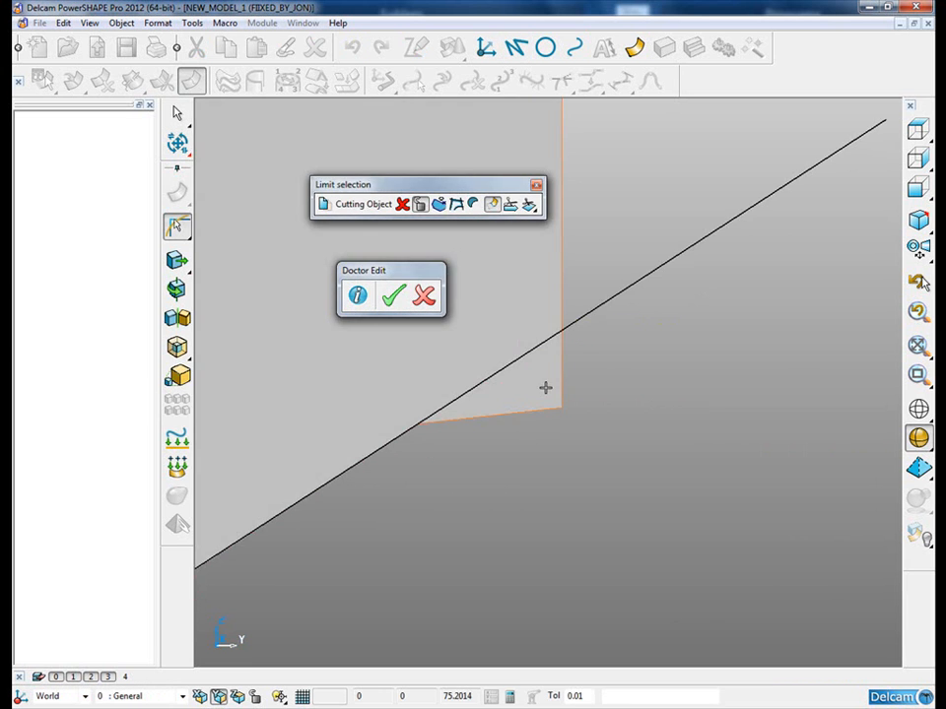
pyautogui.click(651, 273)
pyautogui.moveTo(530, 206)
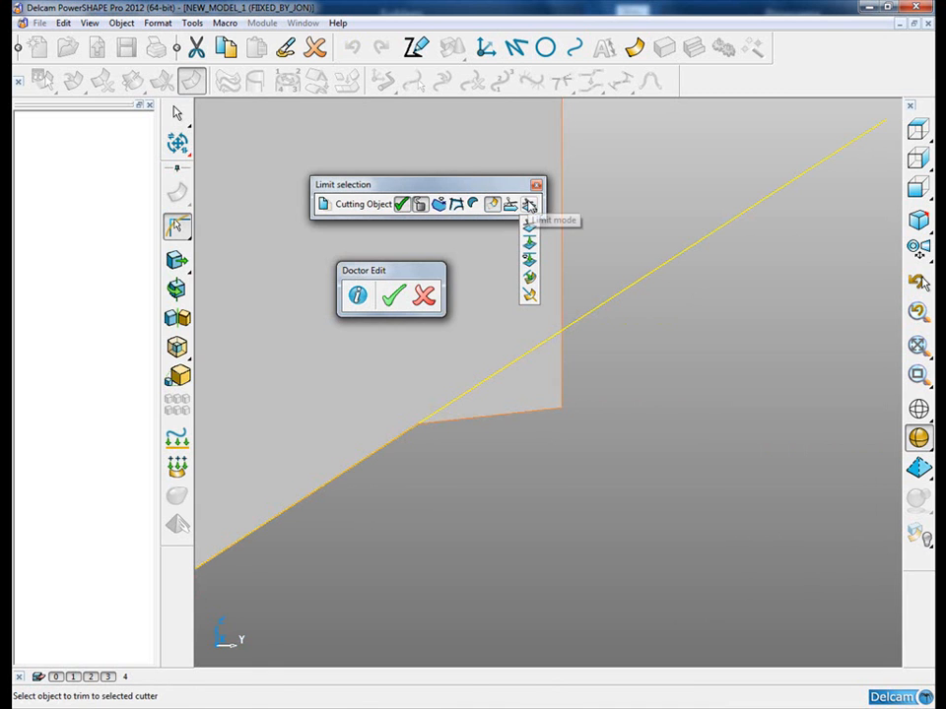
pyautogui.click(530, 245)
pyautogui.click(537, 371)
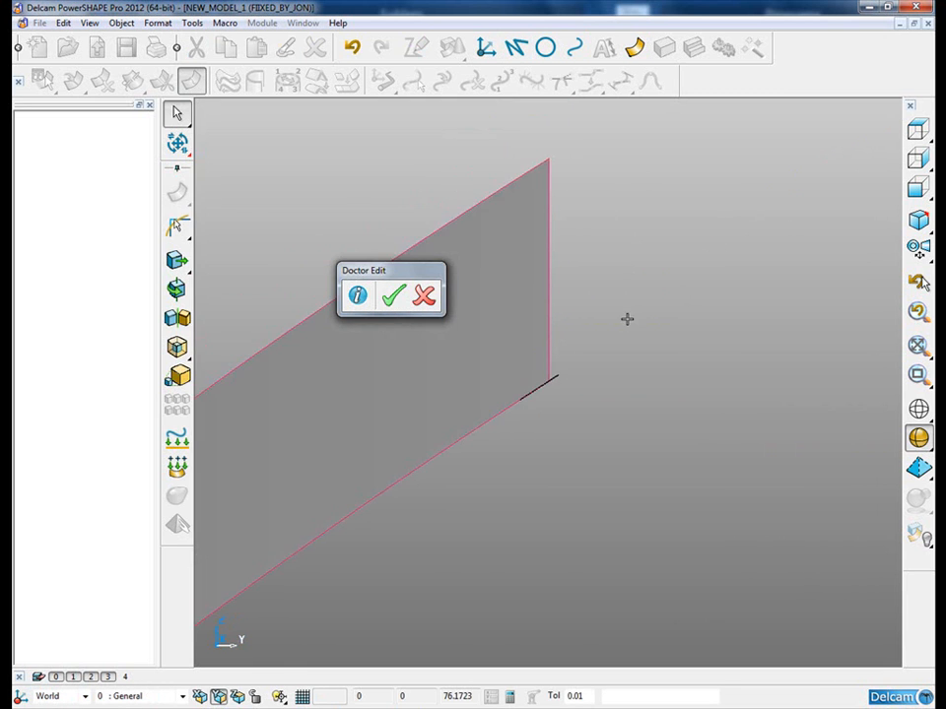
# Step: Redisplay the blanked geometry and accept the edited surfaces to complete the Solid Doctor repair
pyautogui.hotkey('ctrl', 'l')
pyautogui.moveTo(654, 177); pyautogui.dragTo(656, 251, button='middle')
pyautogui.hotkey('ctrl', '1')
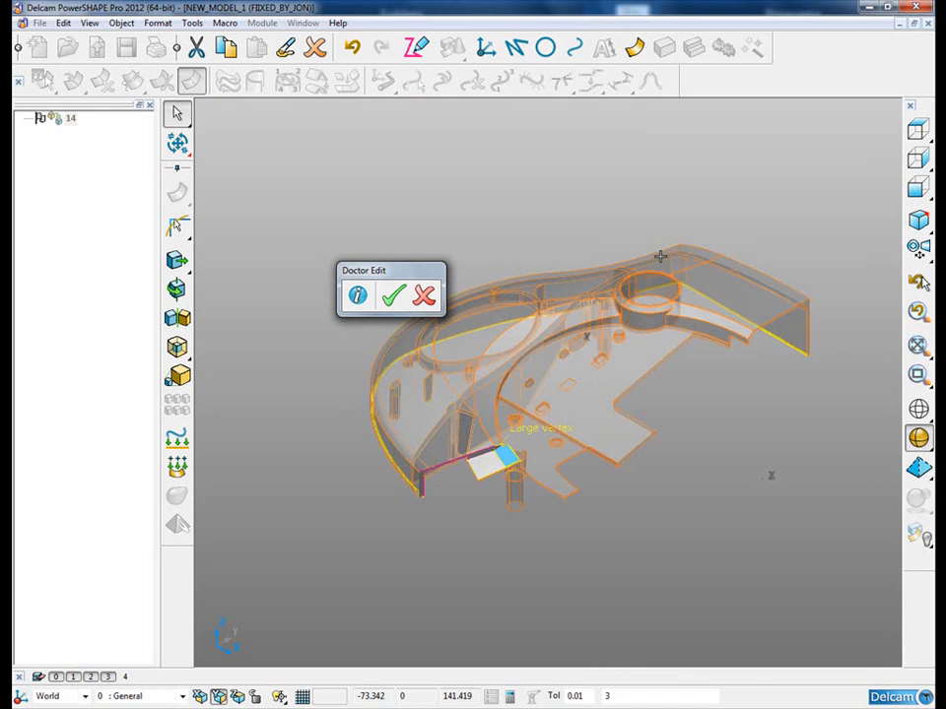
pyautogui.click(176, 117)
pyautogui.click(358, 116)
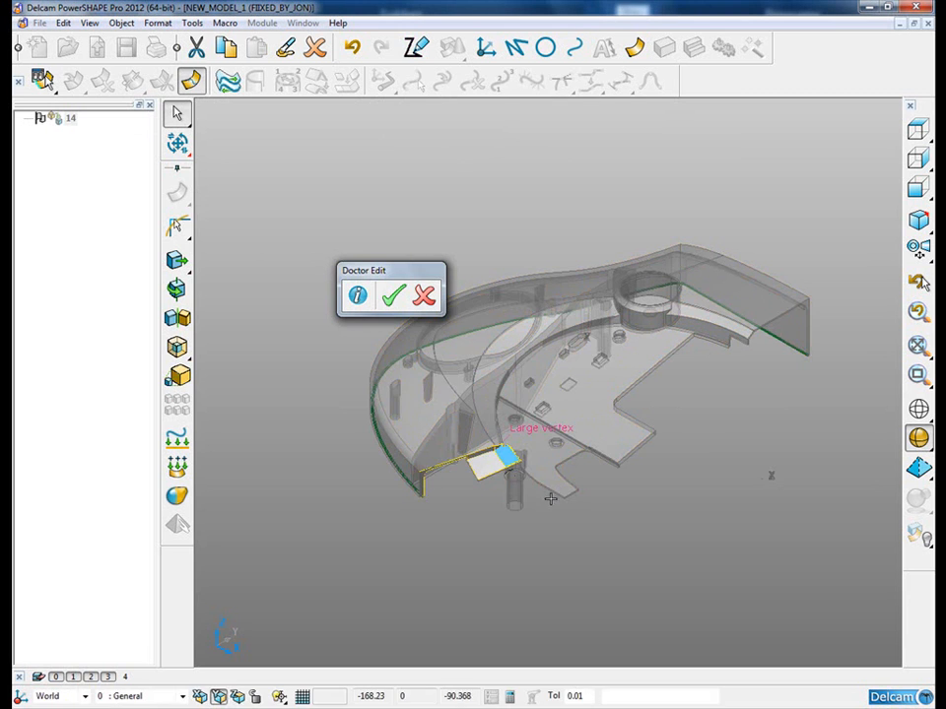
pyautogui.click(392, 296)
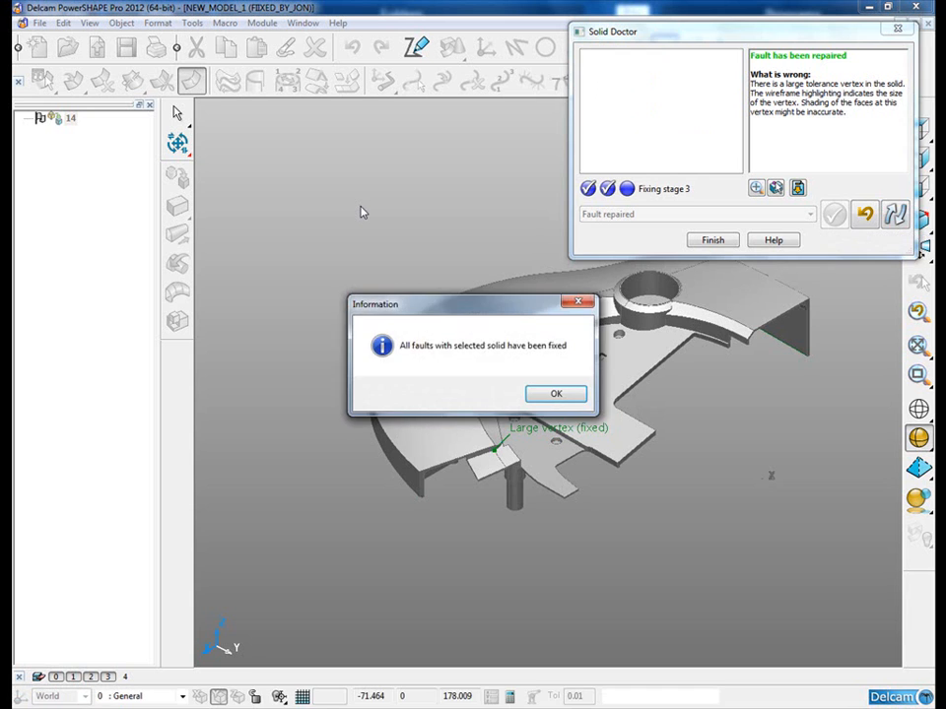
pyautogui.click(553, 395)
pyautogui.click(548, 393)
pyautogui.click(428, 210)
pyautogui.moveTo(423, 216); pyautogui.dragTo(325, 549, button='middle')
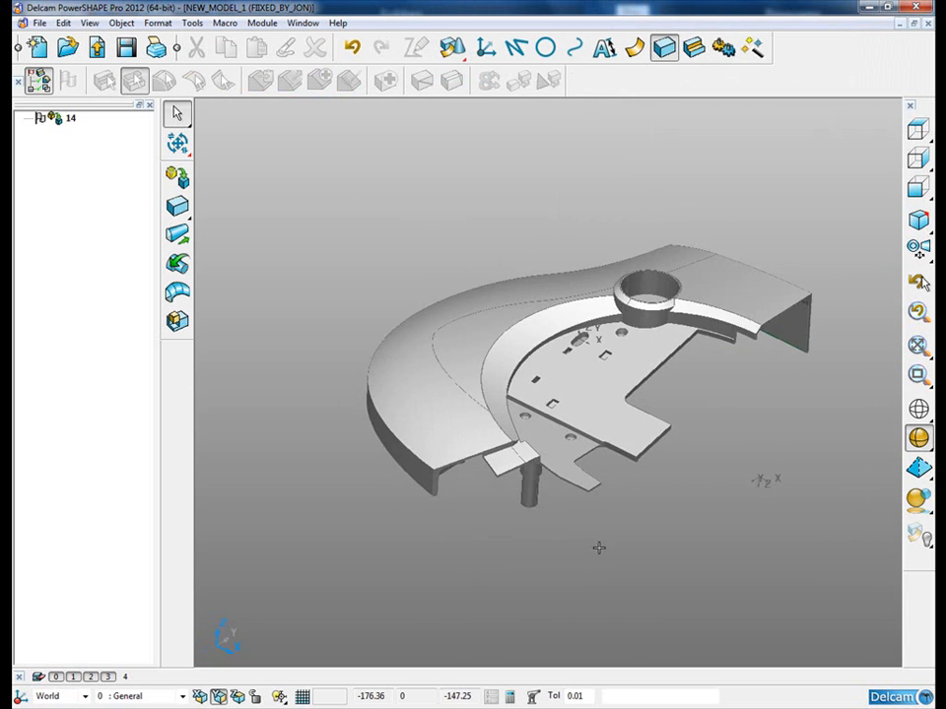
# Step: Display level 4 and replace base feature 3 of solid 2 with the repaired solid 14
pyautogui.click(125, 677)
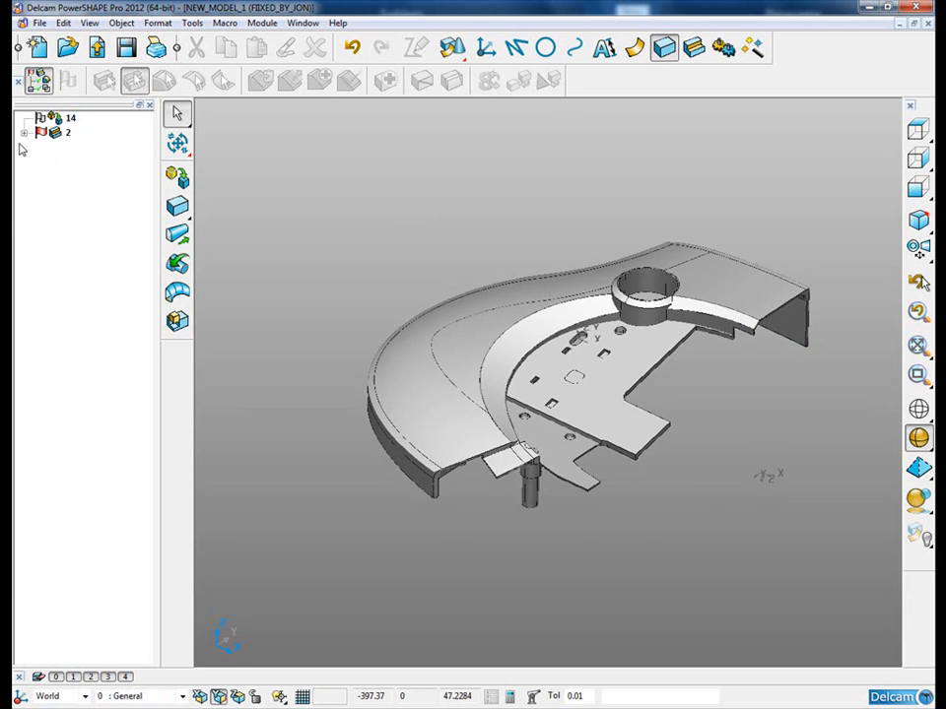
pyautogui.click(24, 132)
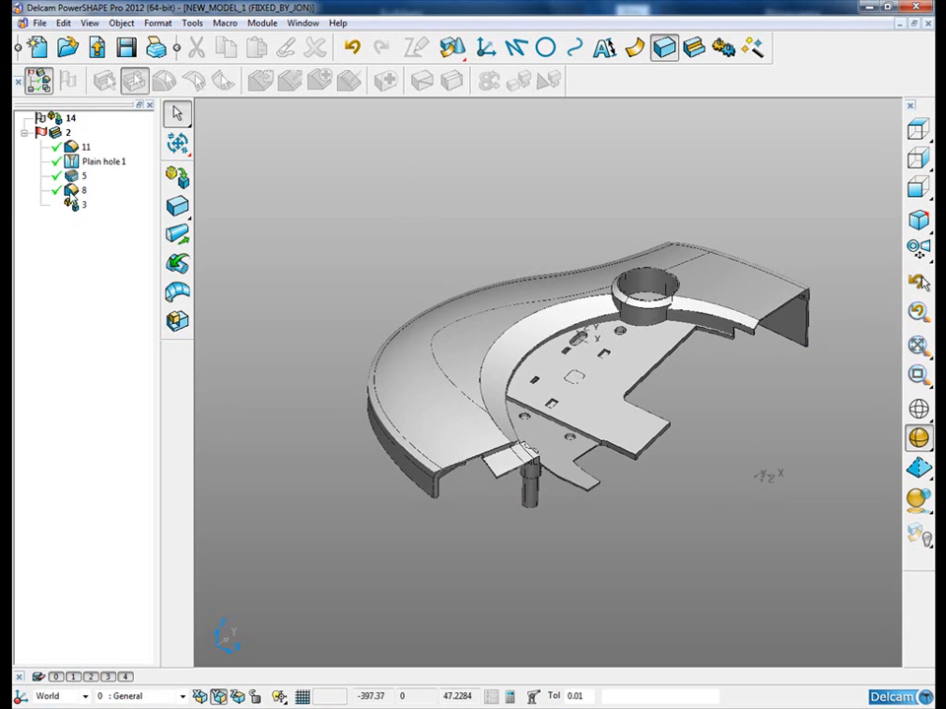
pyautogui.rightClick(76, 206)
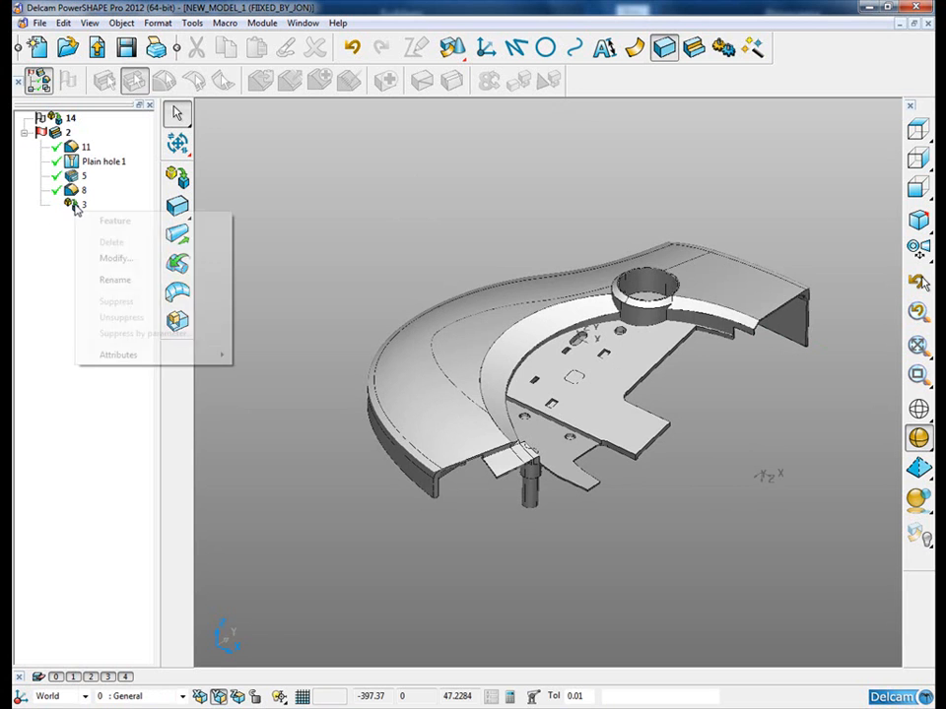
pyautogui.click(116, 259)
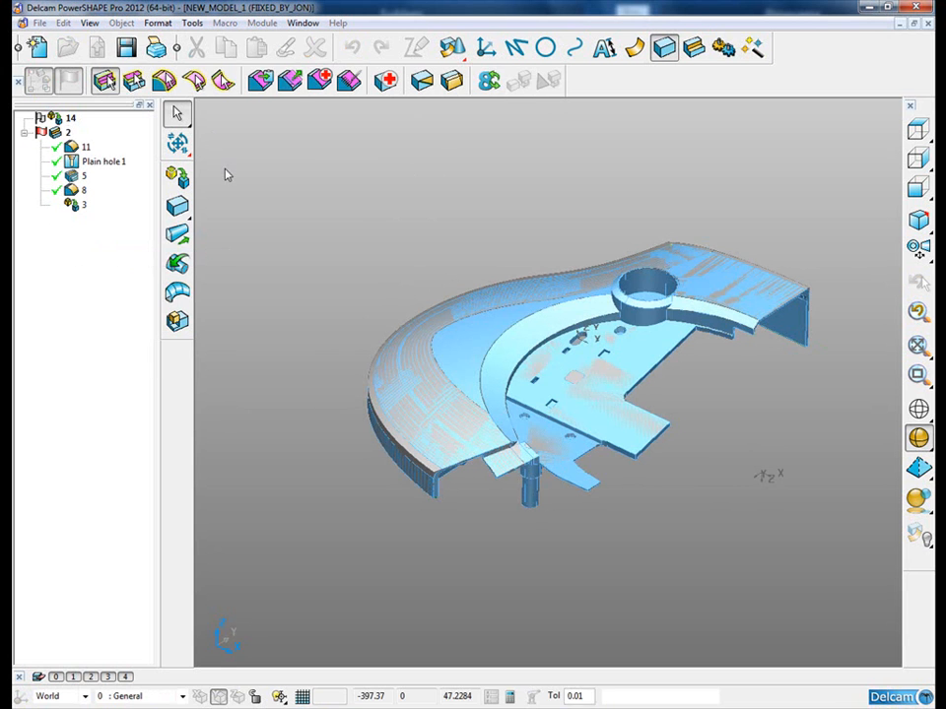
pyautogui.click(375, 117)
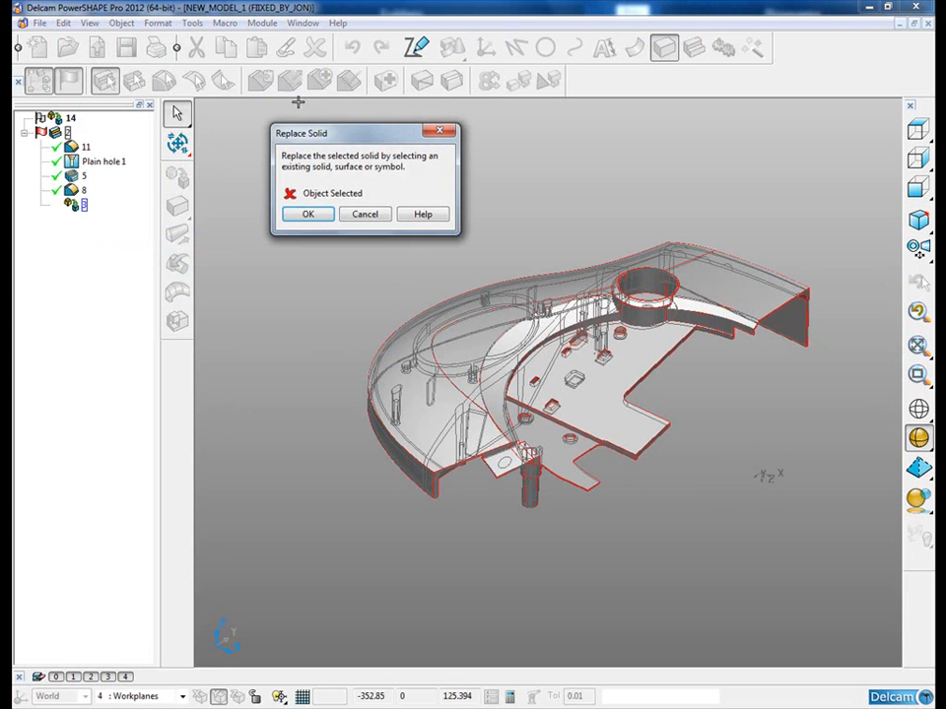
pyautogui.click(65, 117)
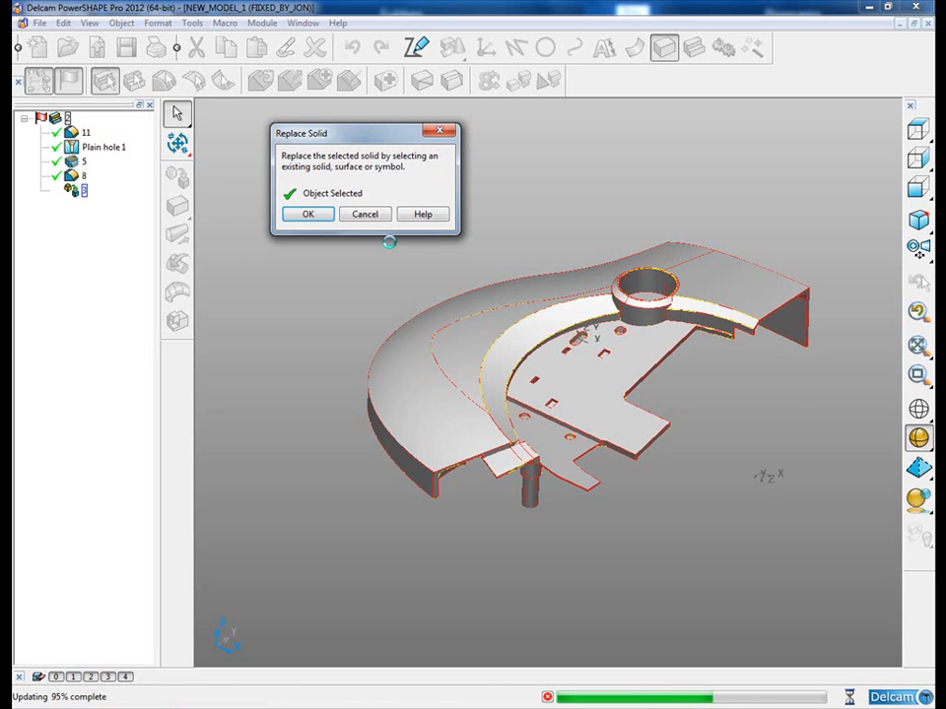
pyautogui.click(389, 241)
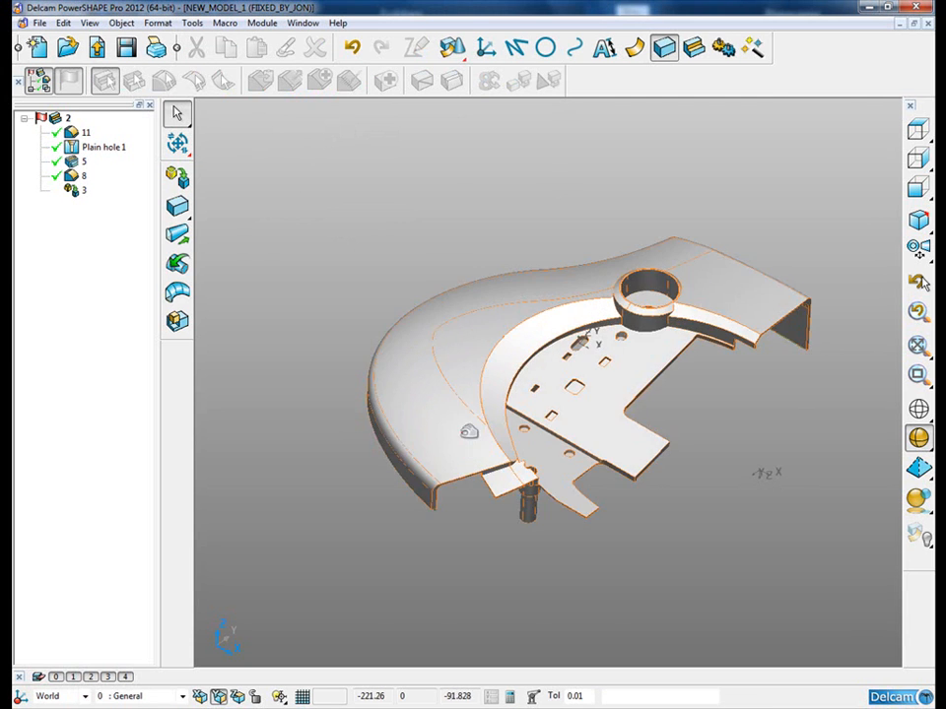
# Step: Mirror the updated housing about the plane at its open cut side, keeping the original
pyautogui.scroll(6, 515, 464)
pyautogui.scroll(5, 585, 505)
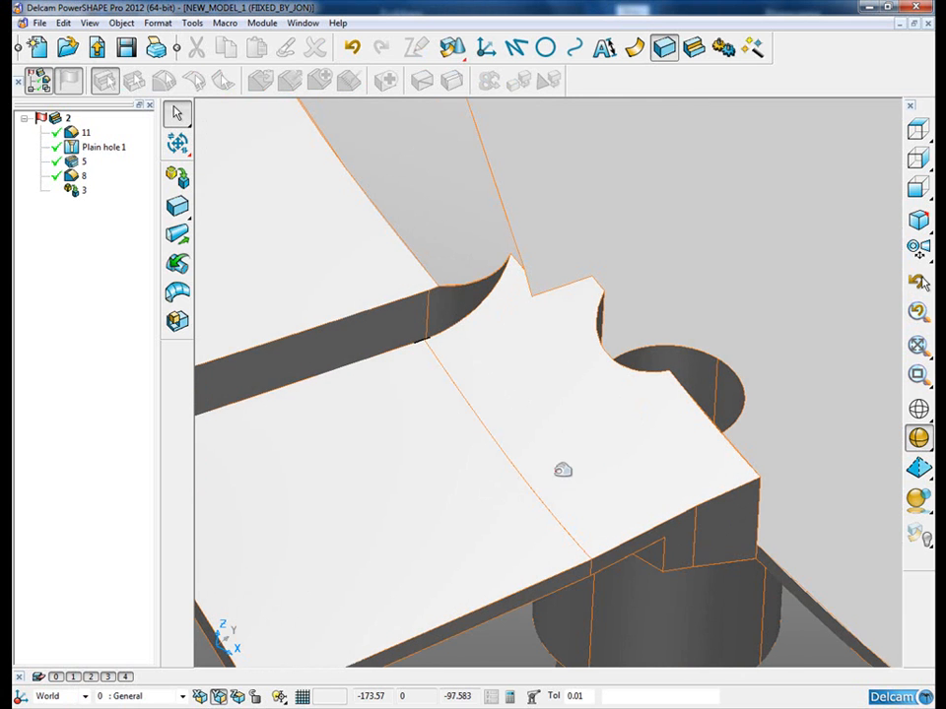
pyautogui.scroll(-8, 479, 365)
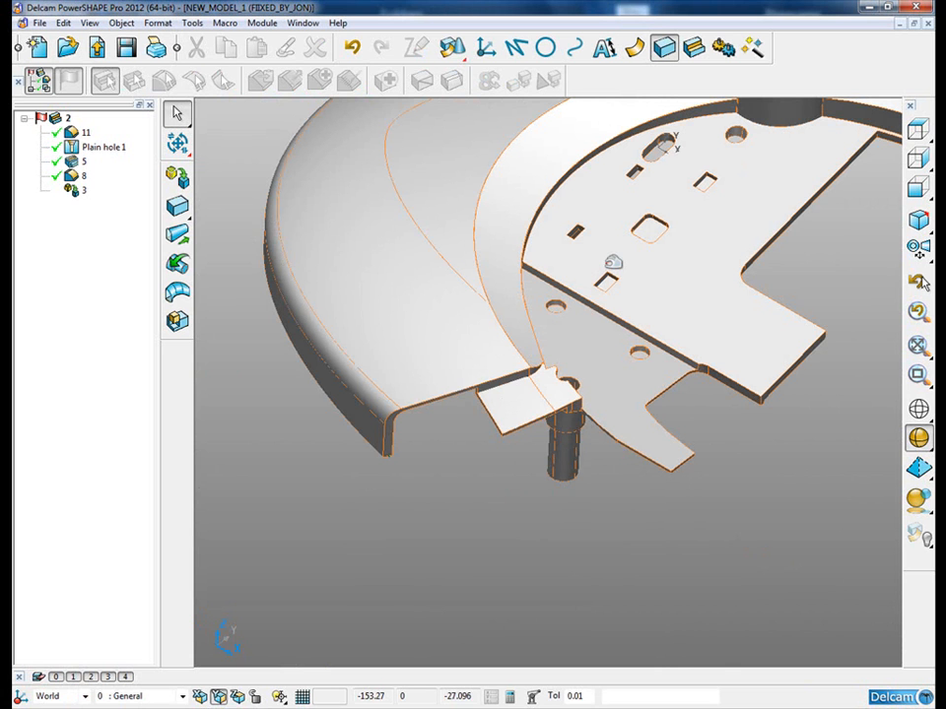
pyautogui.moveTo(606, 263)
pyautogui.mouseDown(button='middle')
pyautogui.moveTo(697, 291)
pyautogui.moveTo(709, 164)
pyautogui.mouseUp(button='middle')
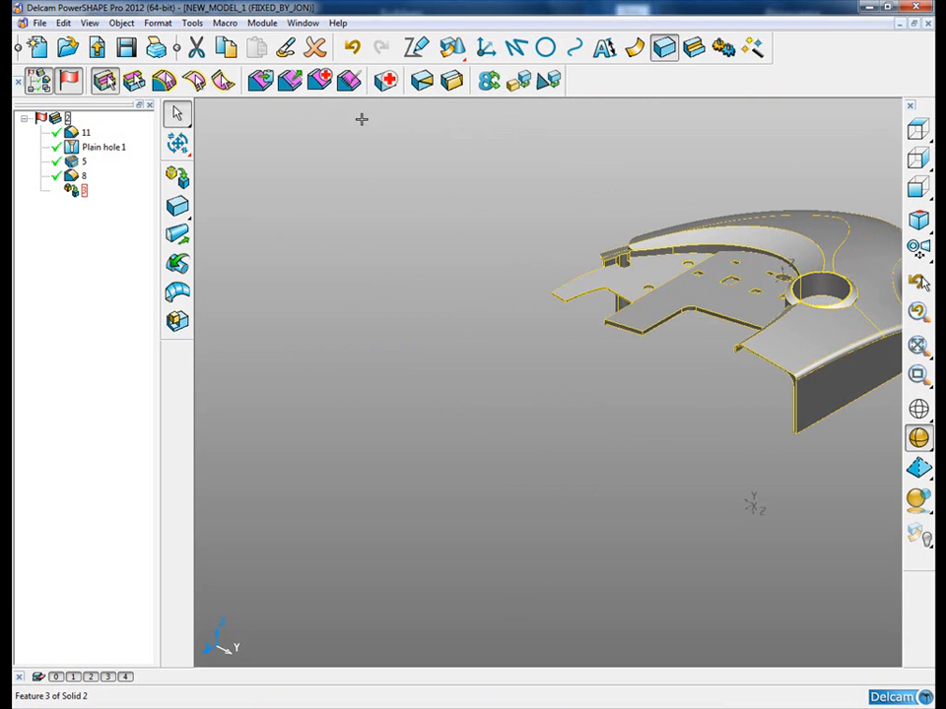
pyautogui.click(177, 143)
pyautogui.click(179, 318)
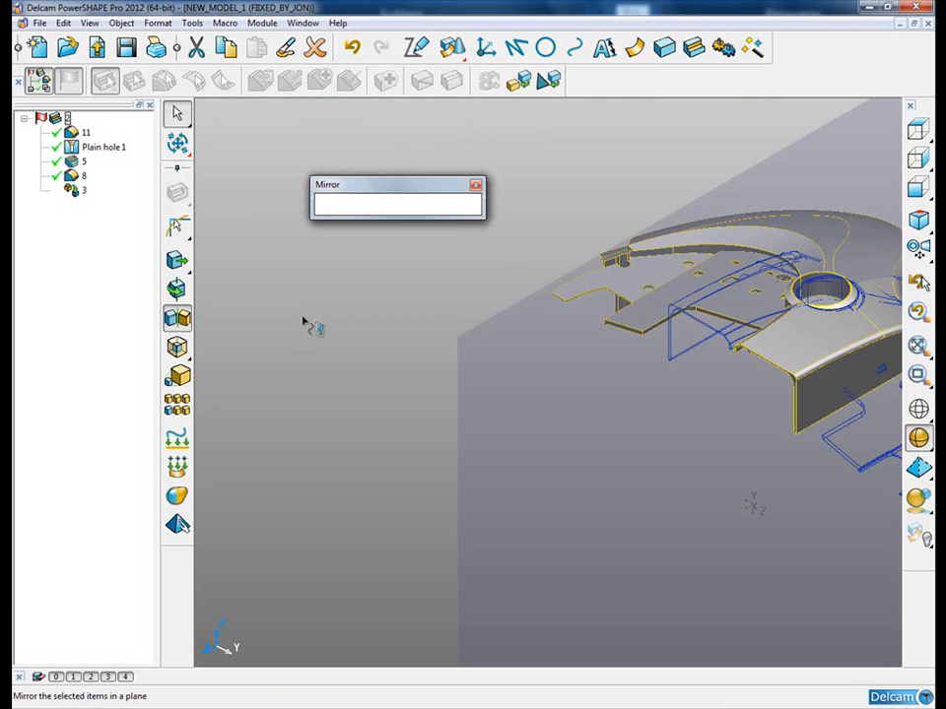
pyautogui.click(361, 204)
pyautogui.click(453, 205)
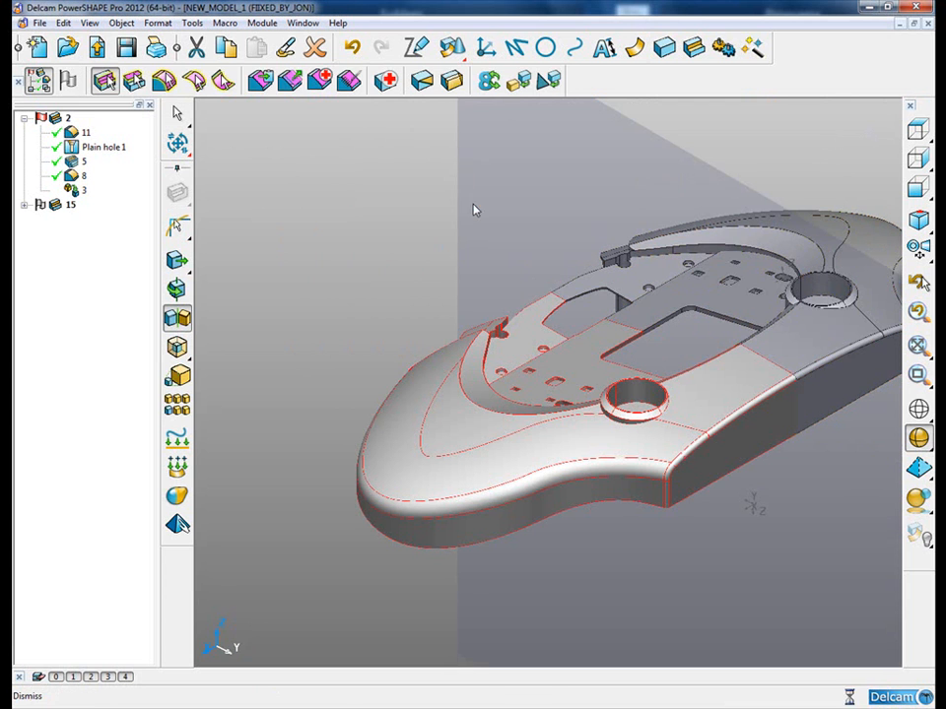
pyautogui.click(385, 406)
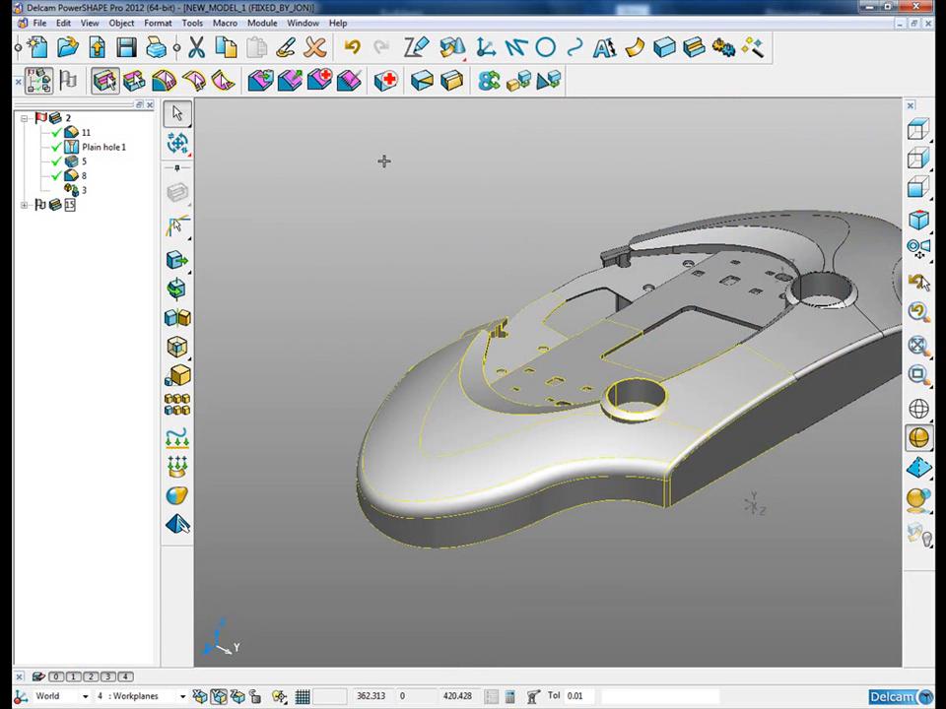
# Step: Join the mirrored half to the original housing solid with a Boolean addition
pyautogui.click(694, 47)
pyautogui.click(177, 176)
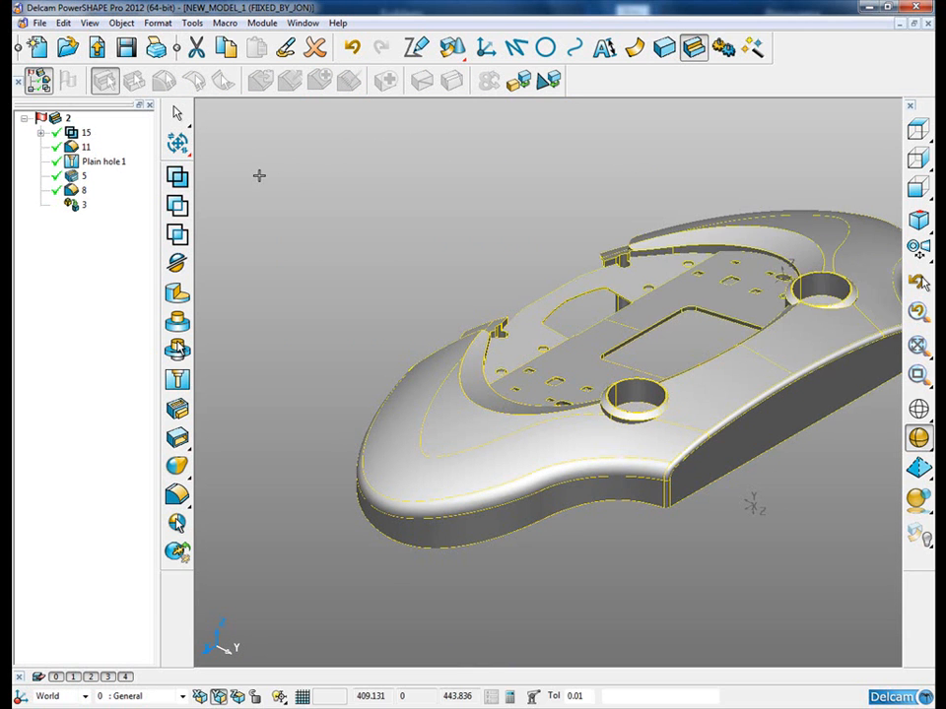
pyautogui.click(293, 184)
# Step: Shade the joined housing without wireframe and examine both its inner and outer sides
pyautogui.press('F4')
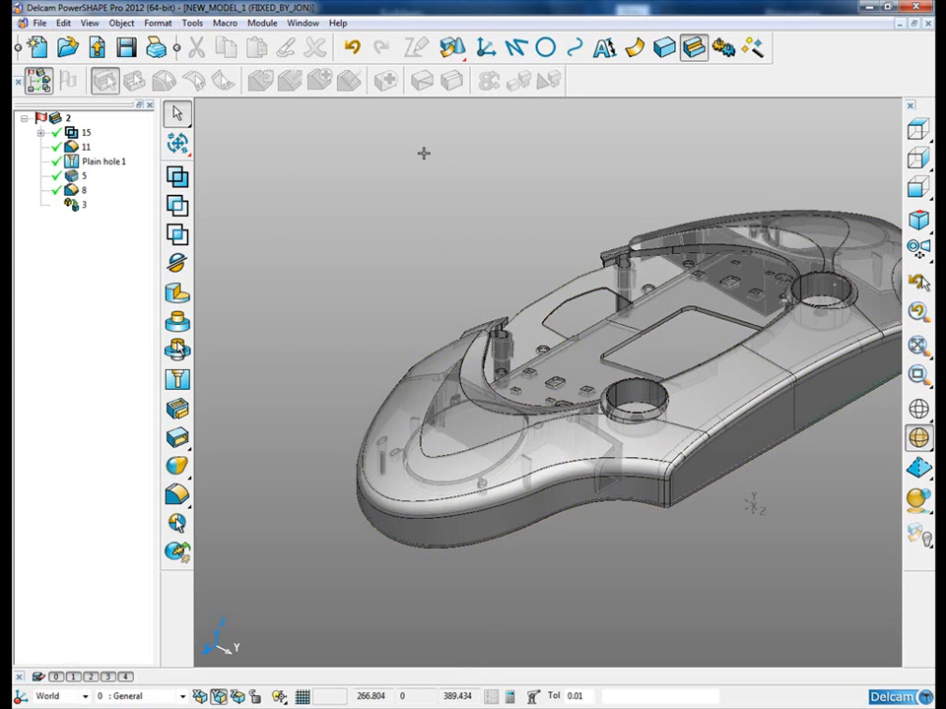
pyautogui.press('F3')
pyautogui.moveTo(483, 156)
pyautogui.mouseDown(button='middle')
pyautogui.moveTo(492, 181)
pyautogui.moveTo(414, 224)
pyautogui.moveTo(517, 327)
pyautogui.moveTo(444, 535)
pyautogui.moveTo(500, 532)
pyautogui.moveTo(385, 593)
pyautogui.moveTo(444, 500)
pyautogui.moveTo(552, 374)
pyautogui.moveTo(650, 236)
pyautogui.mouseUp(button='middle')
pyautogui.scroll(-3, 485, 201)
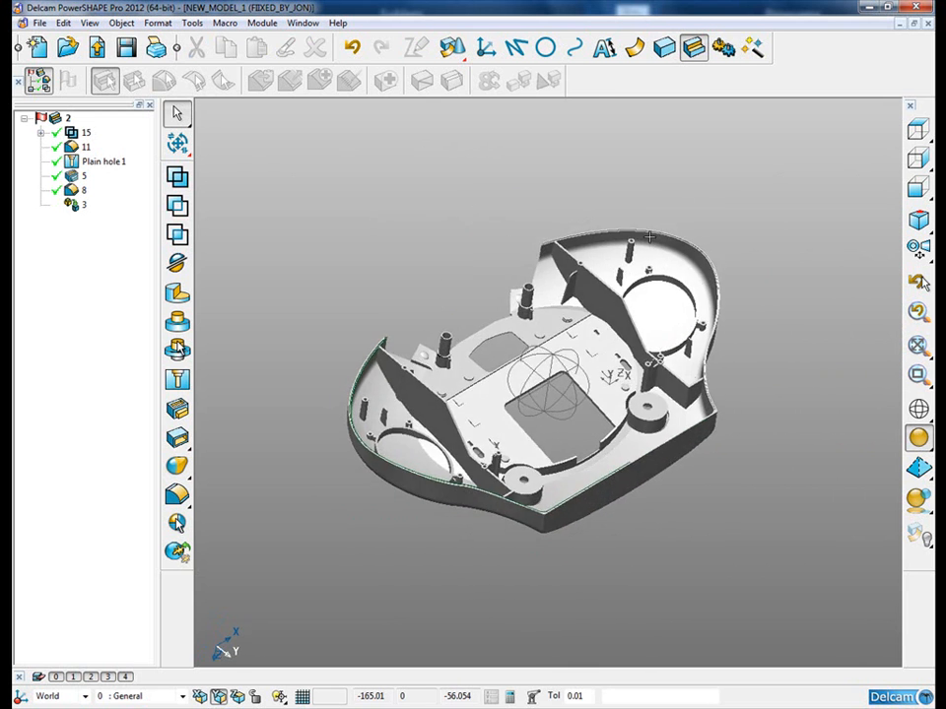
pyautogui.moveTo(343, 351); pyautogui.dragTo(406, 404, button='middle')
pyautogui.moveTo(437, 494); pyautogui.dragTo(512, 360, button='middle')
pyautogui.moveTo(544, 485); pyautogui.dragTo(508, 323, button='middle')
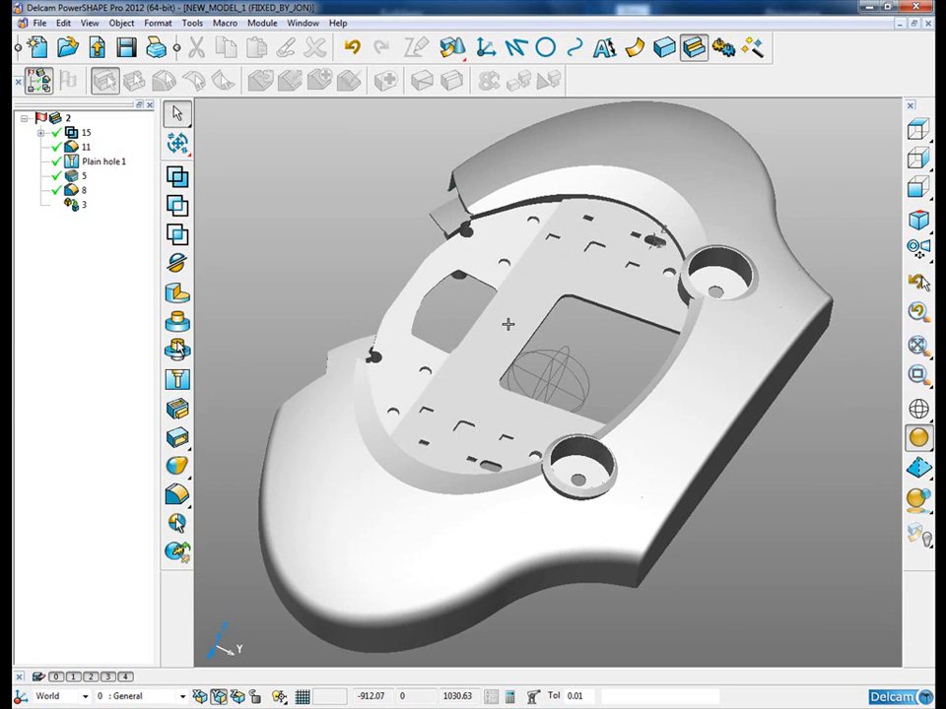